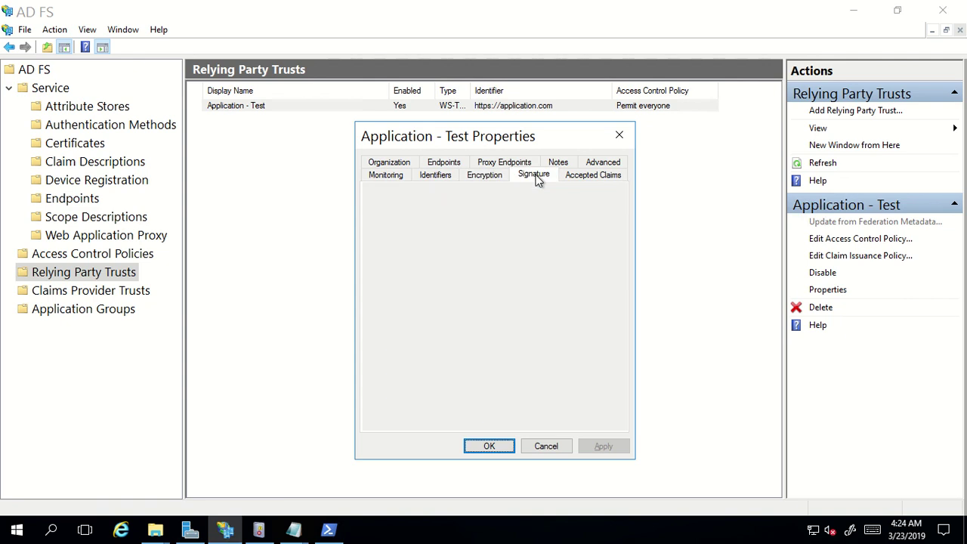
Look over Application - Test's Accepted Claims, Identifiers and Monitoring tabs, then cancel out unchanged
left_click(585, 176)
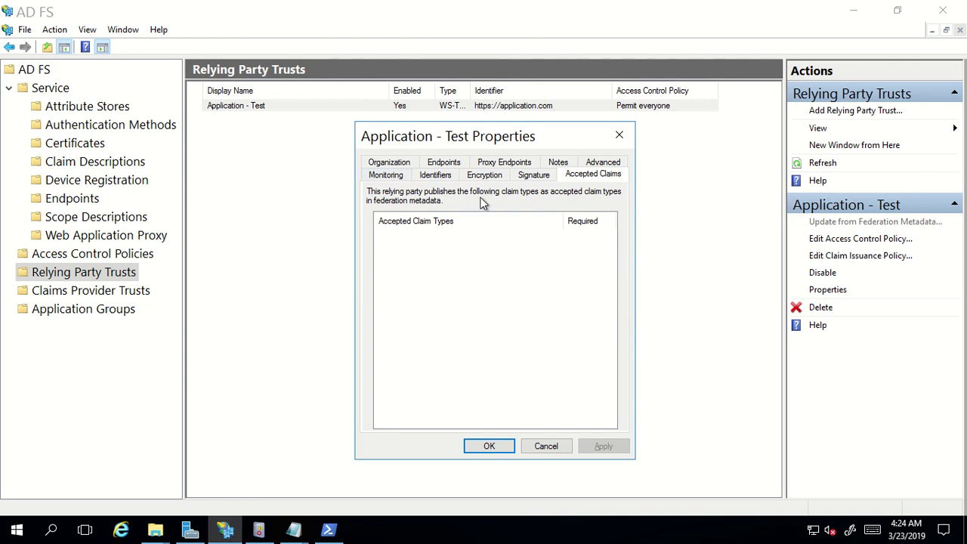
left_click(436, 176)
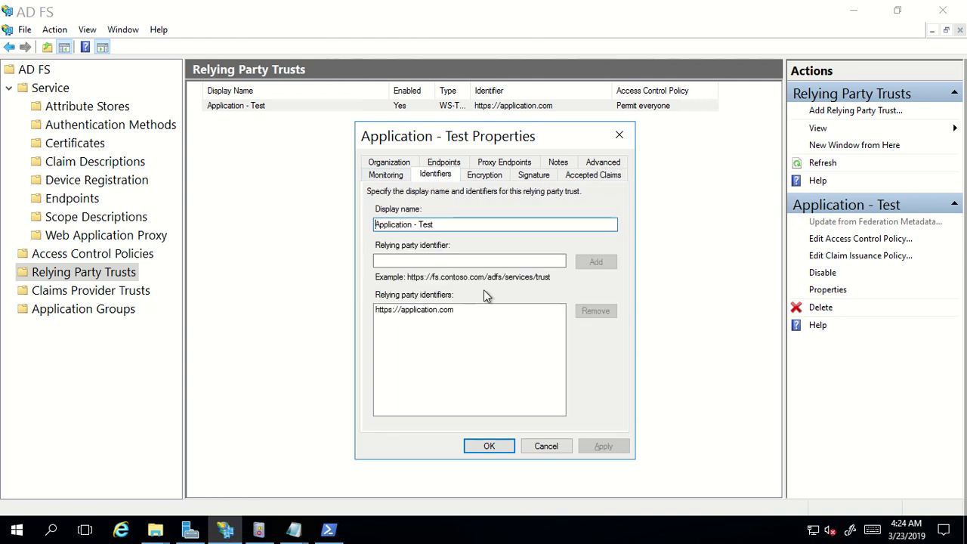
left_click(381, 174)
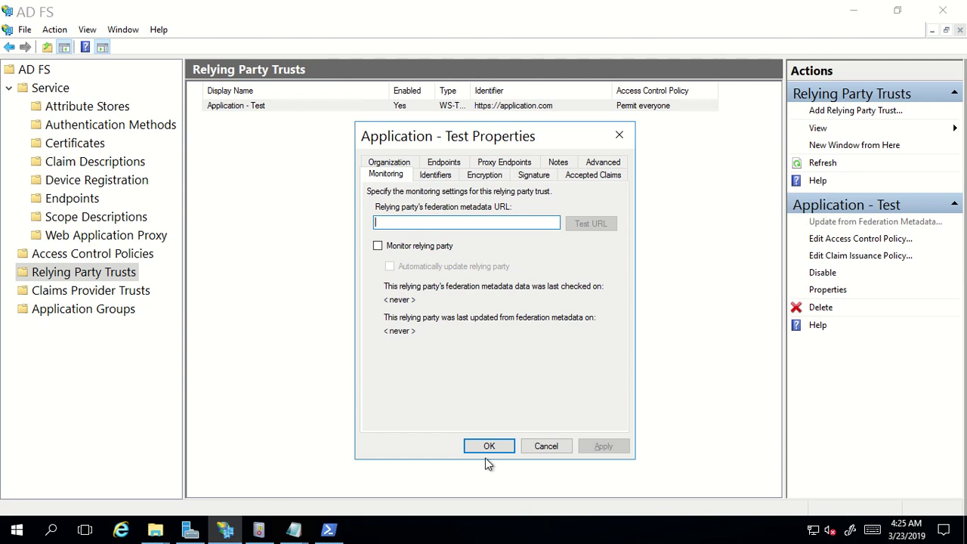
left_click(549, 451)
left_click(549, 424)
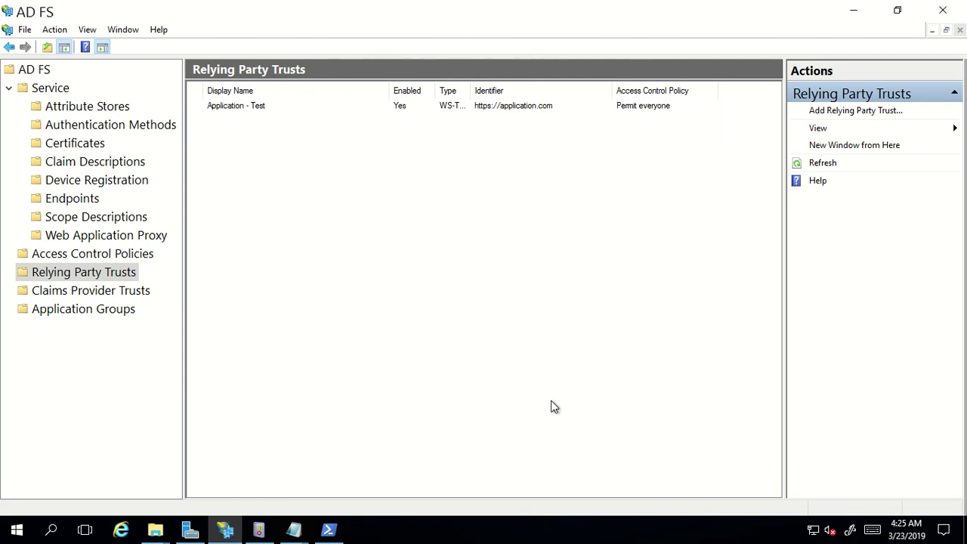
Launch Chrome and complete 'adfs' to the adfshelp.microsoft.com address, then copy it
key("super+r")
type("chrome")
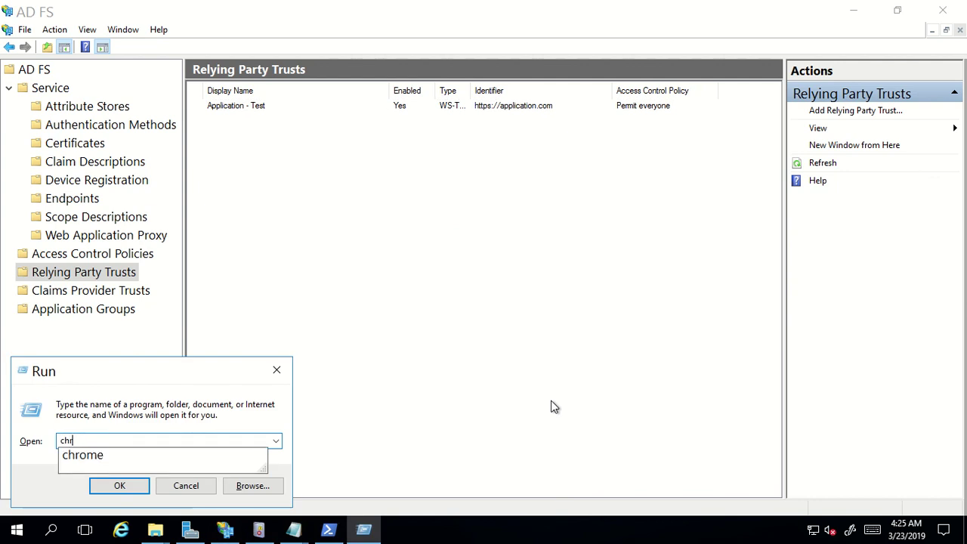
key("Return")
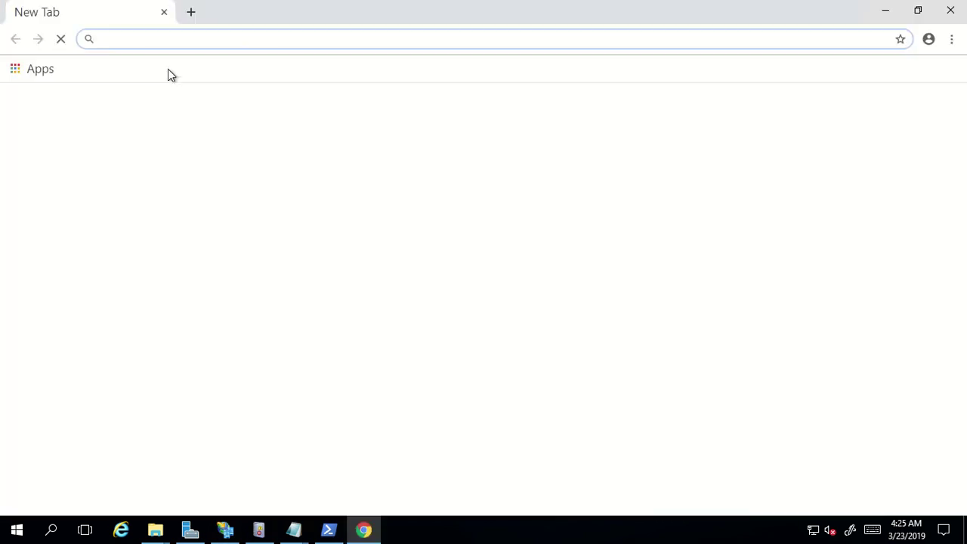
type("adfshelp.microsoft.com")
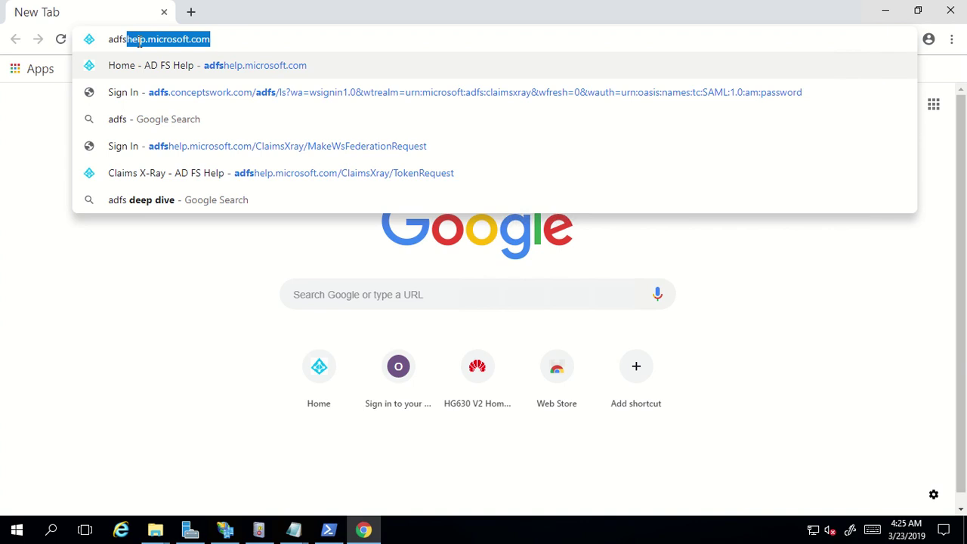
key("Right")
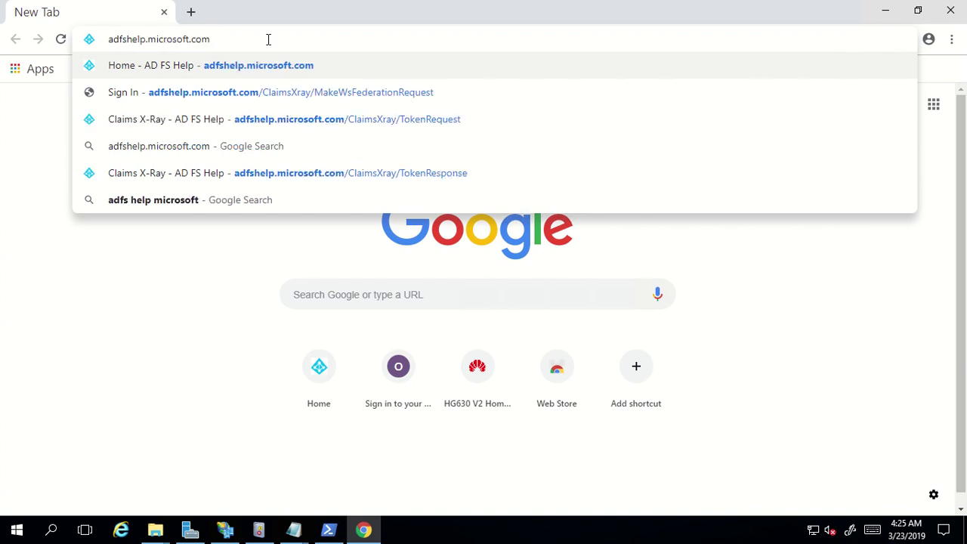
key("ctrl+a")
key("ctrl+c")
key("super+r")
type("notepad")
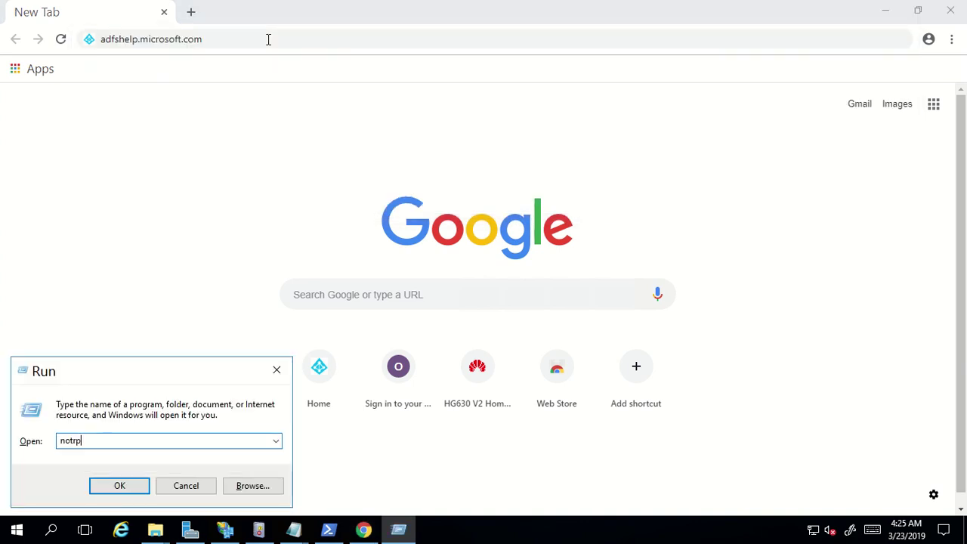
key("Return")
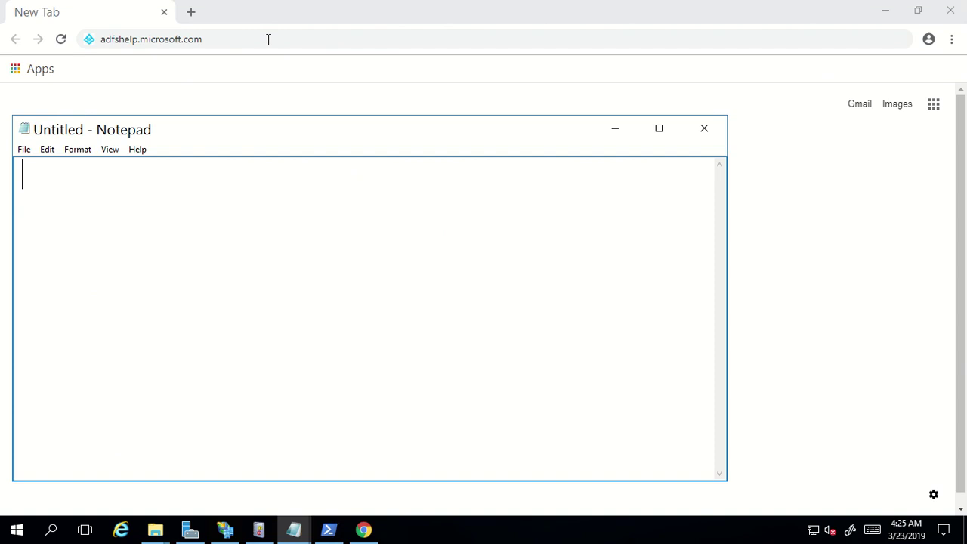
key("ctrl+v")
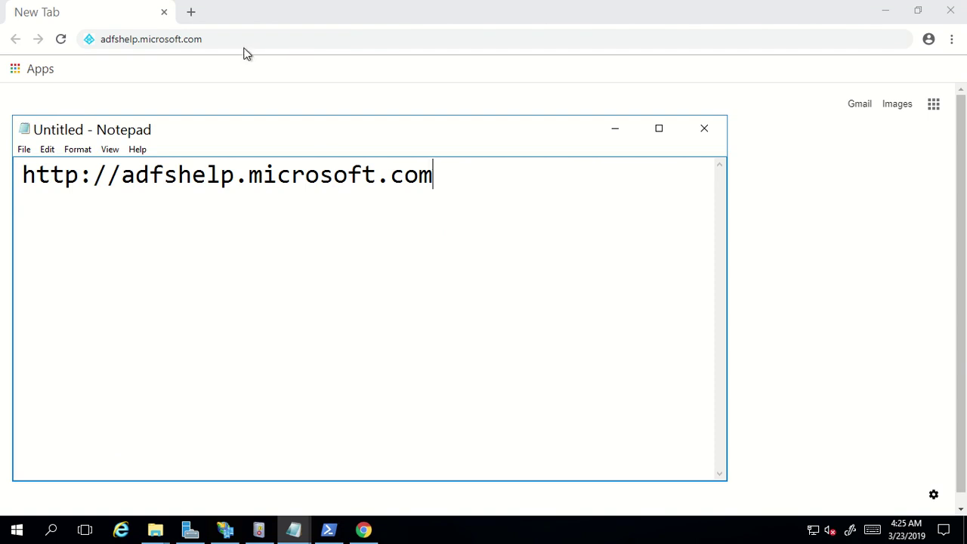
left_click(237, 33)
key("Return")
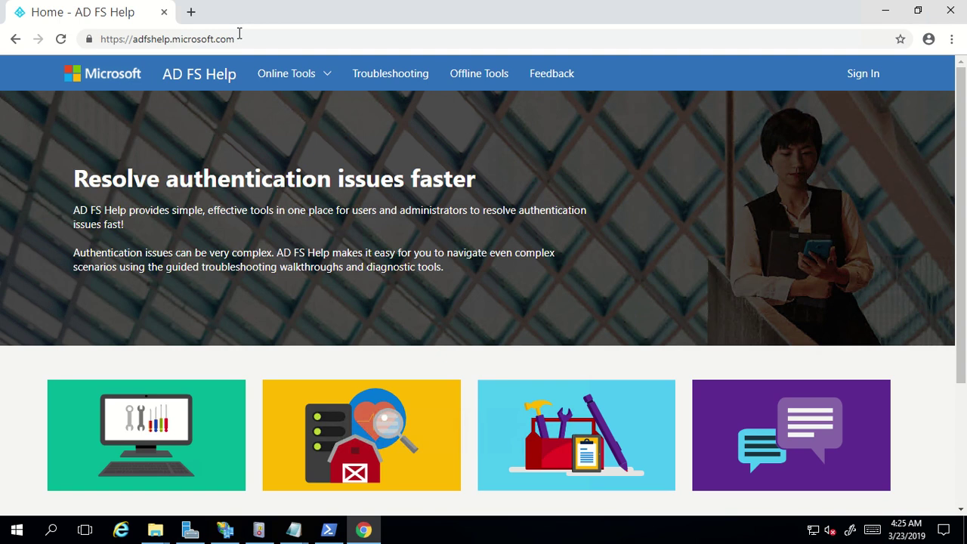
Open Claims X-Ray from AD FS Help's Online Tools menu, then return to the AD FS console
left_click(292, 72)
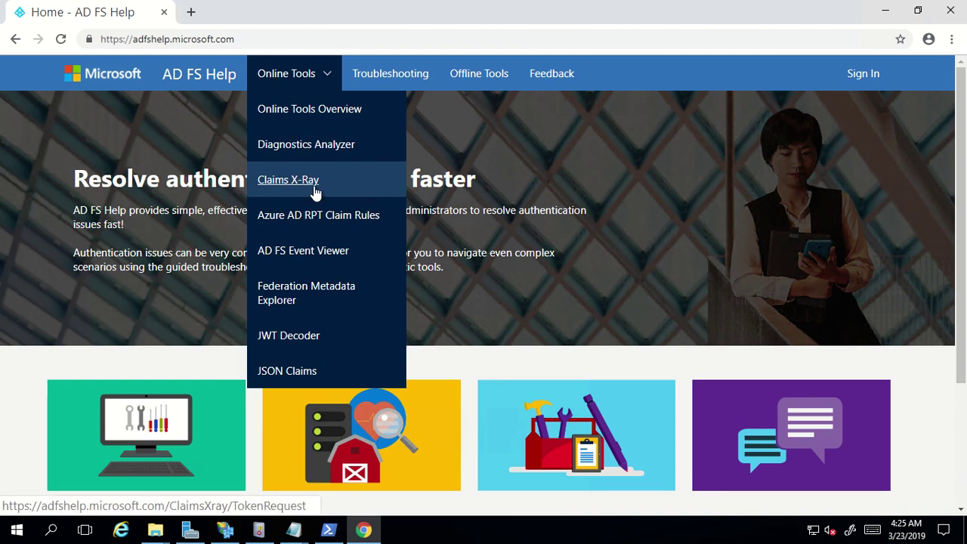
left_click(293, 180)
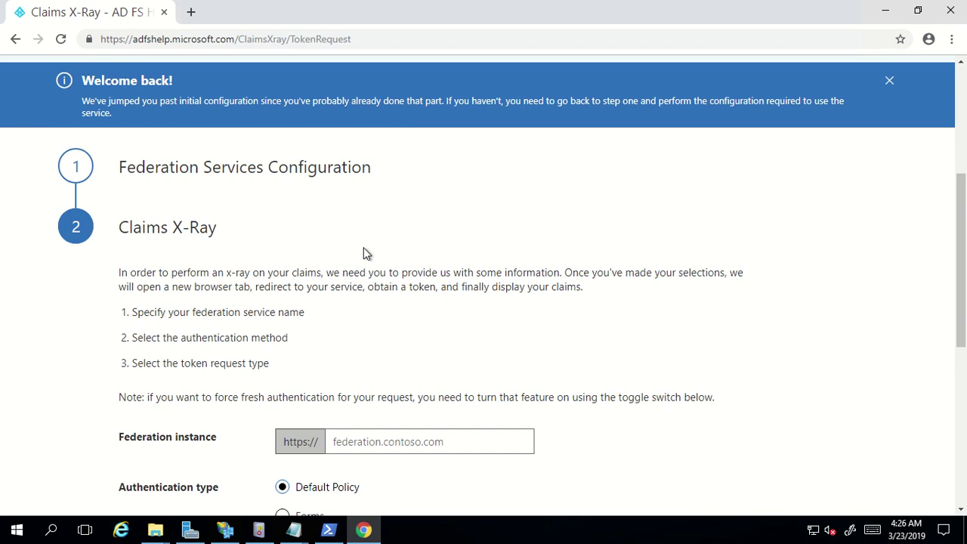
left_click(224, 529)
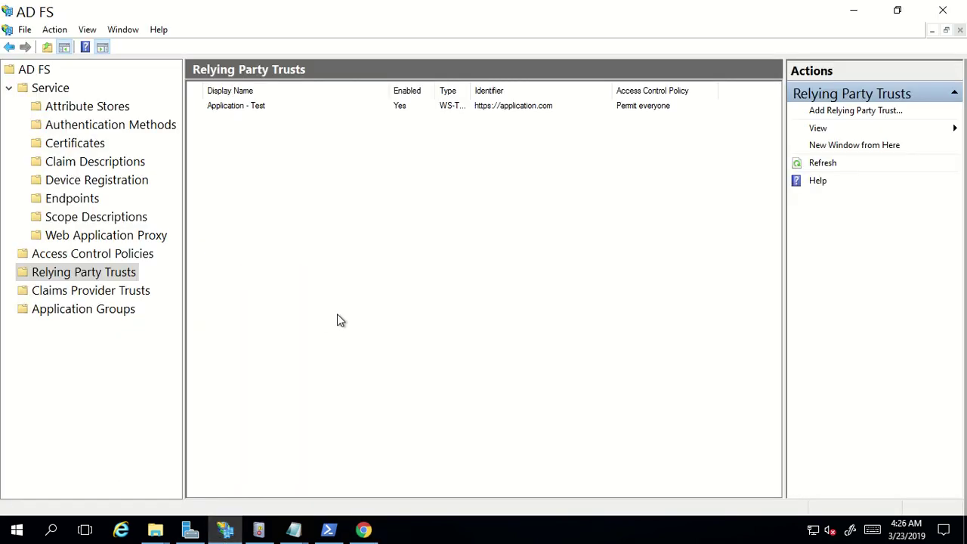
Refresh the Relying Party Trusts list and go back to the Claims X-Ray page
left_click(824, 165)
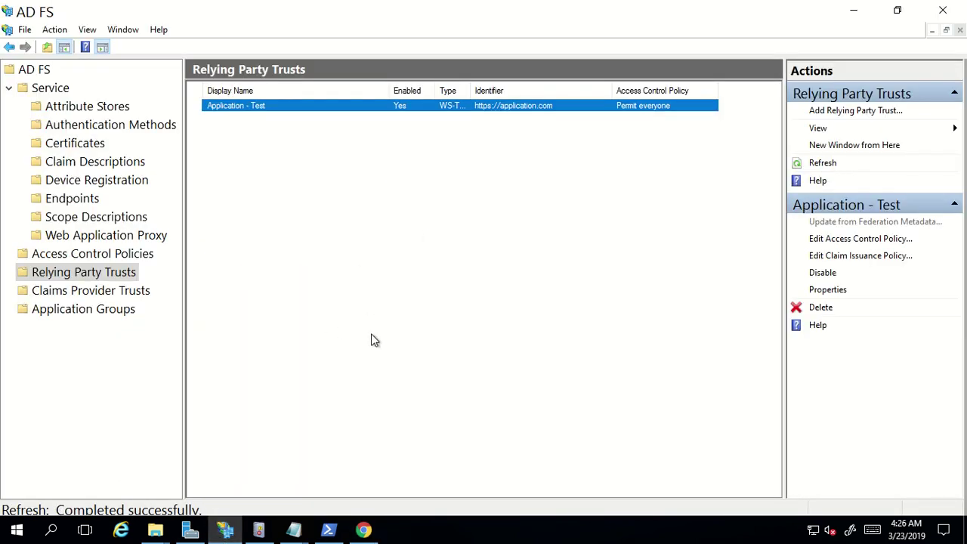
left_click(364, 530)
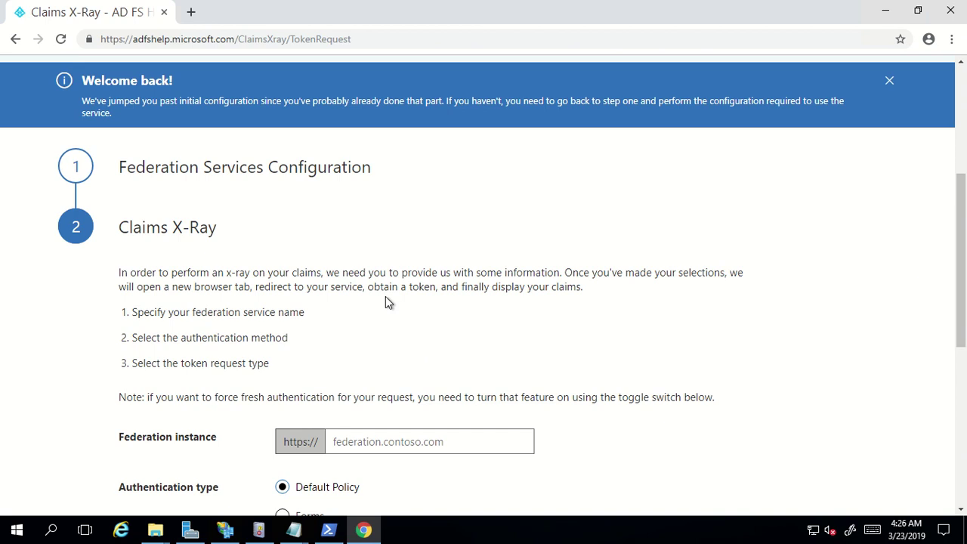
Fill the Federation instance field with adfs.conceptswork.com, then switch to the AD FS console
scroll(385, 301, "down", 3)
left_click(368, 237)
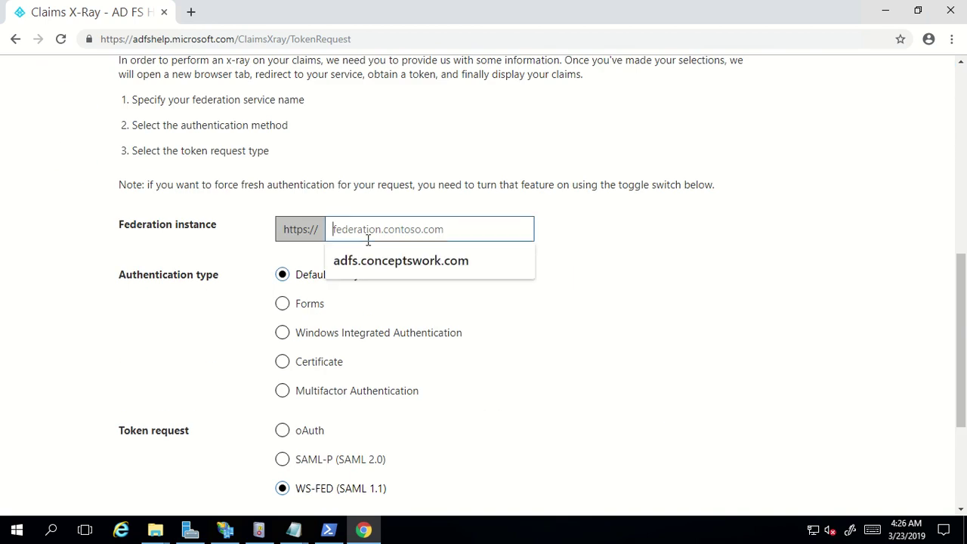
left_click(370, 257)
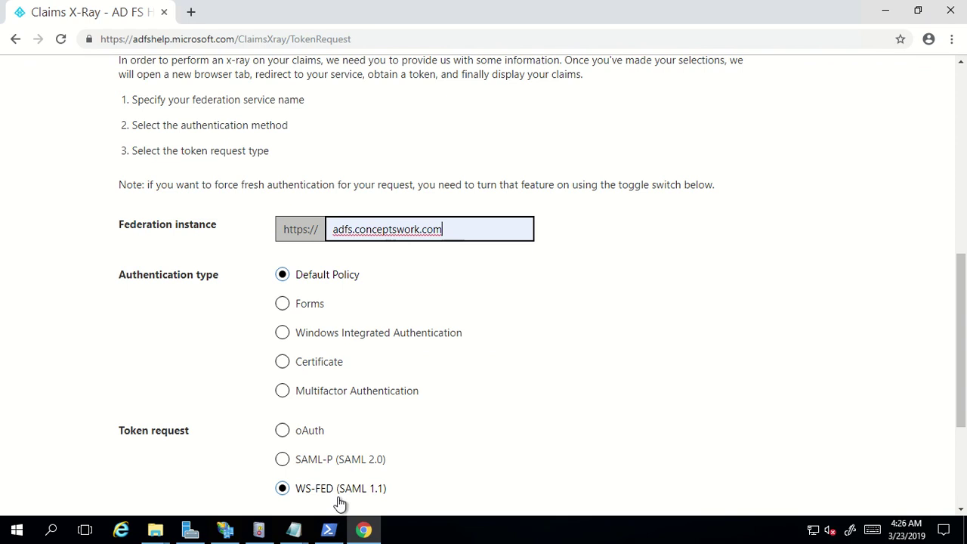
left_click(231, 532)
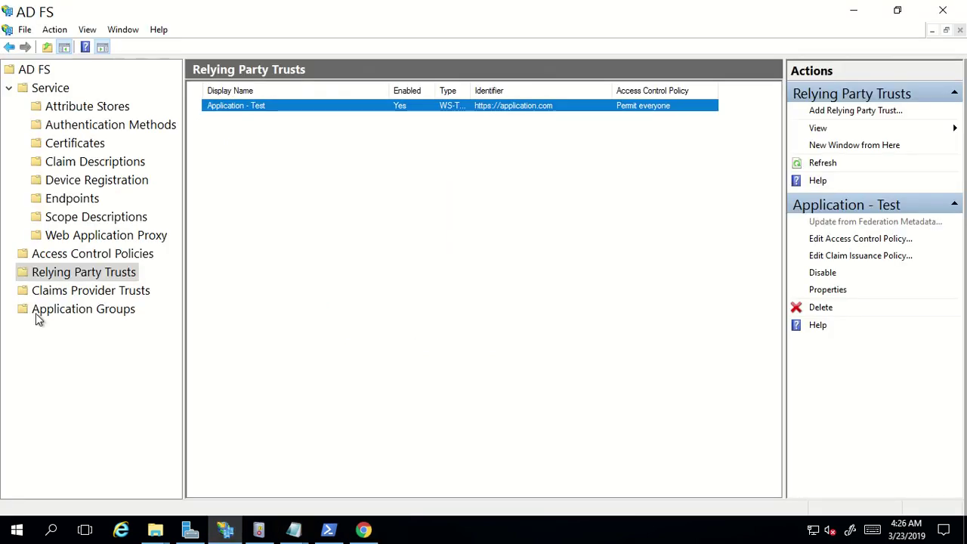
Check that Federation Service Properties names adfs.conceptswork.com, cancel, and return to Claims X-Ray
left_click(40, 70)
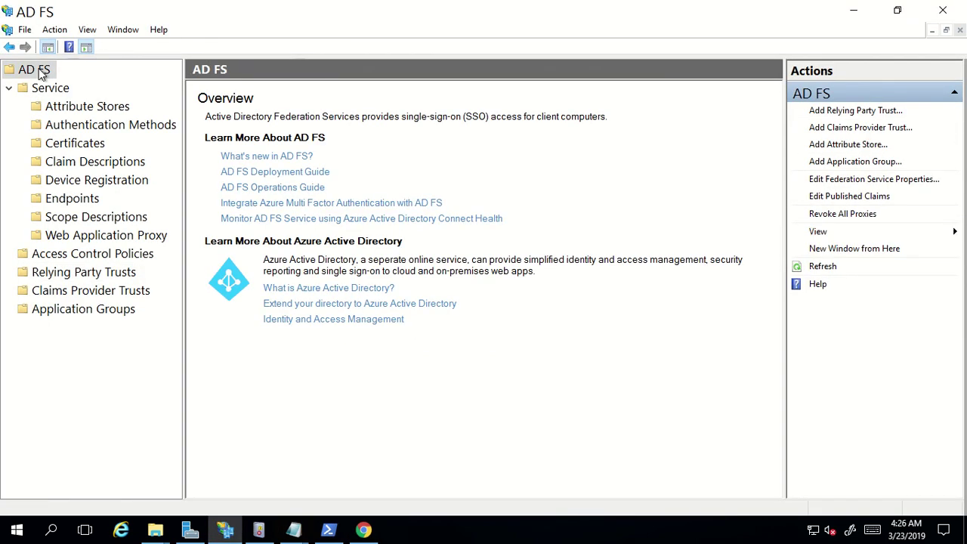
right_click(41, 70)
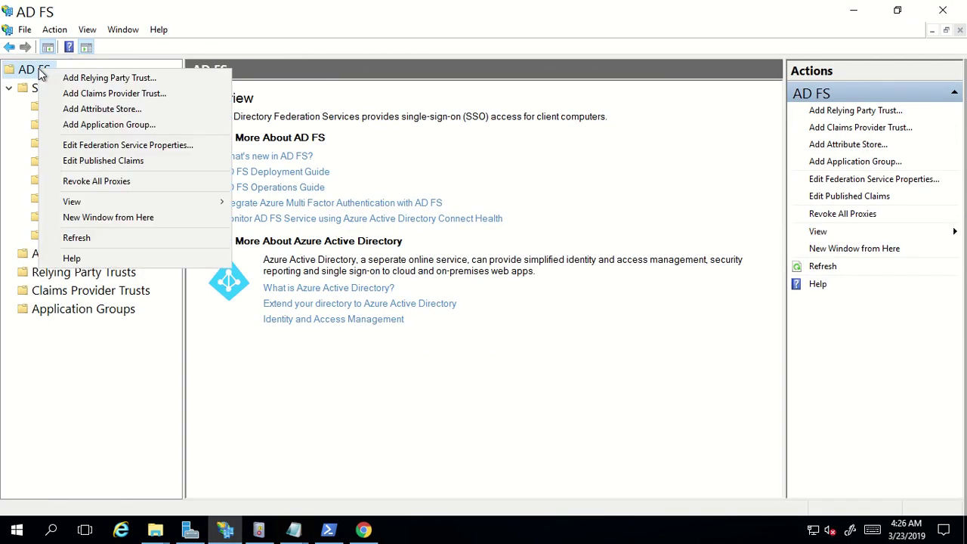
left_click(178, 151)
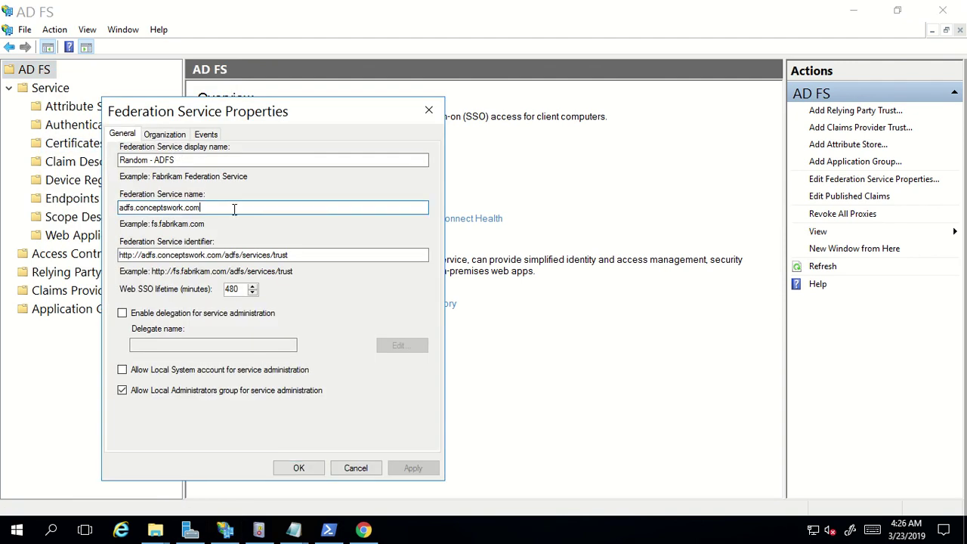
left_click_drag(242, 209, 104, 208)
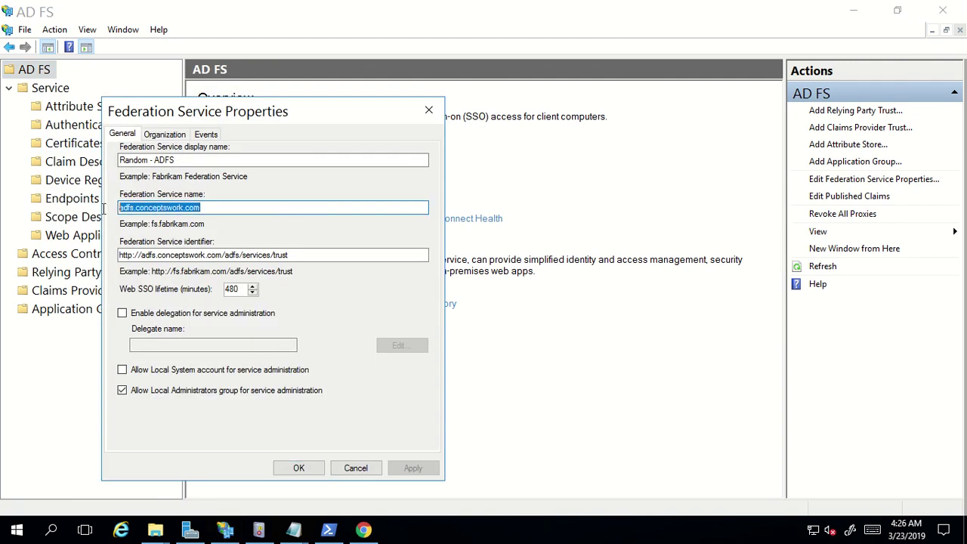
left_click(356, 467)
left_click(363, 530)
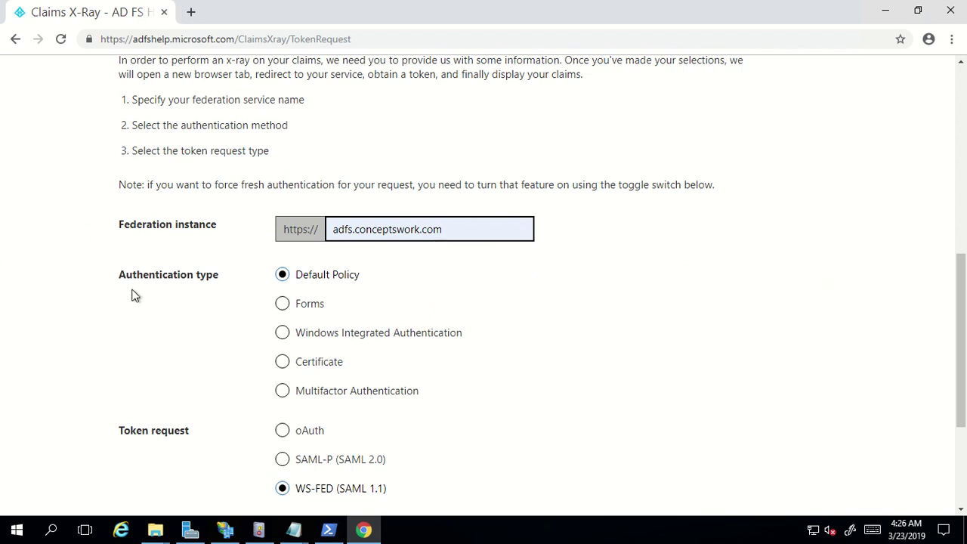
Run Test Authentication using Forms authentication with Force fresh authentication ticked
left_click(281, 305)
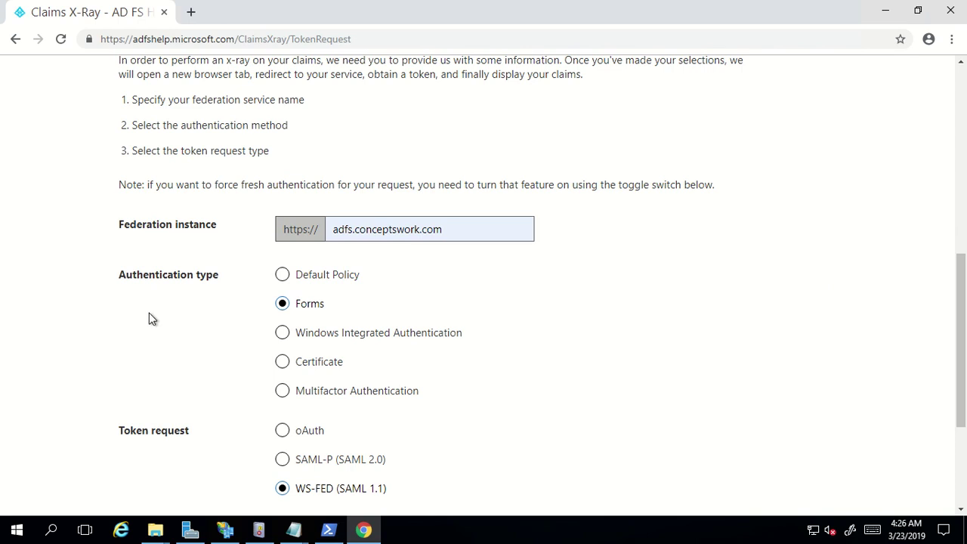
scroll(230, 298, "down", 3)
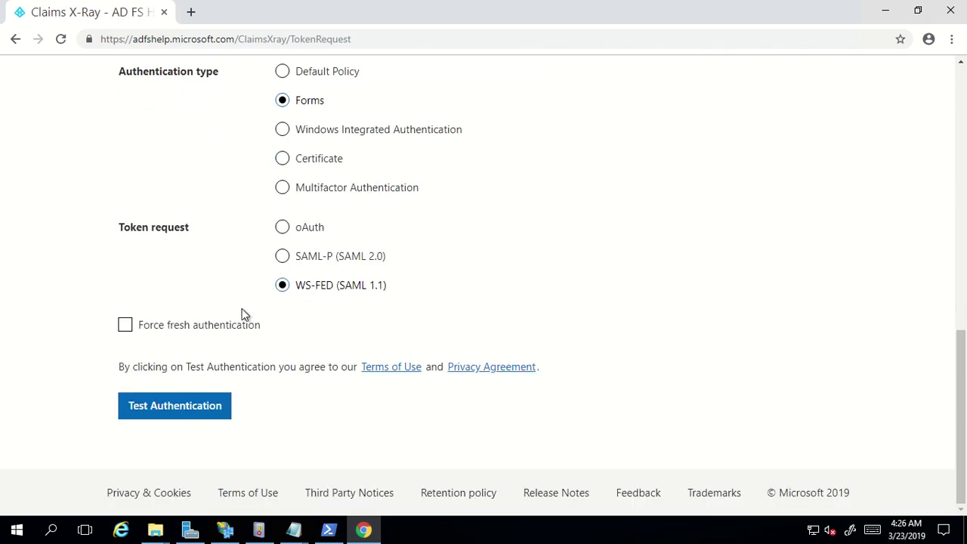
left_click(124, 330)
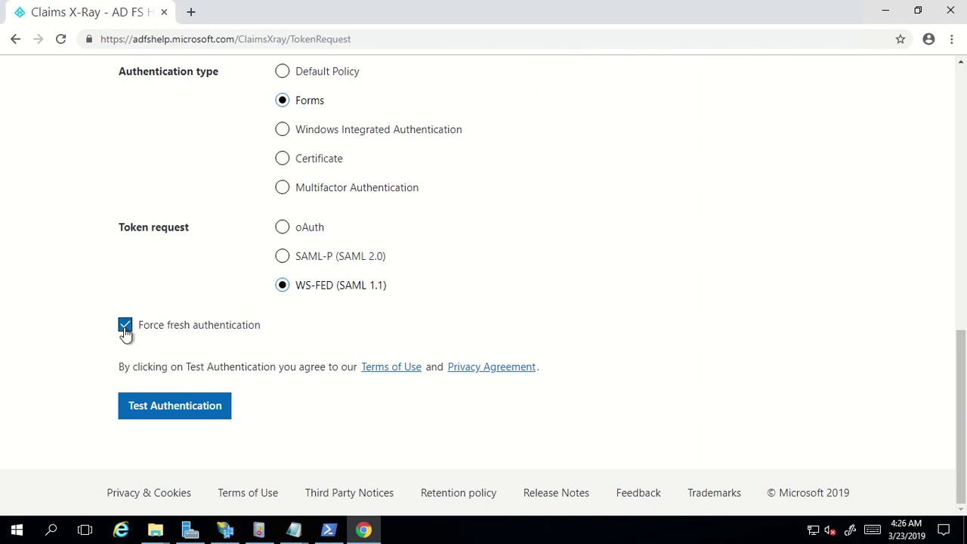
left_click(165, 412)
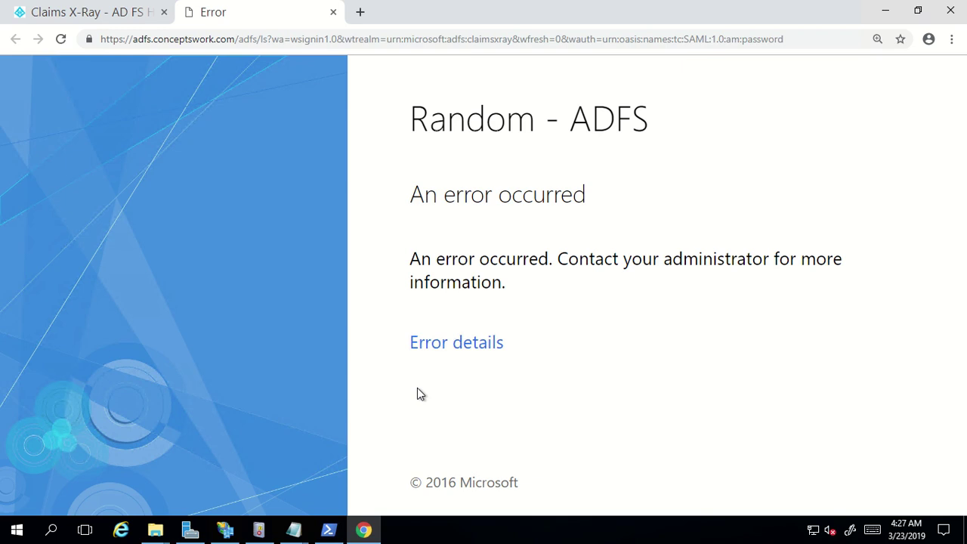
Expand the ADFS error page's details, then switch to Event Viewer
left_click(468, 348)
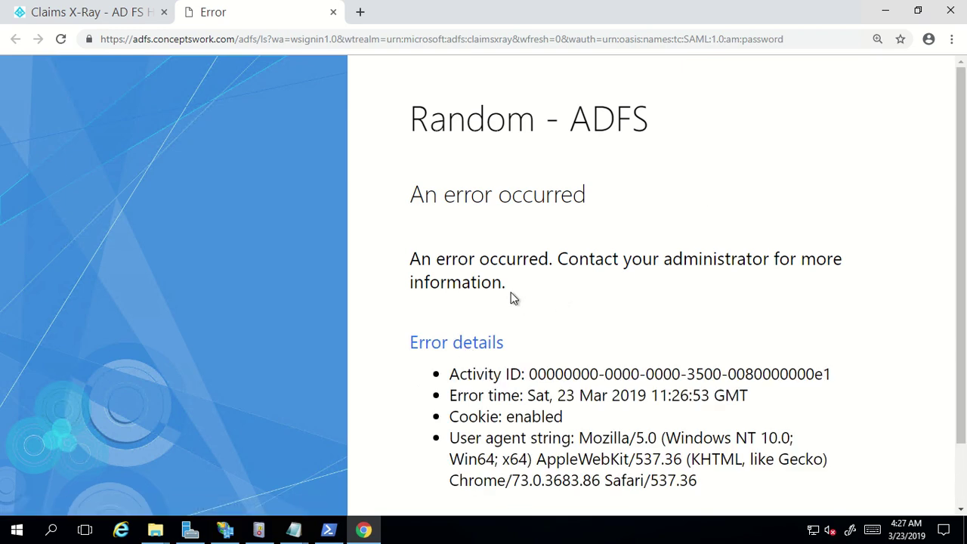
left_click(259, 529)
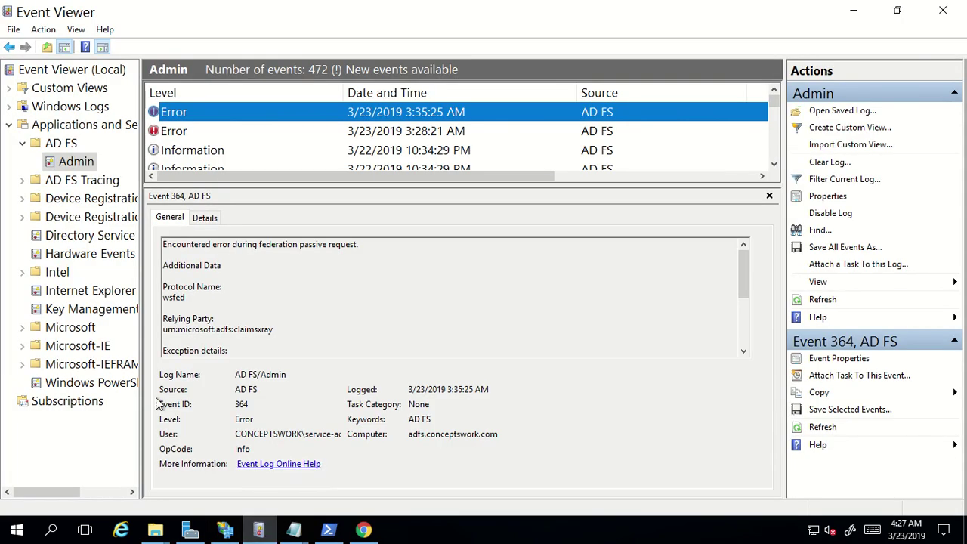
Refresh the AD FS Admin log, open the newest Event 364 error and select its MSIS7007 message
left_click(63, 145)
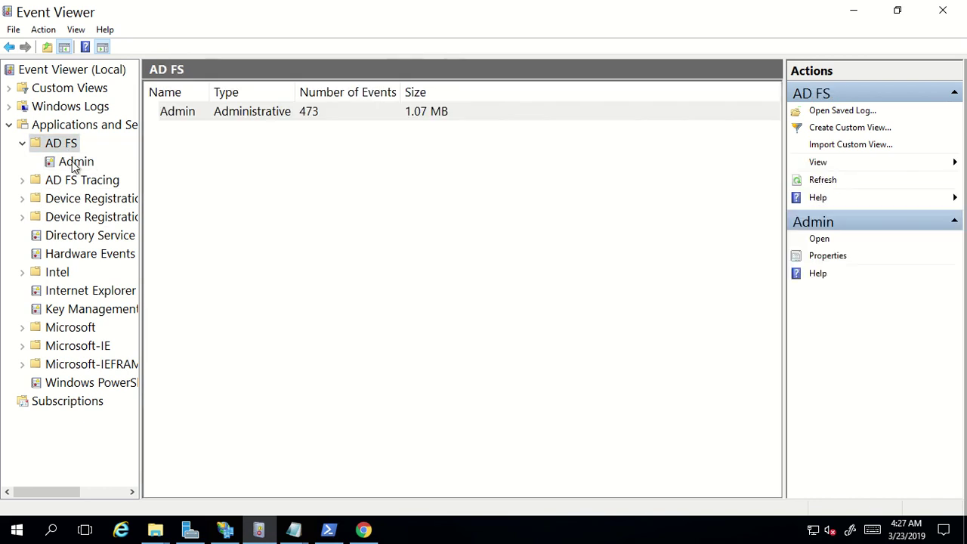
left_click(75, 161)
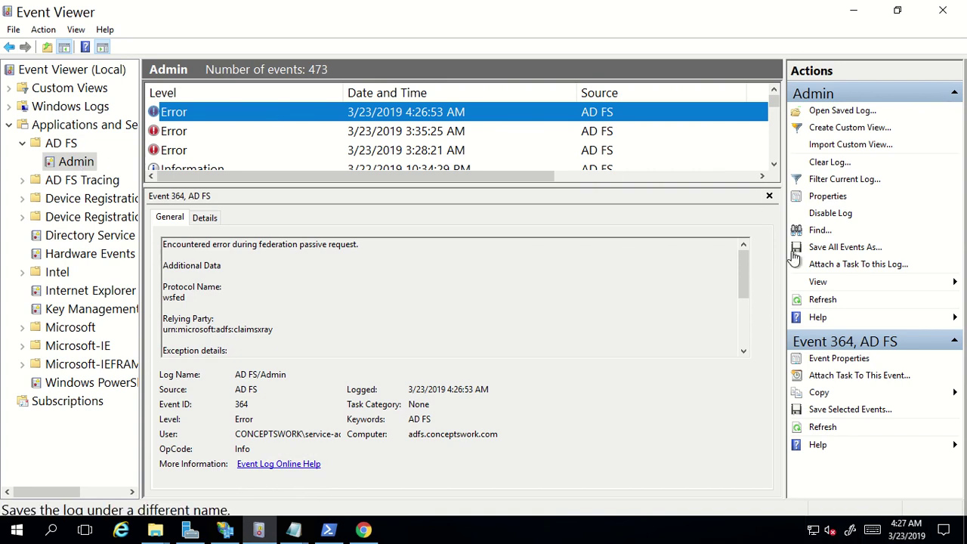
left_click(821, 300)
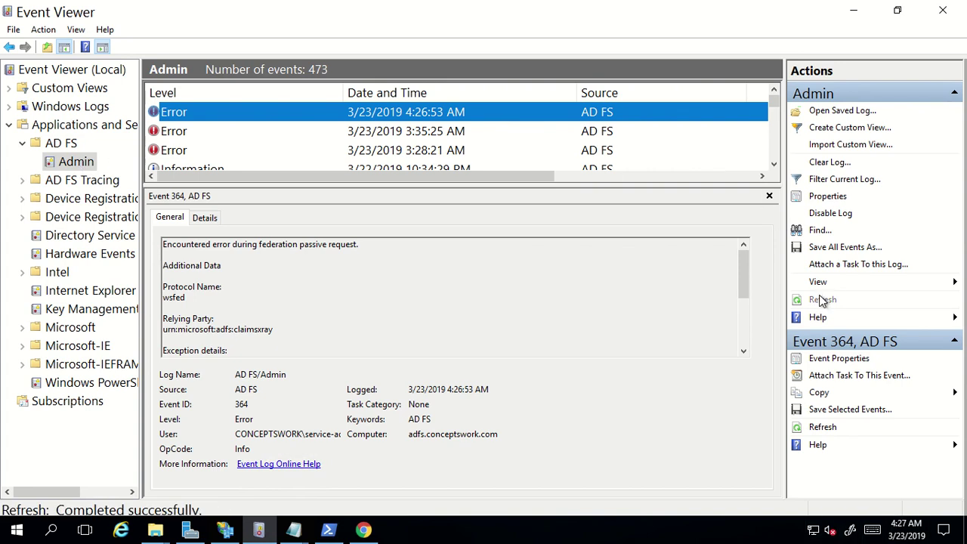
double_click(459, 111)
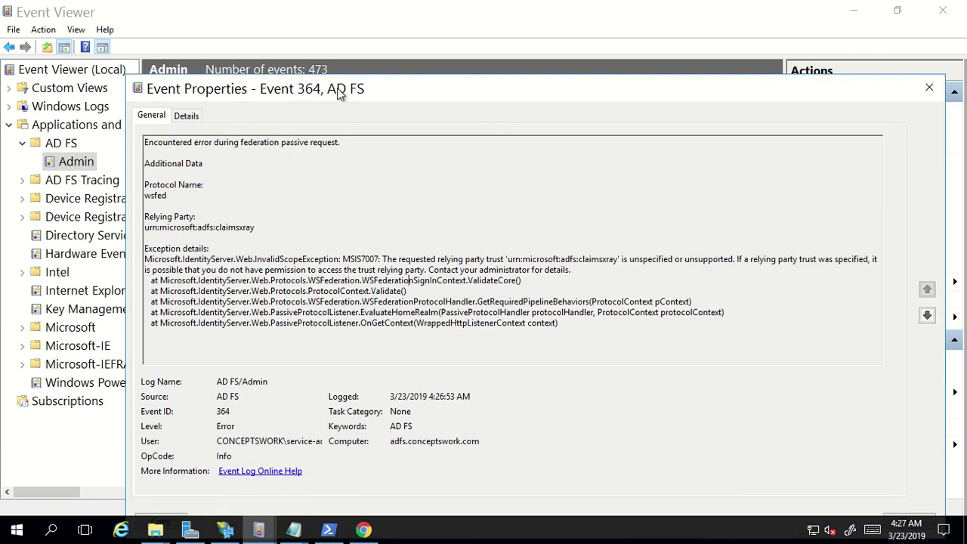
left_click_drag(337, 88, 287, 36)
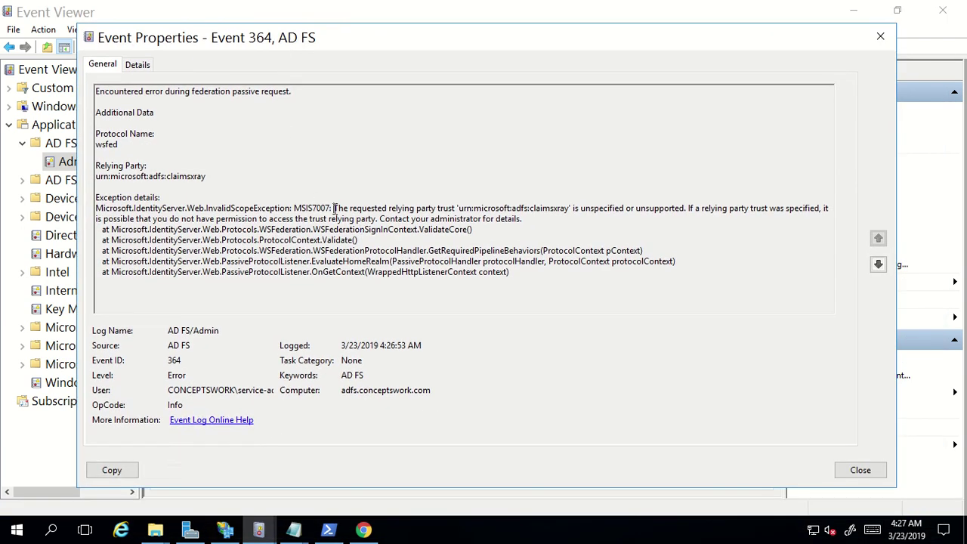
left_click_drag(333, 209, 657, 210)
key("ctrl+c")
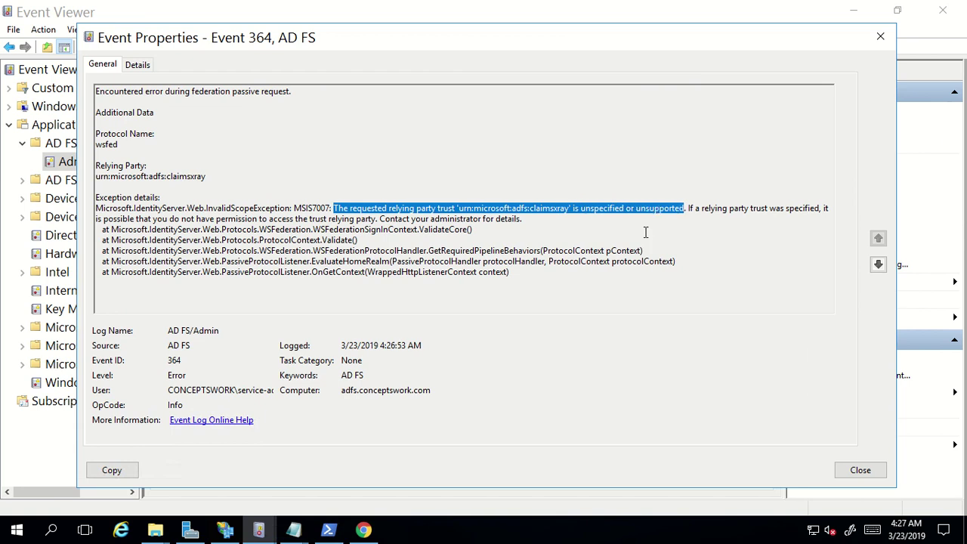
left_click(295, 529)
Paste the unsupported relying party trust error sentence below the adfshelp URL in Notepad, then maximize Notepad
left_click(417, 478)
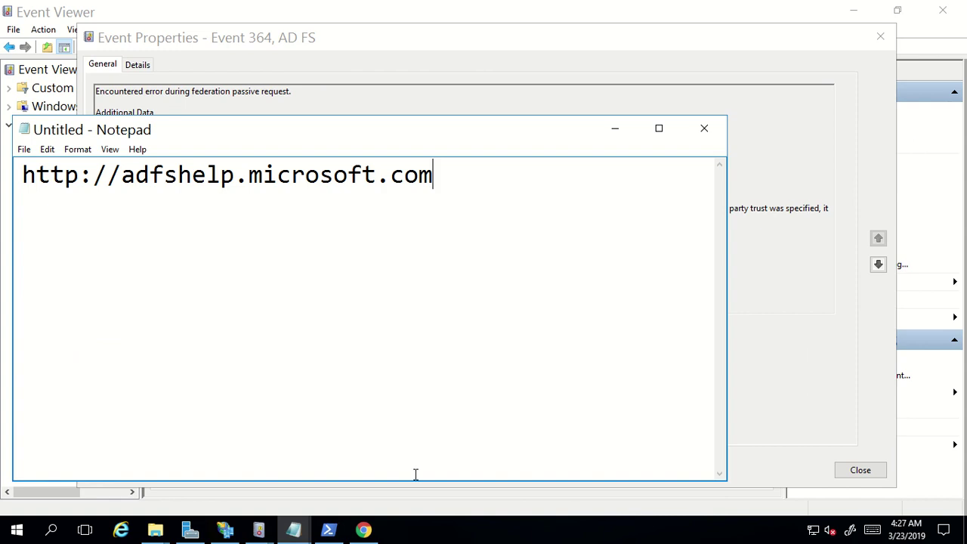
key("Return")
key("Return")
key("ctrl+v")
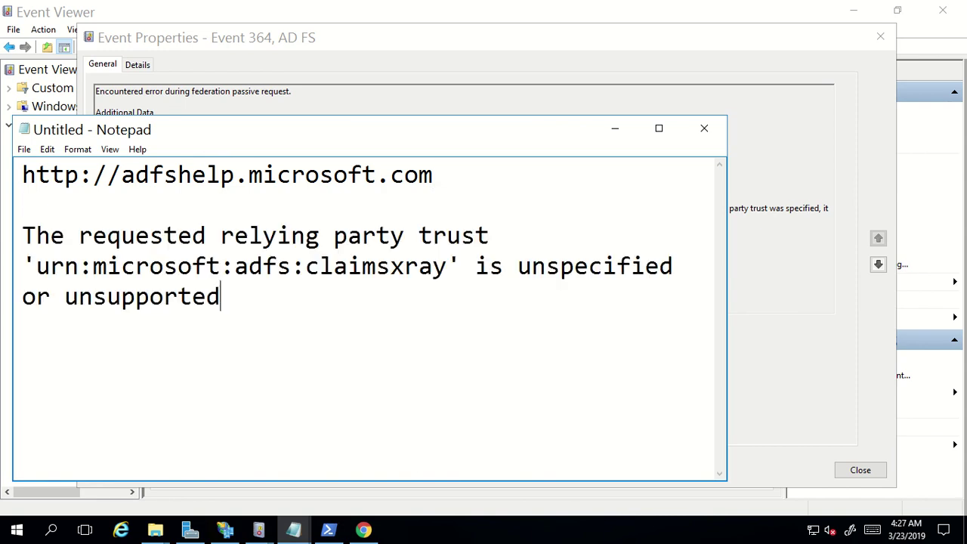
double_click(351, 127)
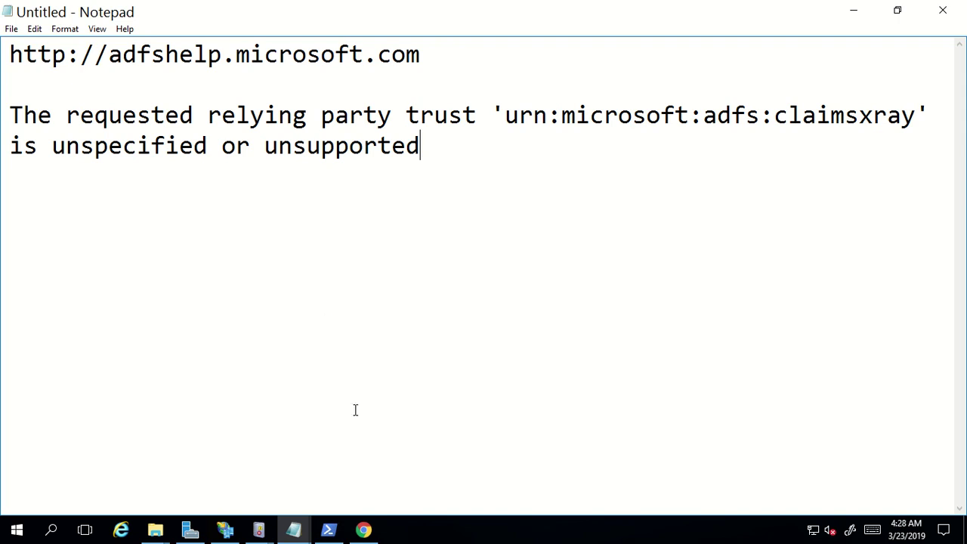
Bring Chrome back from the sign-in error page to the Claims X-Ray tab, scrolled to the top
mouse_move(374, 534)
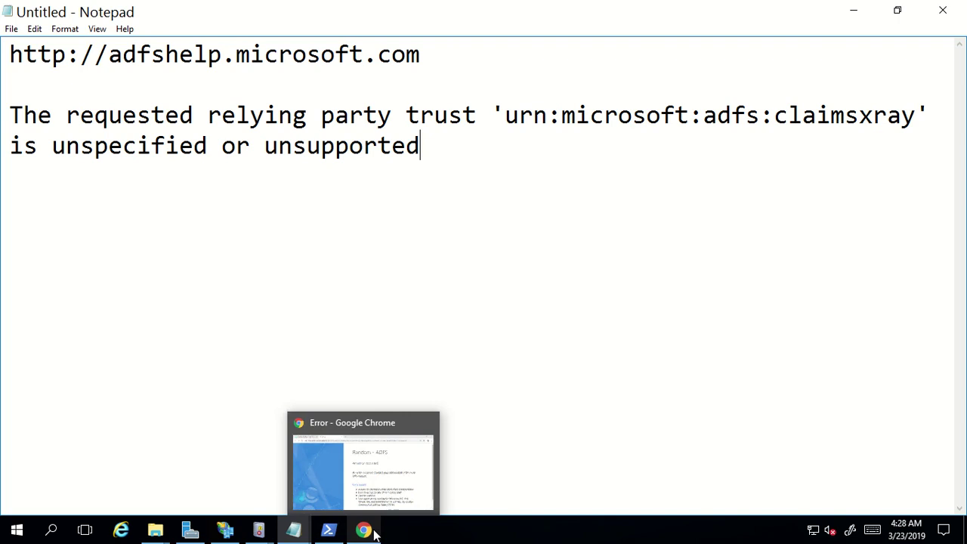
left_click(361, 484)
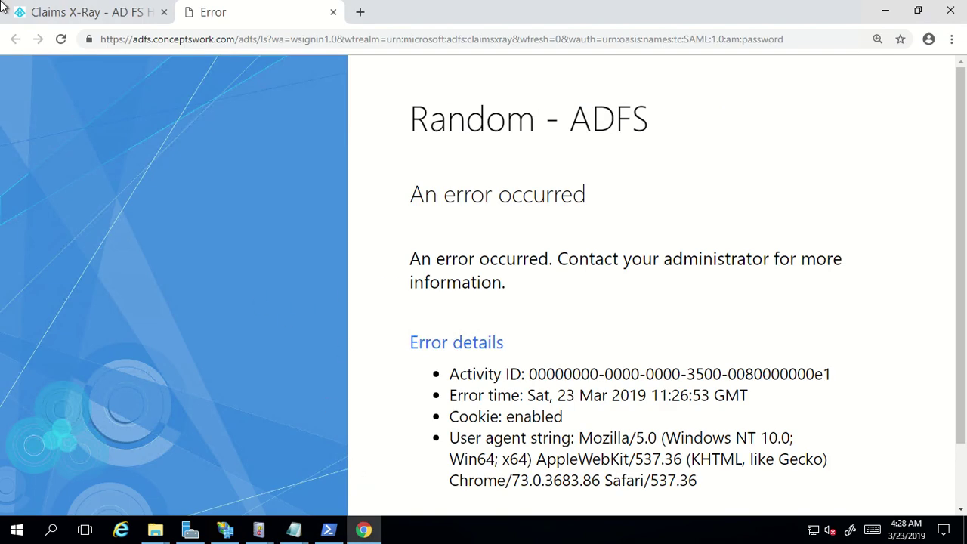
left_click(65, 13)
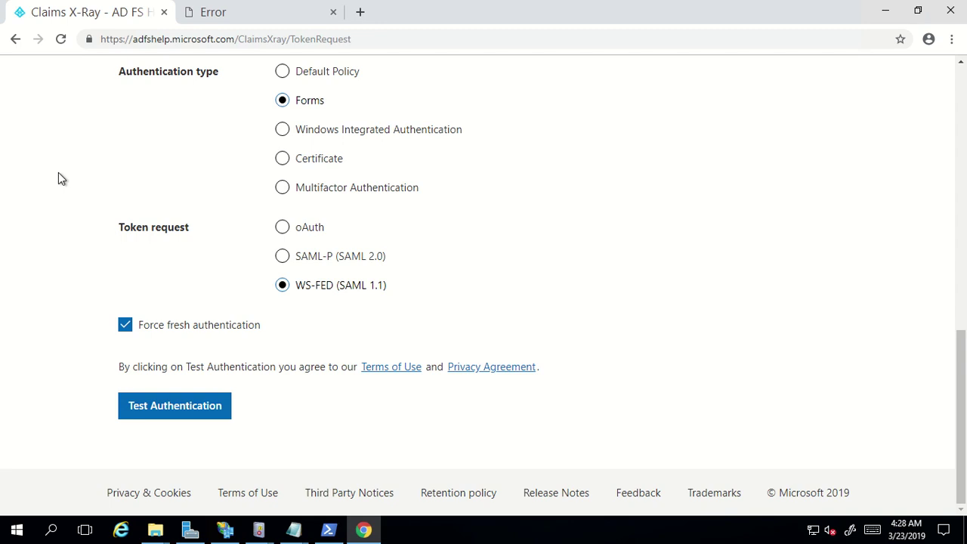
scroll(63, 214, "up", 6)
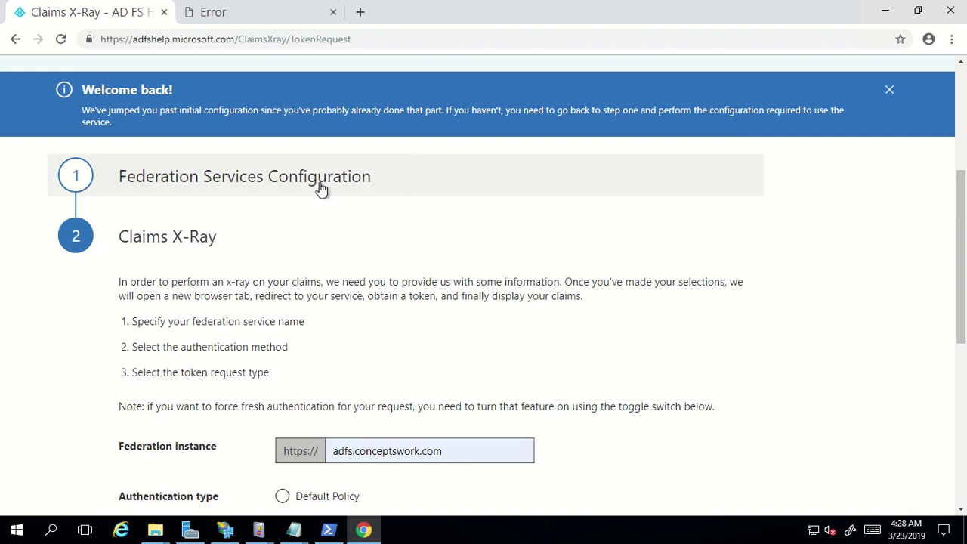
Expand Federation Services Configuration, show Relying Party Trust Management, and download the Claims X-Ray Manager script
left_click(387, 179)
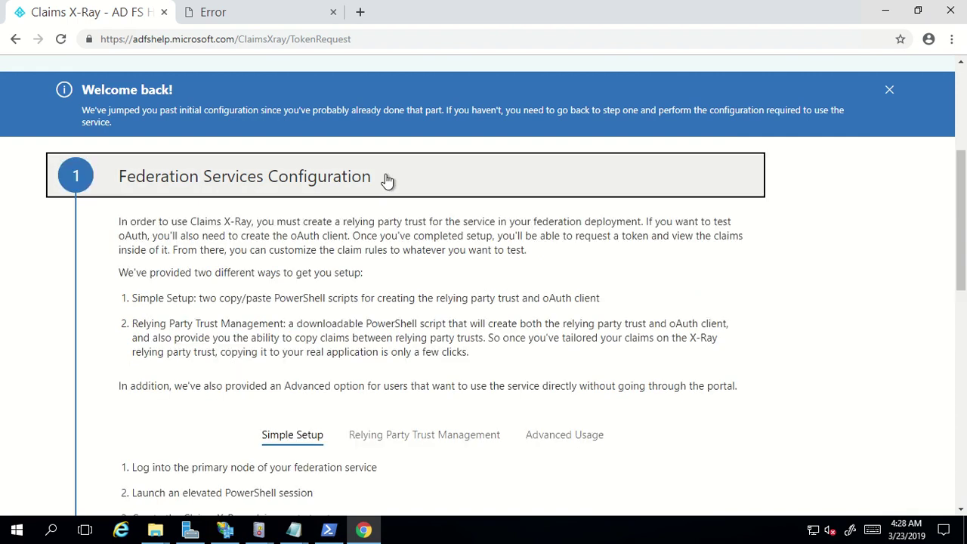
scroll(387, 179, "down", 3)
scroll(440, 189, "down", 1)
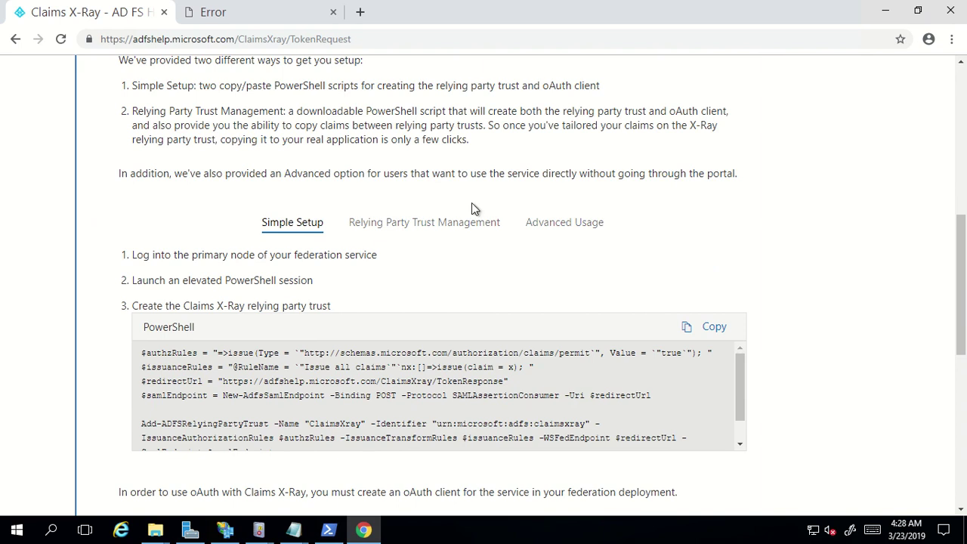
left_click(464, 225)
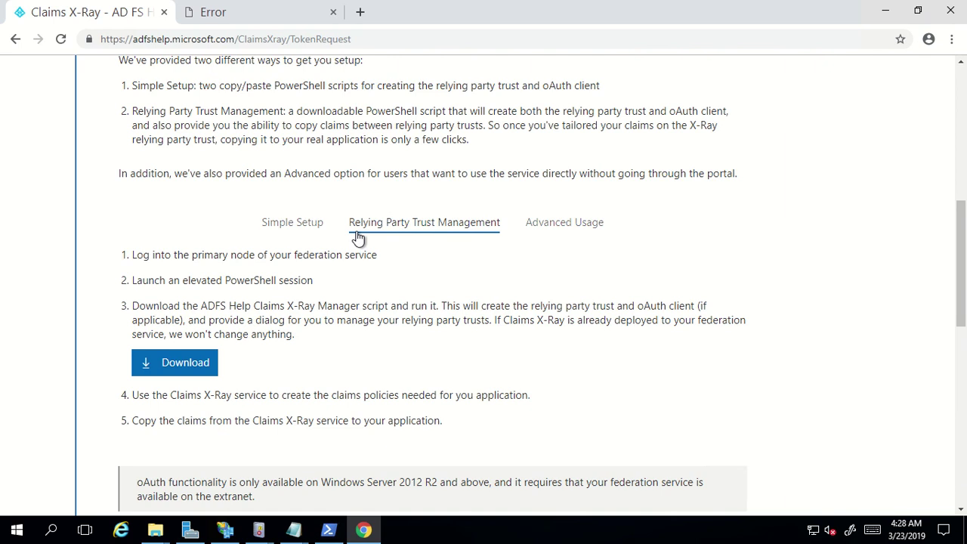
left_click(195, 367)
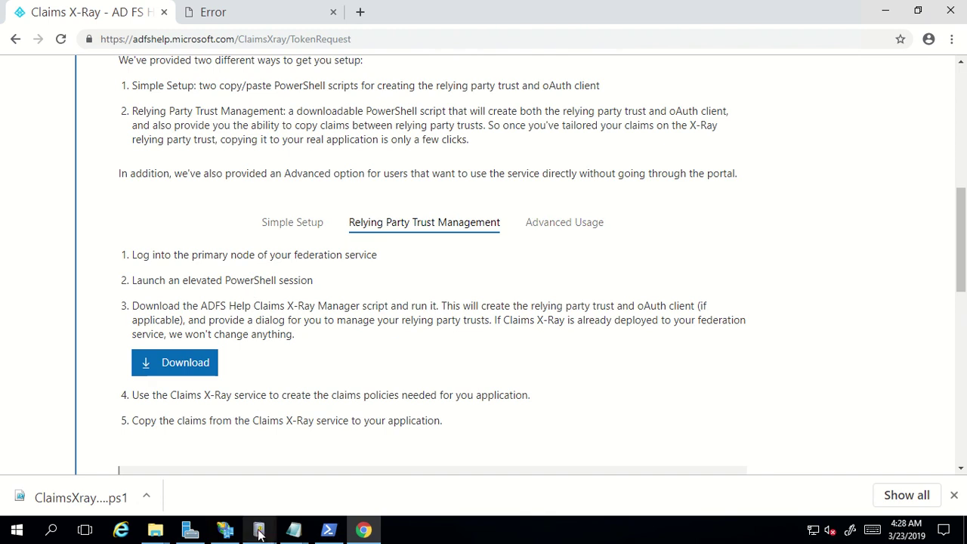
left_click(224, 529)
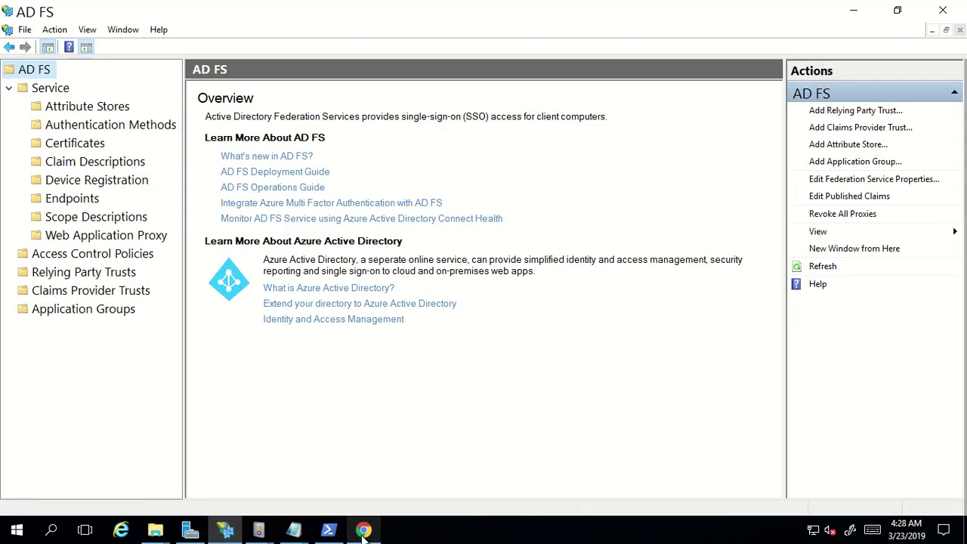
left_click(363, 529)
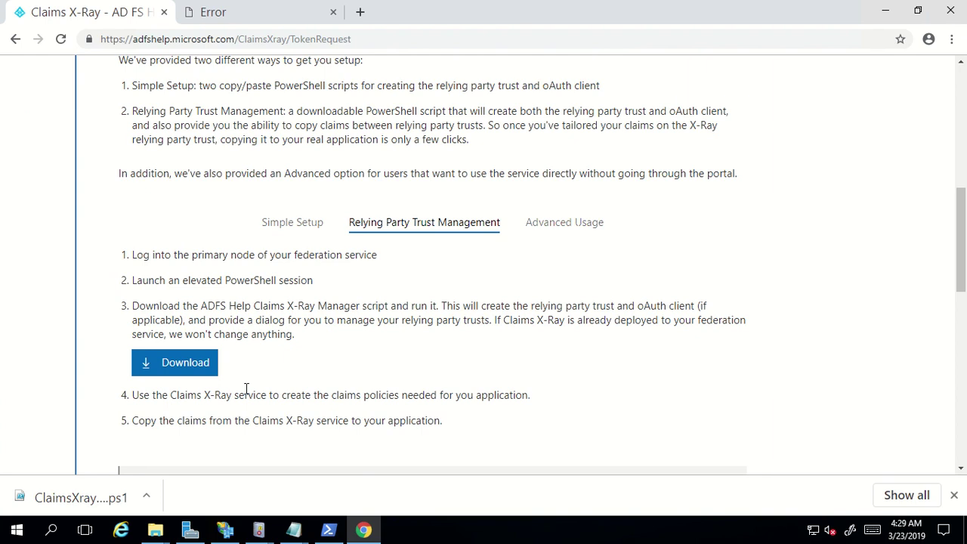
Launch Windows PowerShell as administrator
key("super")
type("power")
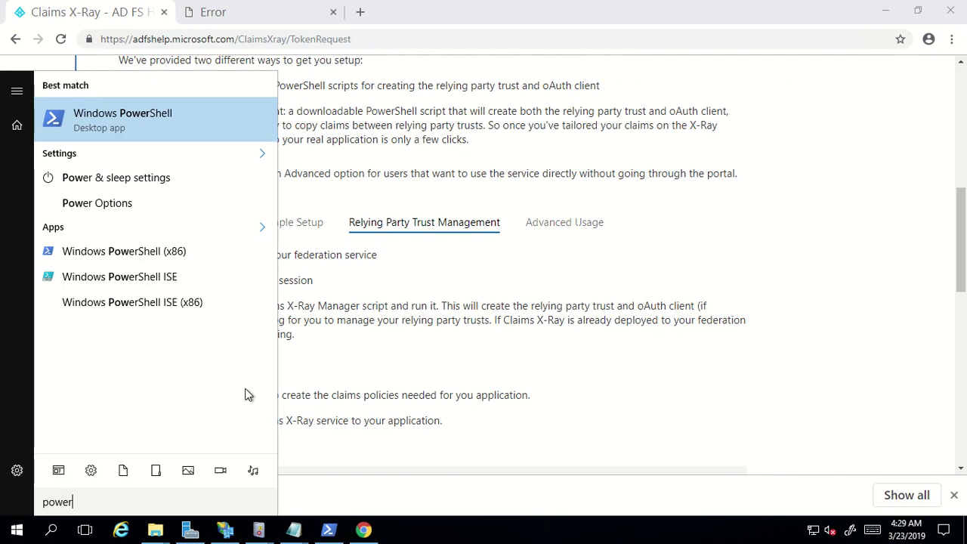
right_click(126, 133)
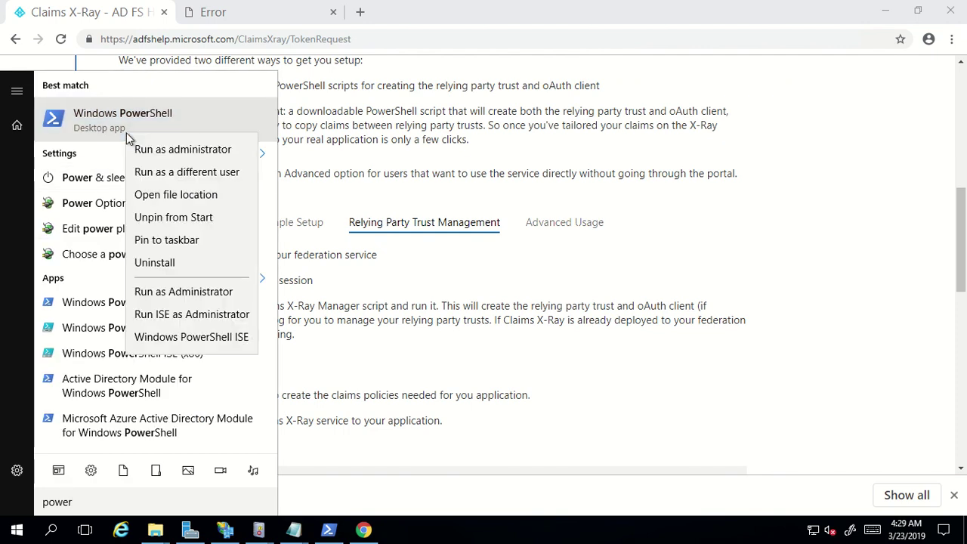
left_click(167, 148)
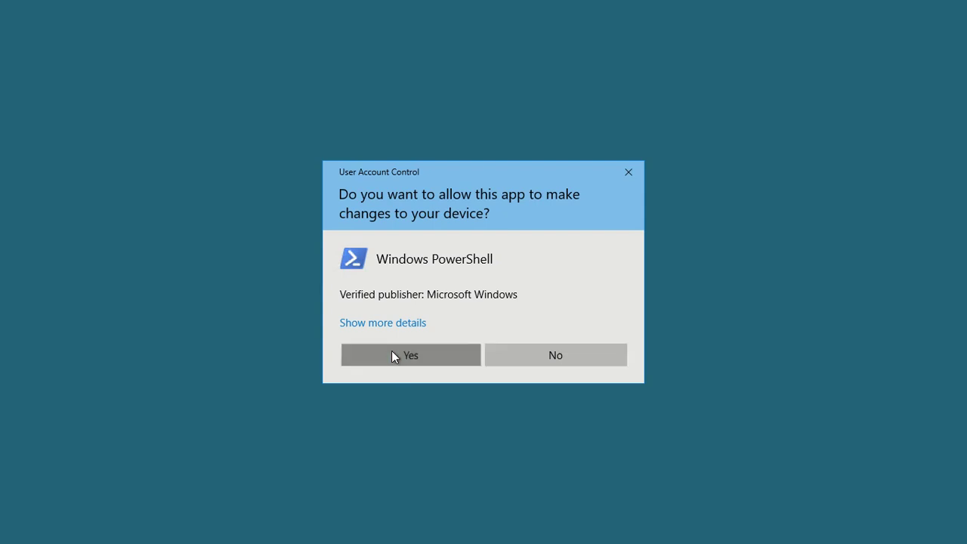
left_click(393, 354)
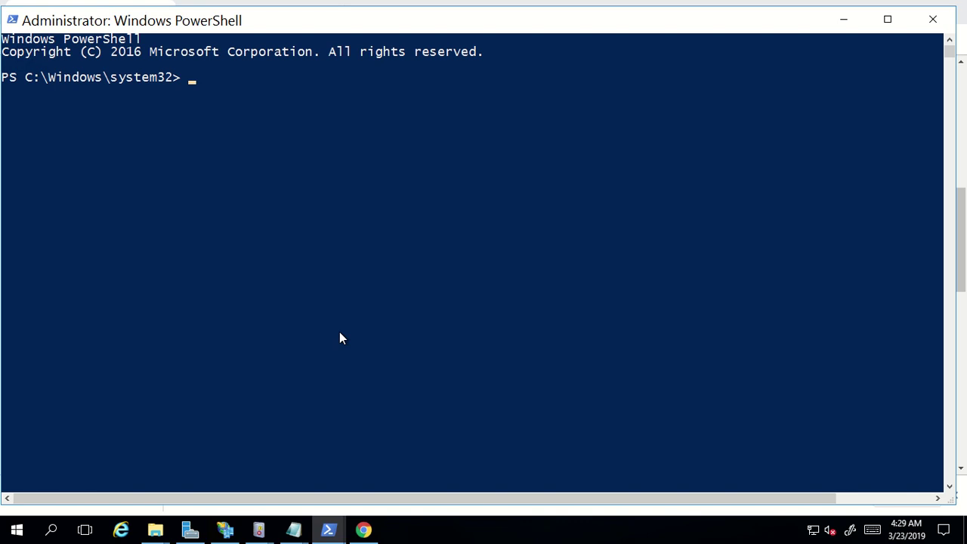
Change to the C:\ root and tab-complete .\ClaimsXrayManager.ps1 at the prompt
type("cd \\")
key("Return")
key("Return")
key("Return")
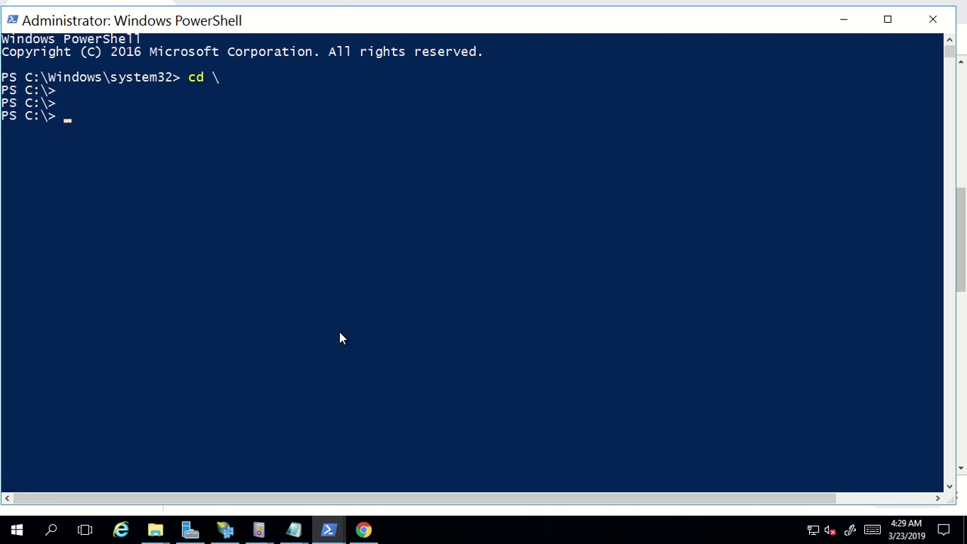
key("Return")
type("c")
key("Tab")
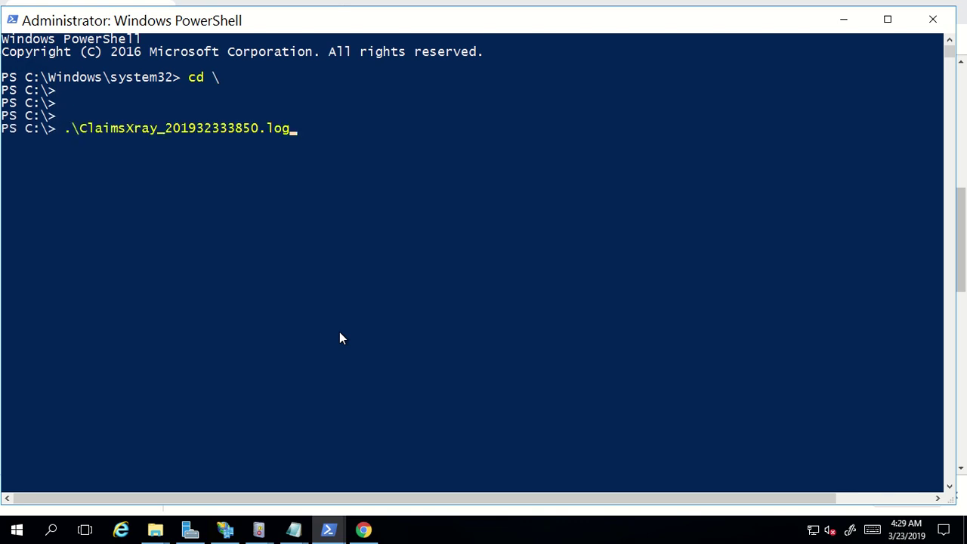
type("`")
key("BackSpace")
key("BackSpace")
key("BackSpace")
key("BackSpace")
key("BackSpace")
key("BackSpace")
key("BackSpace")
key("BackSpace")
key("BackSpace")
key("BackSpace")
key("BackSpace")
key("BackSpace")
key("BackSpace")
key("BackSpace")
key("BackSpace")
key("BackSpace")
key("BackSpace")
key("BackSpace")
key("BackSpace")
key("BackSpace")
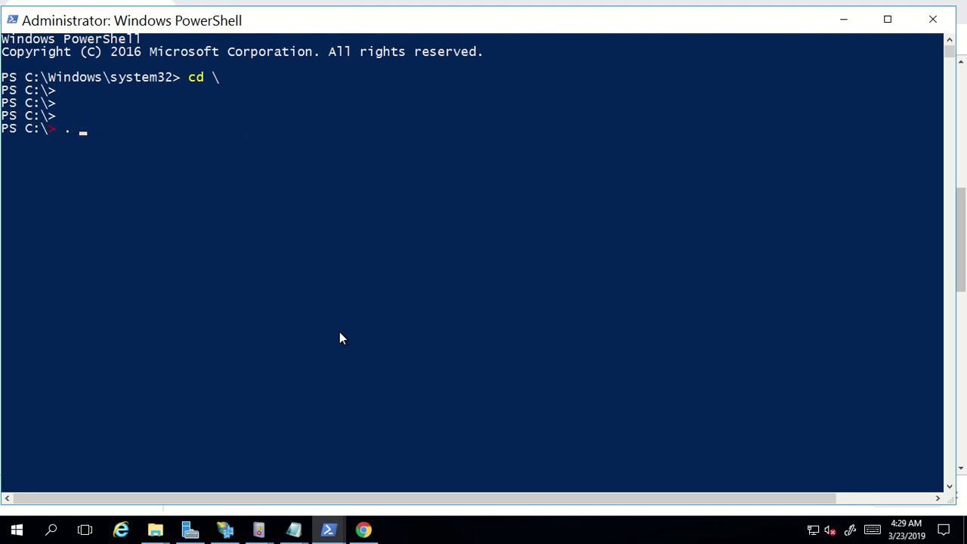
key("BackSpace")
key("BackSpace")
type("c")
key("Tab")
key("Tab")
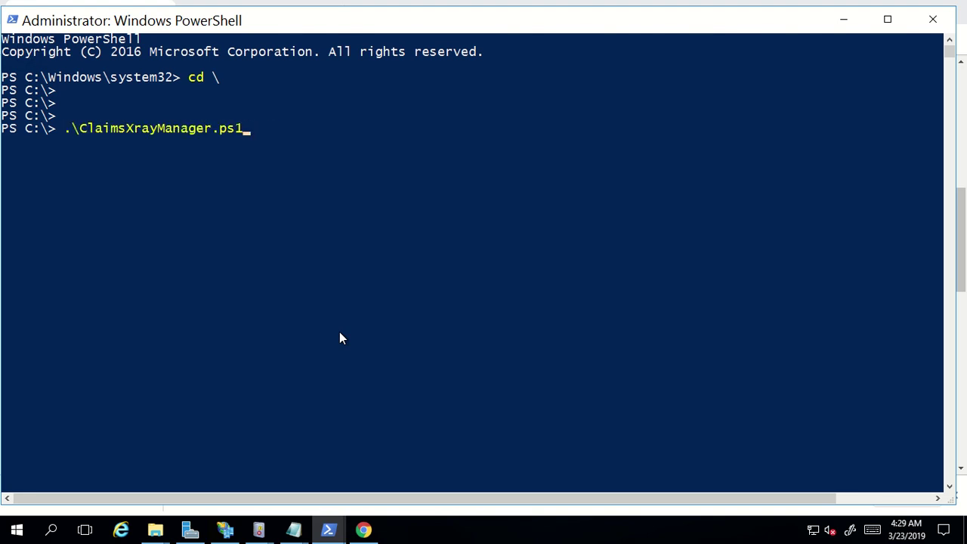
key("Tab")
key("shift+Tab")
Use Chrome's Show in folder to check where the downloaded script was saved
left_click(363, 529)
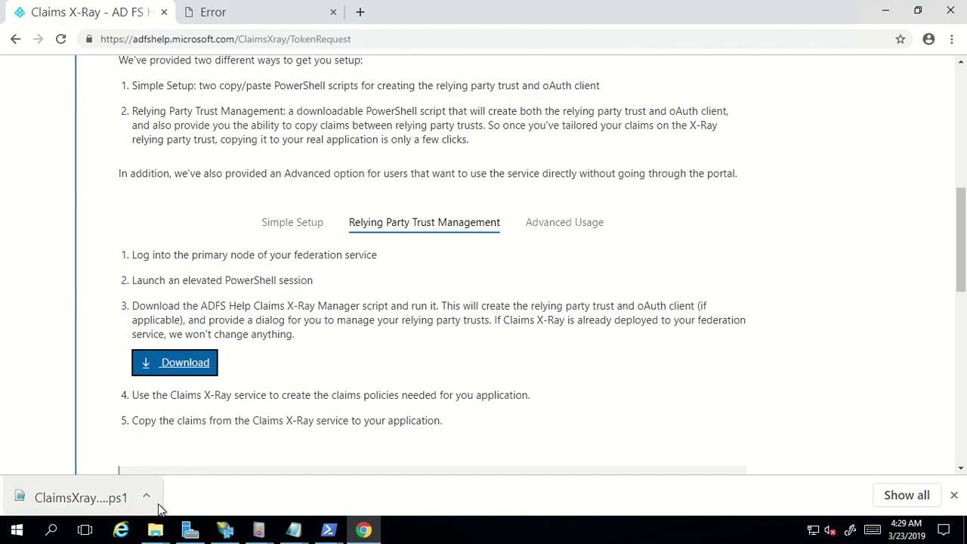
left_click(148, 496)
left_click(191, 450)
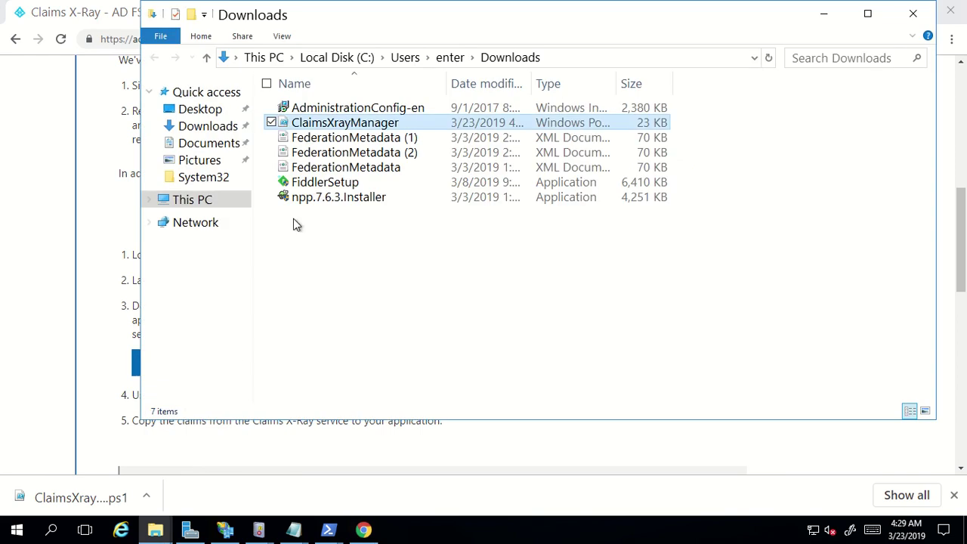
left_click(56, 204)
mouse_move(330, 535)
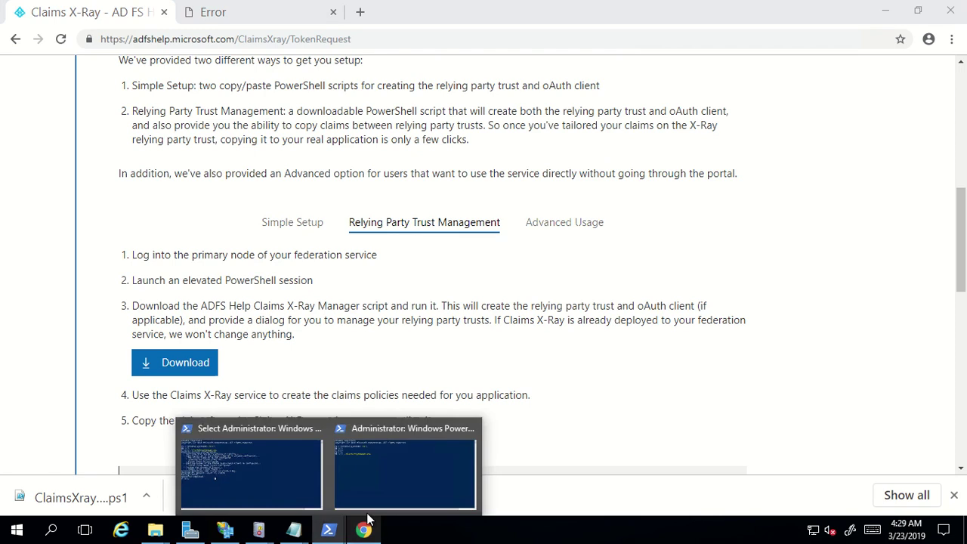
left_click(431, 476)
Run ClaimsXrayManager.ps1 and apply copying the Default: Issue all claims rules to Claims X-Ray
key("Return")
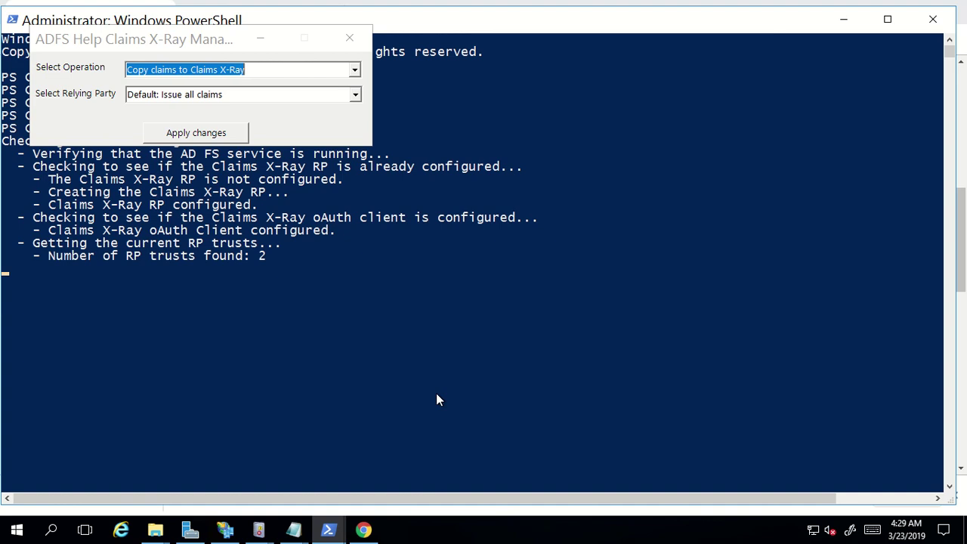
left_click_drag(103, 43, 244, 133)
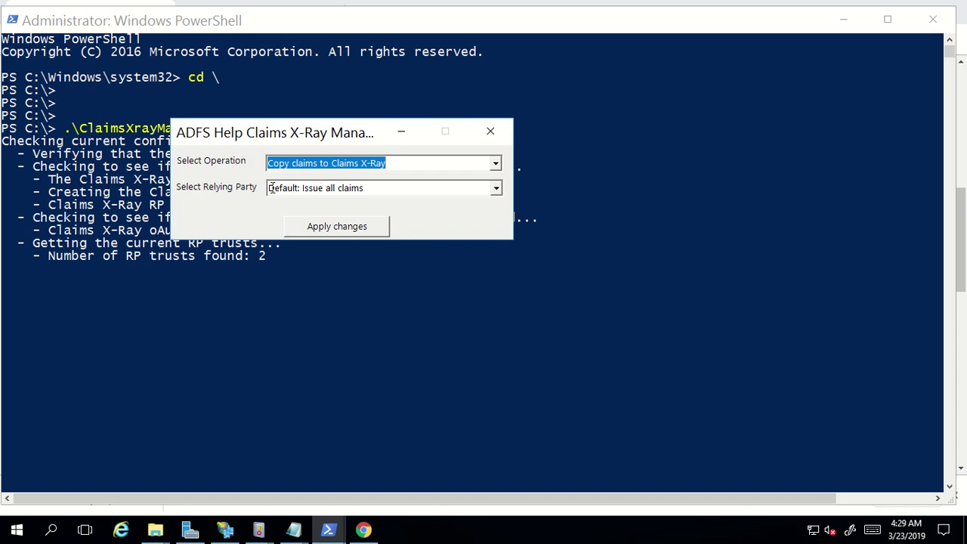
left_click(496, 188)
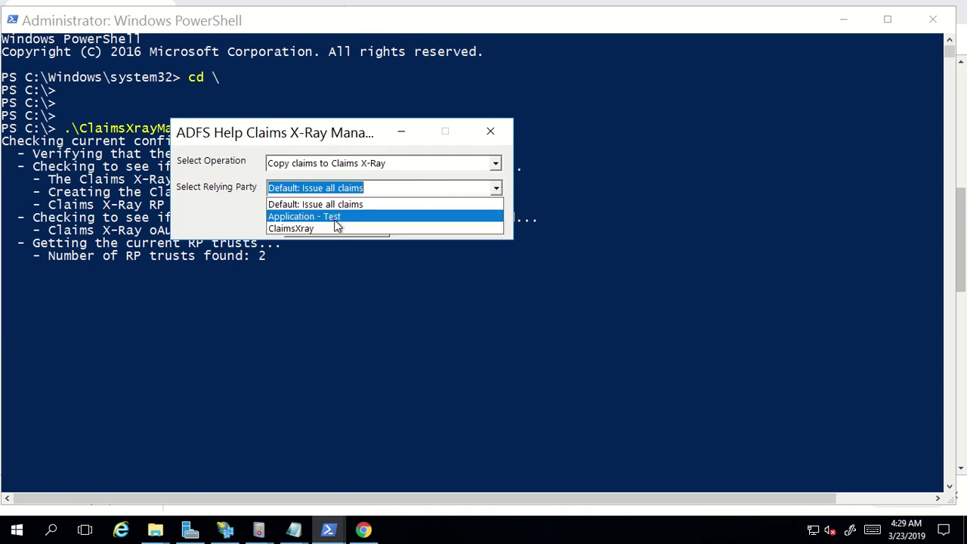
left_click(222, 210)
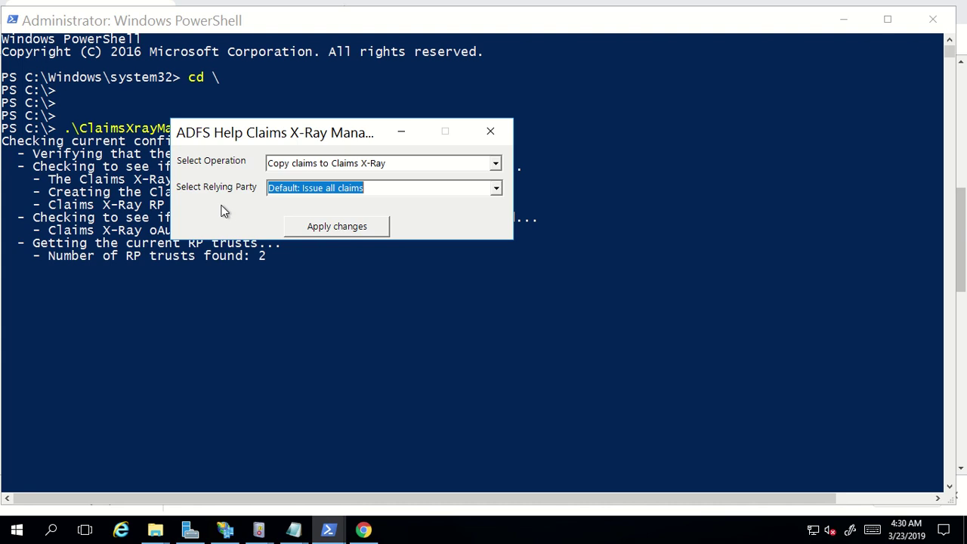
left_click(317, 232)
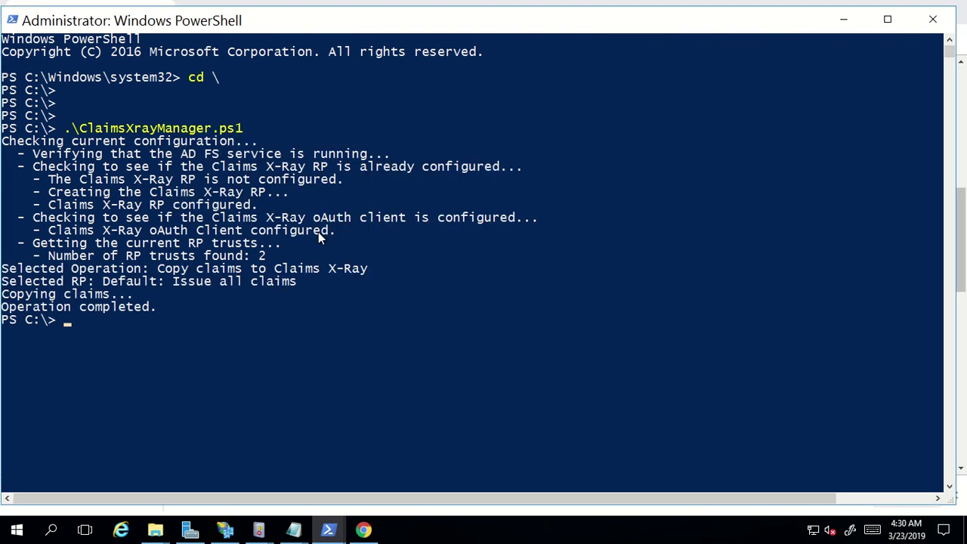
left_click(225, 529)
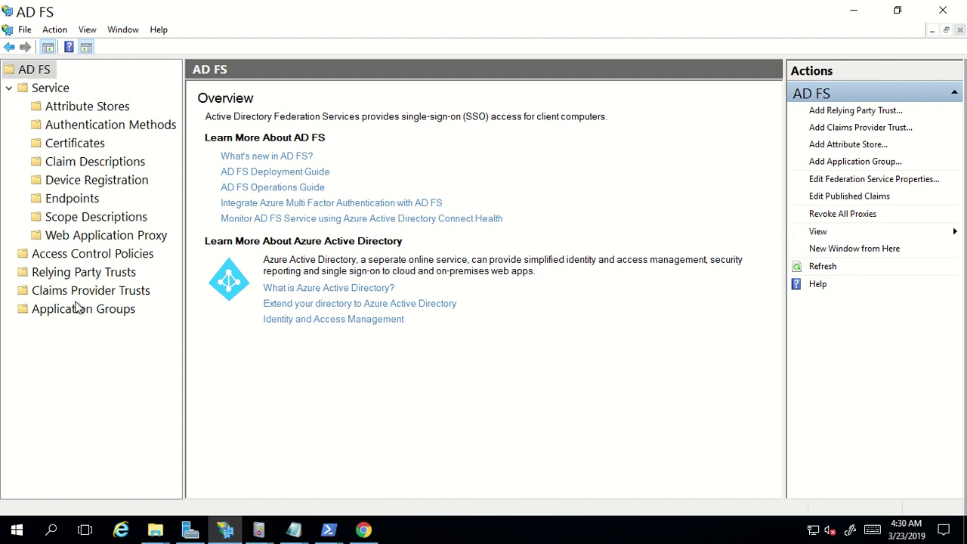
Refresh Relying Party Trusts and open ClaimsXray's Identifiers to check urn:microsoft:adfs:claimsxray
left_click(68, 272)
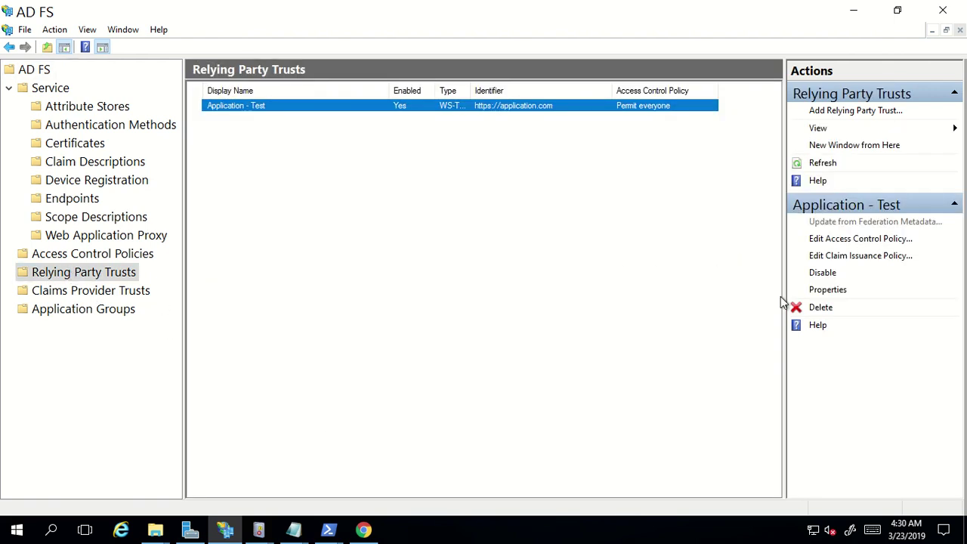
left_click(815, 164)
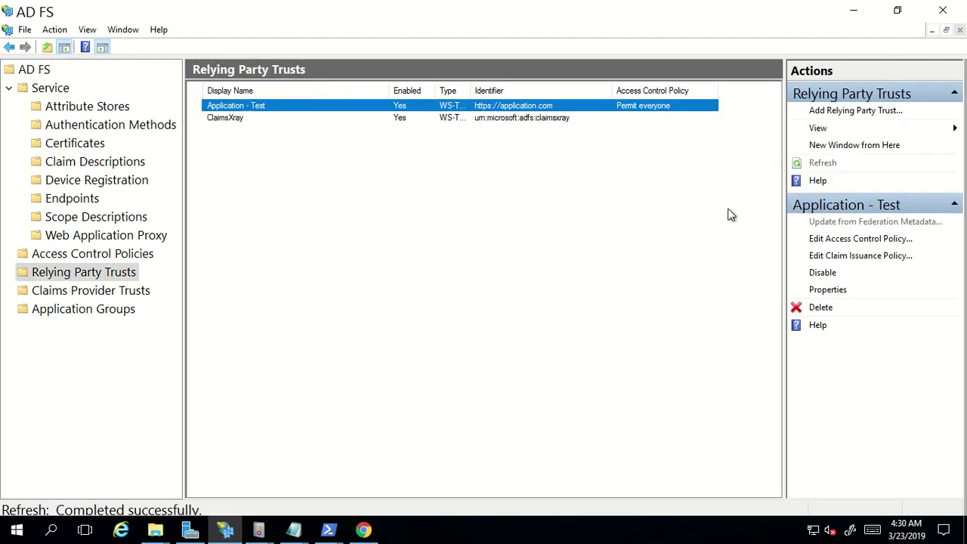
left_click(358, 324)
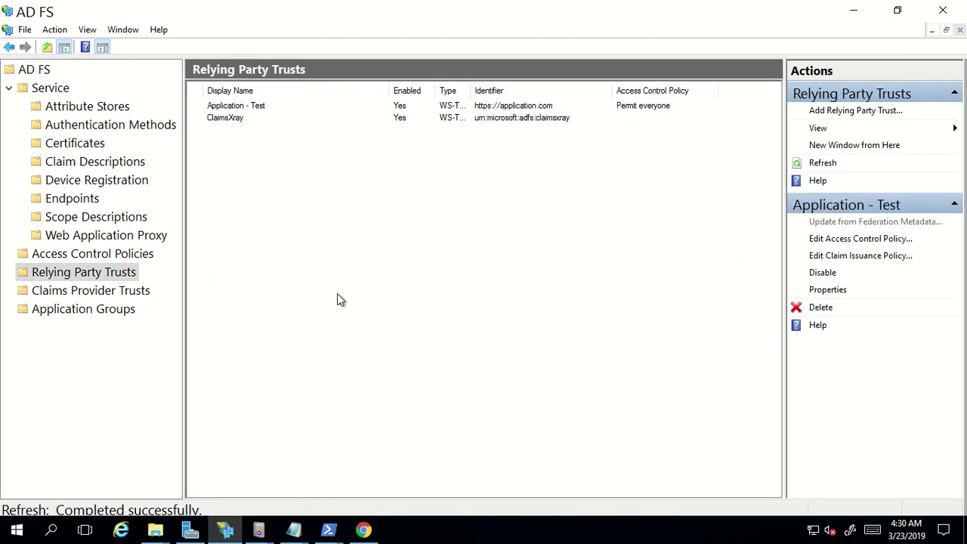
left_click(234, 123)
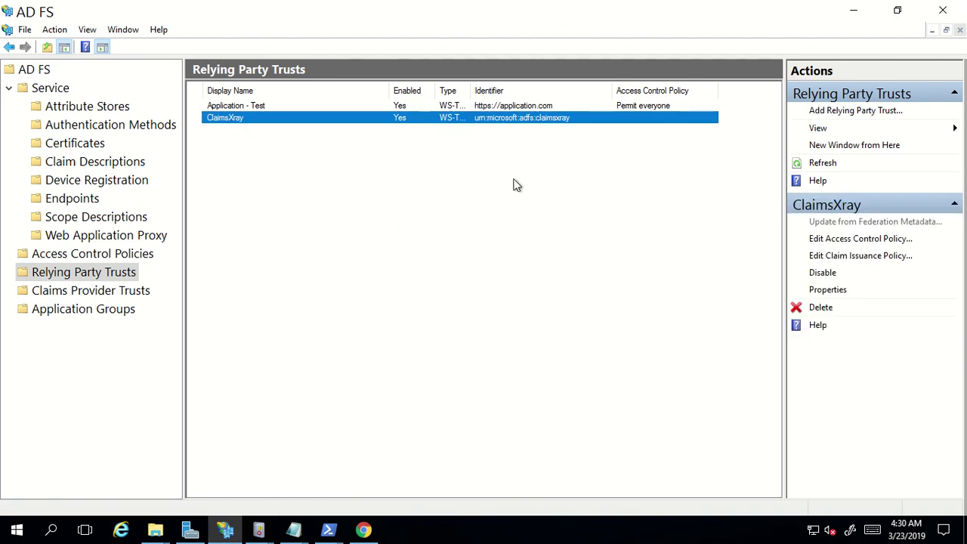
double_click(361, 119)
left_click(428, 177)
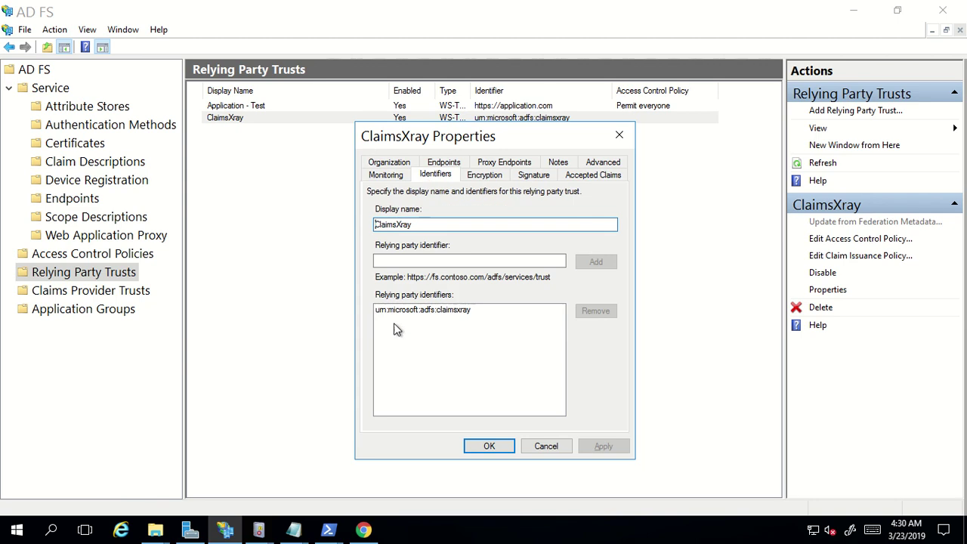
left_click(486, 310)
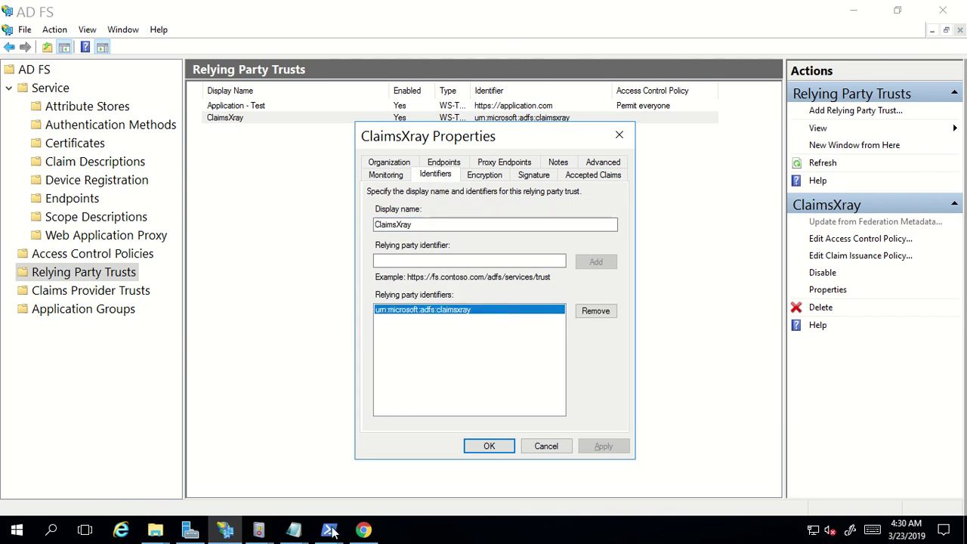
mouse_move(297, 534)
left_click(443, 485)
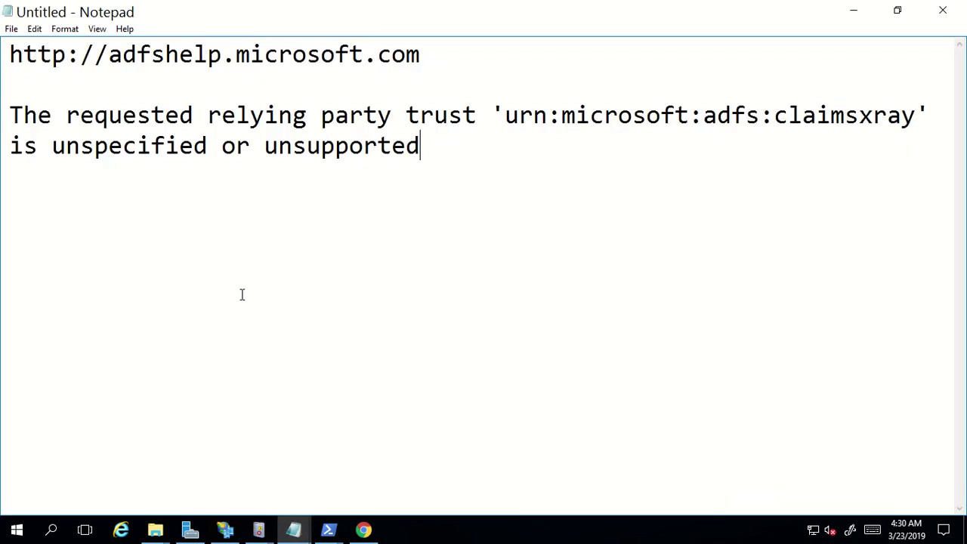
Review the noted error in Notepad, minimize it, and cancel the ClaimsXray Properties dialog
left_click(239, 310)
left_click(850, 16)
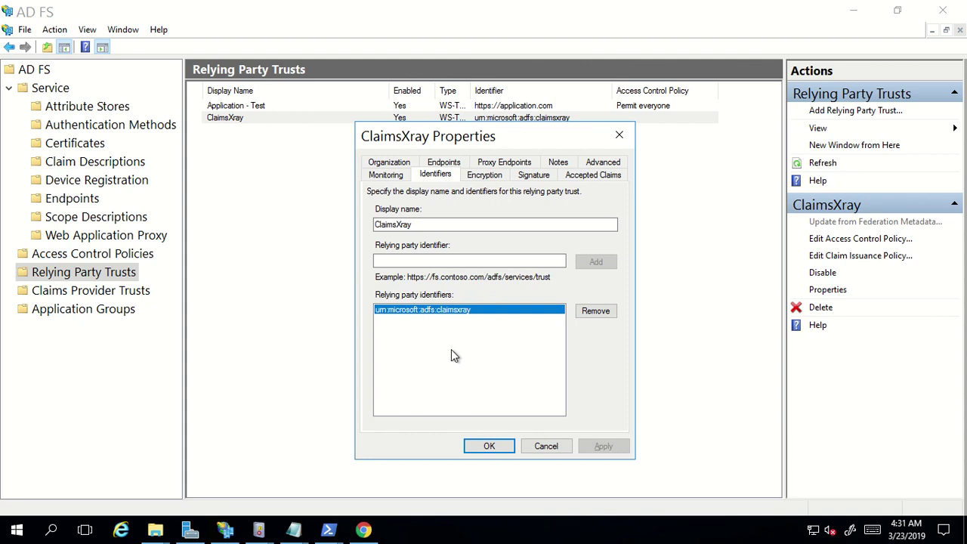
left_click(535, 446)
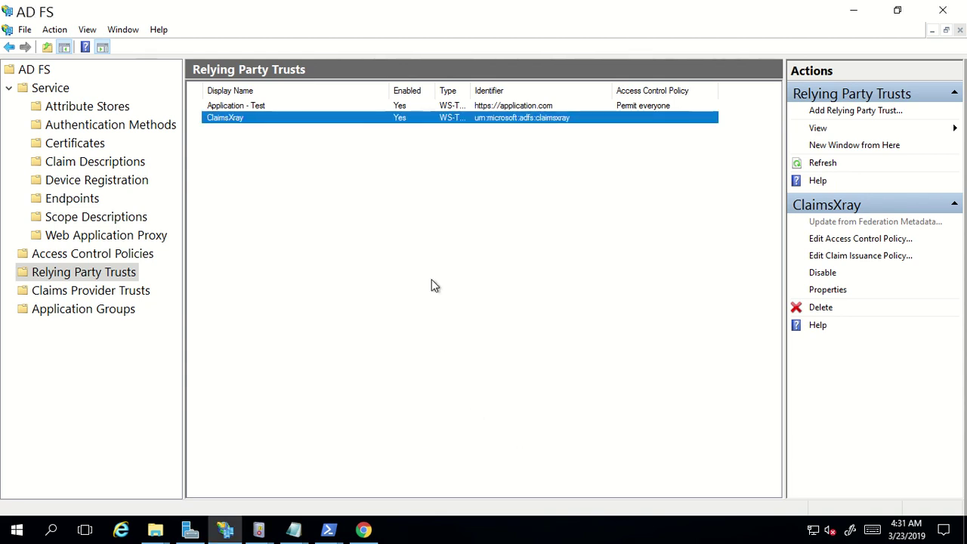
Restart Chrome and open the Claims X-Ray tool from the AD FS Help online tools
left_click(373, 534)
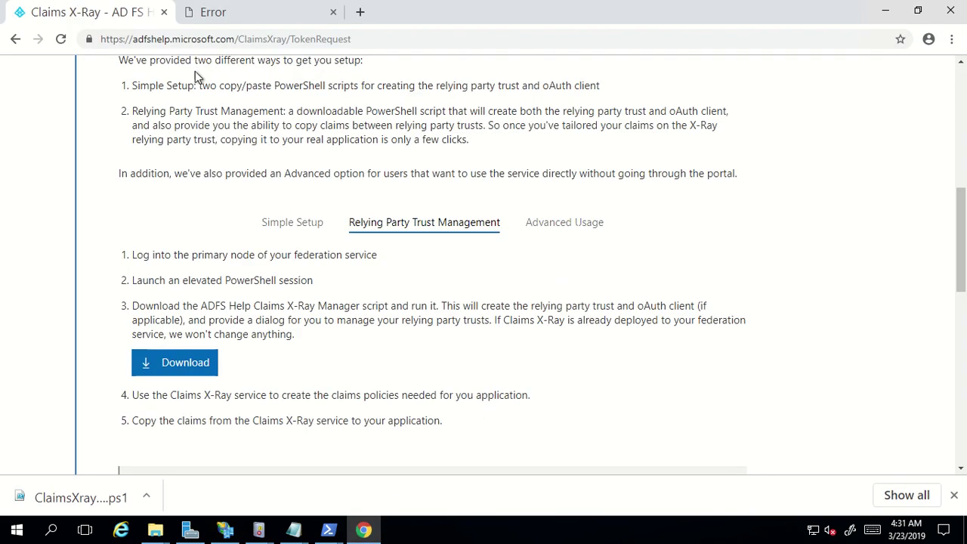
left_click(946, 12)
left_click(413, 349)
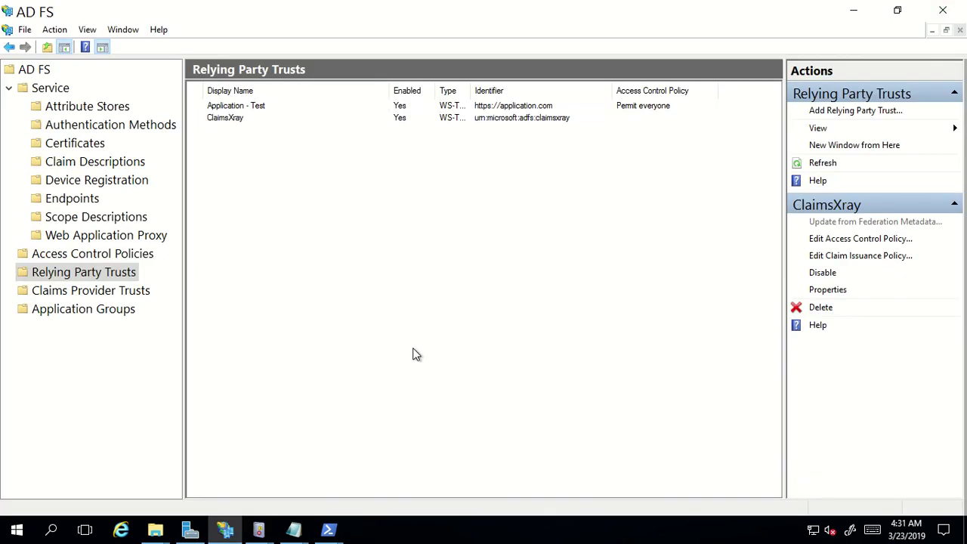
key("super+r")
type("c")
key("Return")
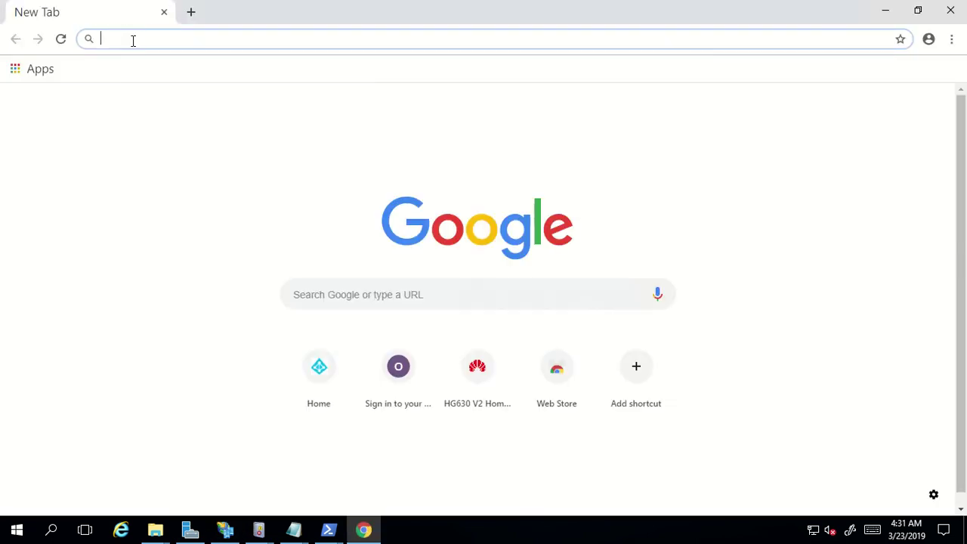
type("adfs")
key("Return")
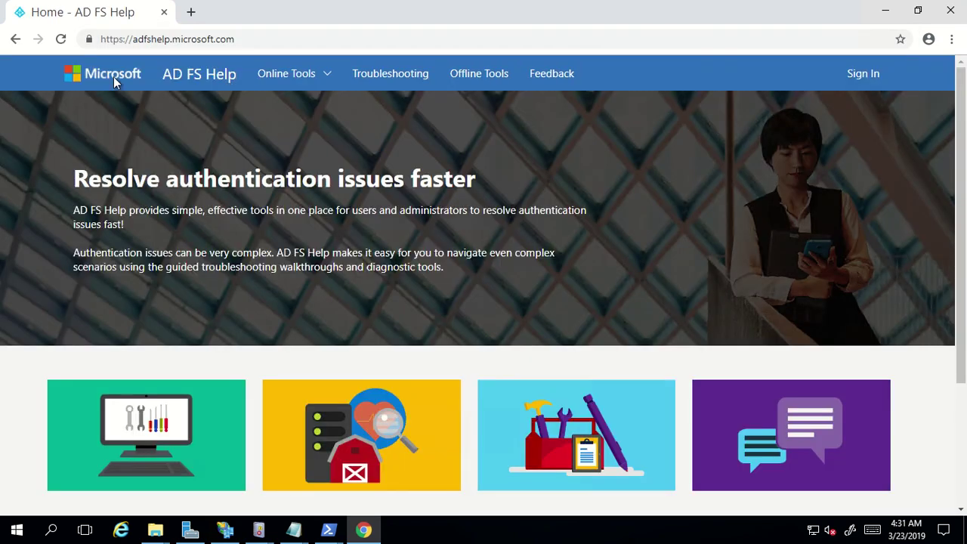
left_click(284, 78)
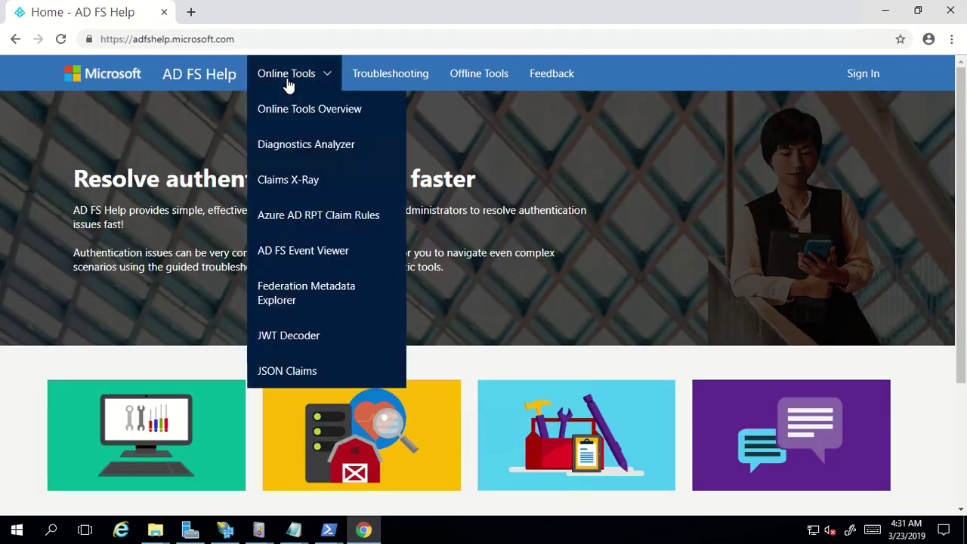
left_click(291, 189)
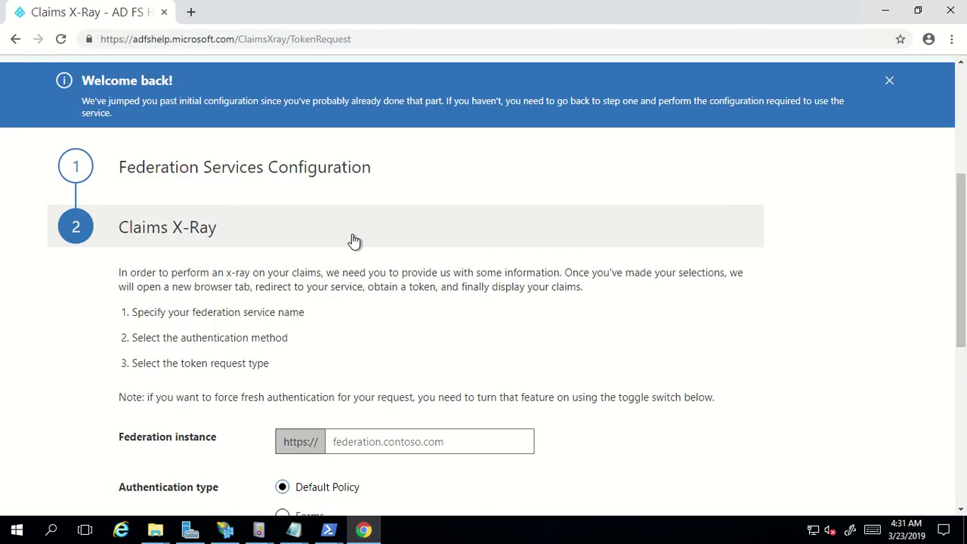
Test authentication for adfs.conceptswork.com with Forms and forced fresh authentication, then select the sign-in URL
left_click(352, 294)
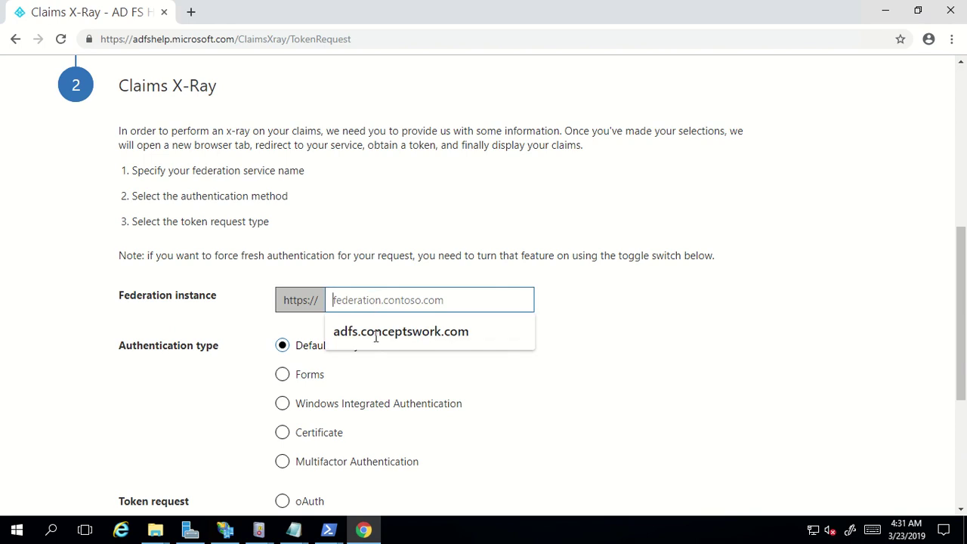
left_click(379, 337)
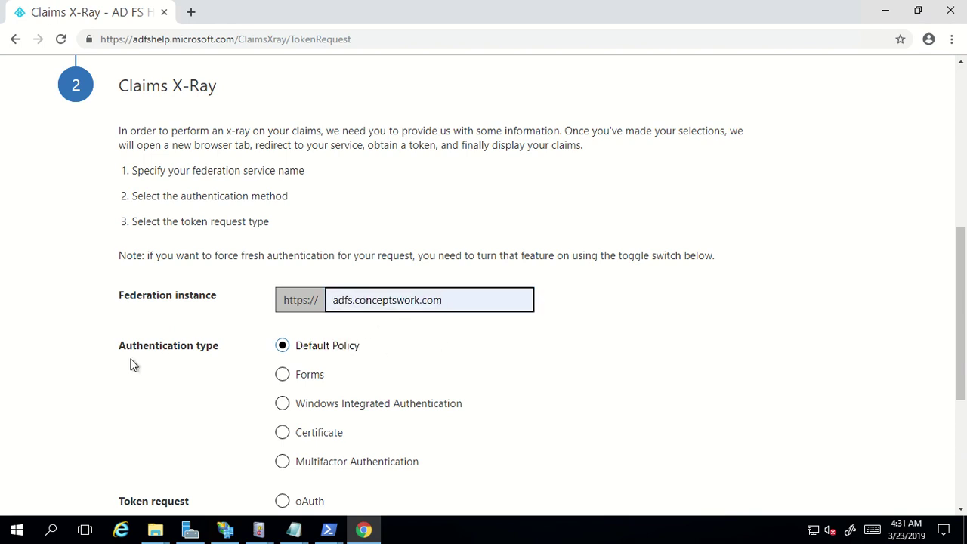
scroll(309, 363, "down", 3)
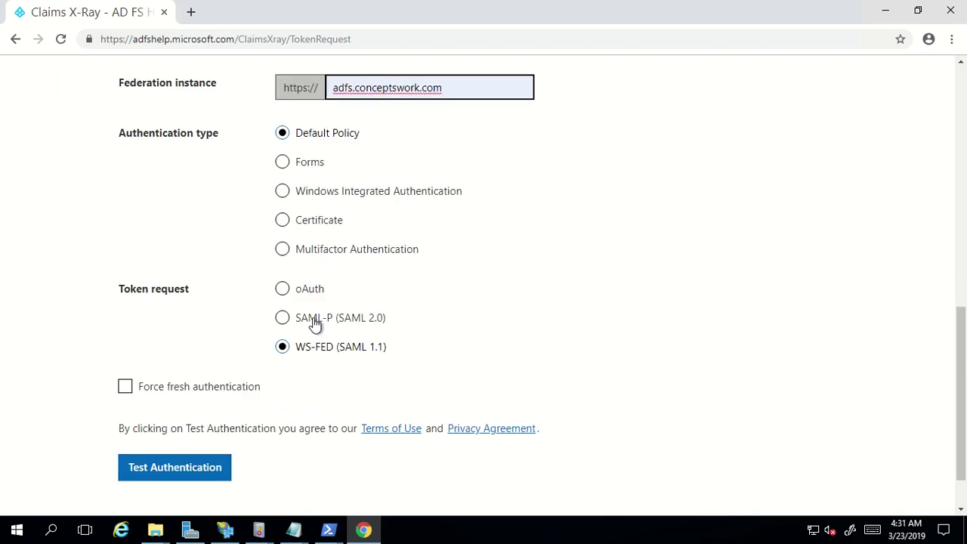
left_click(282, 163)
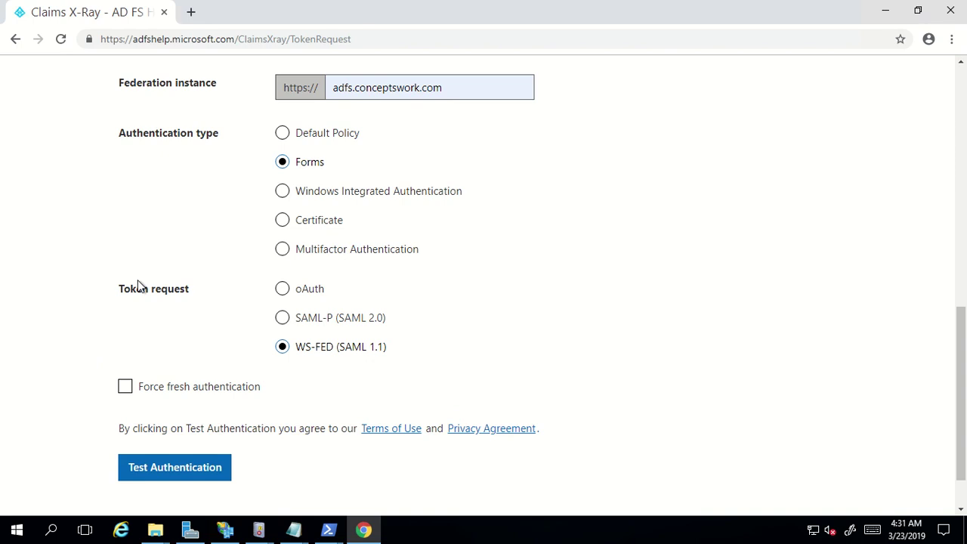
left_click(125, 389)
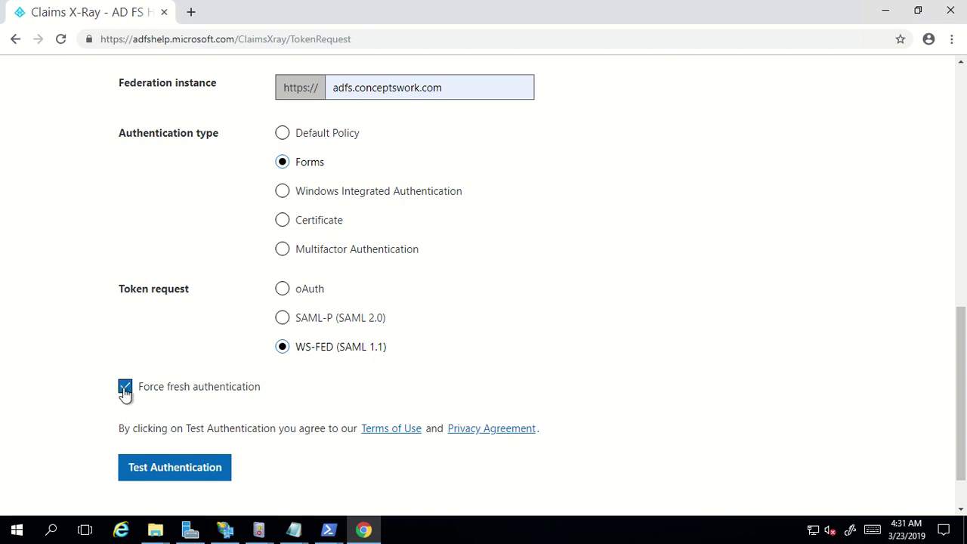
left_click(183, 471)
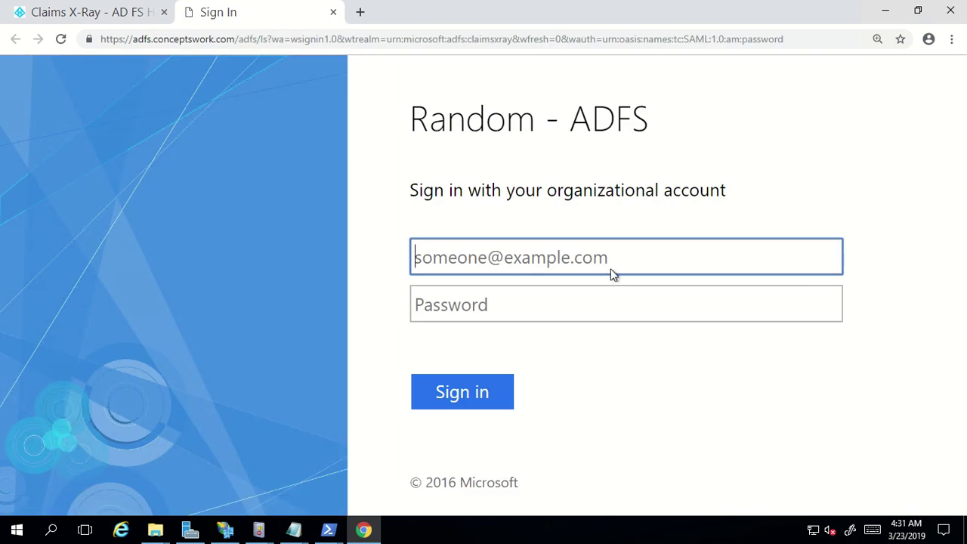
left_click(454, 37)
key("ctrl+c")
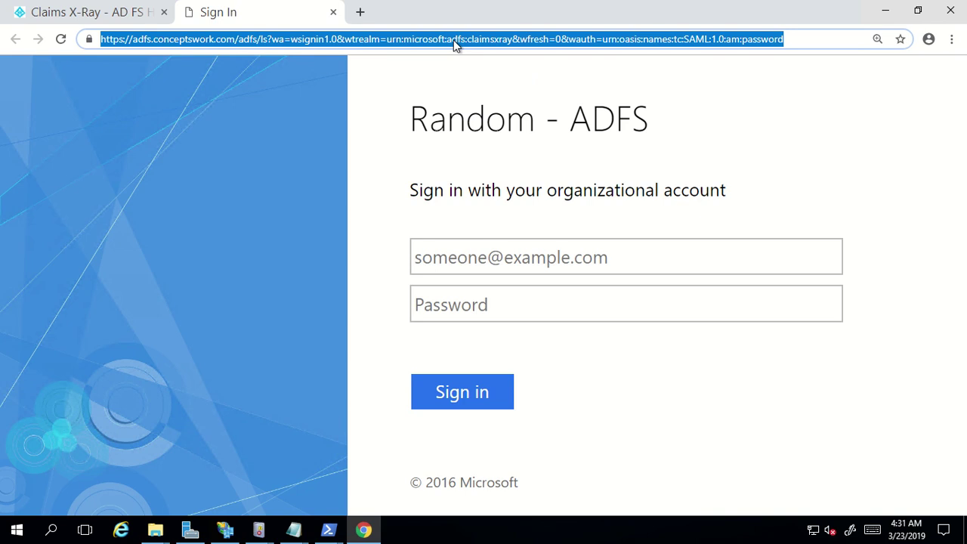
left_click(293, 529)
Paste the ADFS sign-in URL below the error message in Notepad
left_click(445, 481)
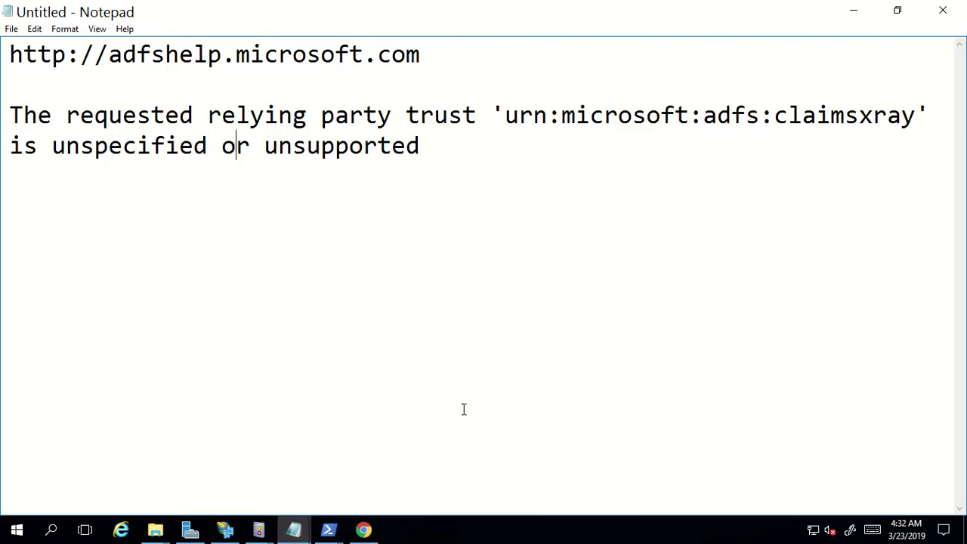
left_click(450, 169)
key("Return")
key("Return")
key("Return")
key("ctrl+v")
Put the wtrealm=urn:microsoft:adfs:claimsxray parameter on its own line, with wtrealm in quotes
left_click(438, 380)
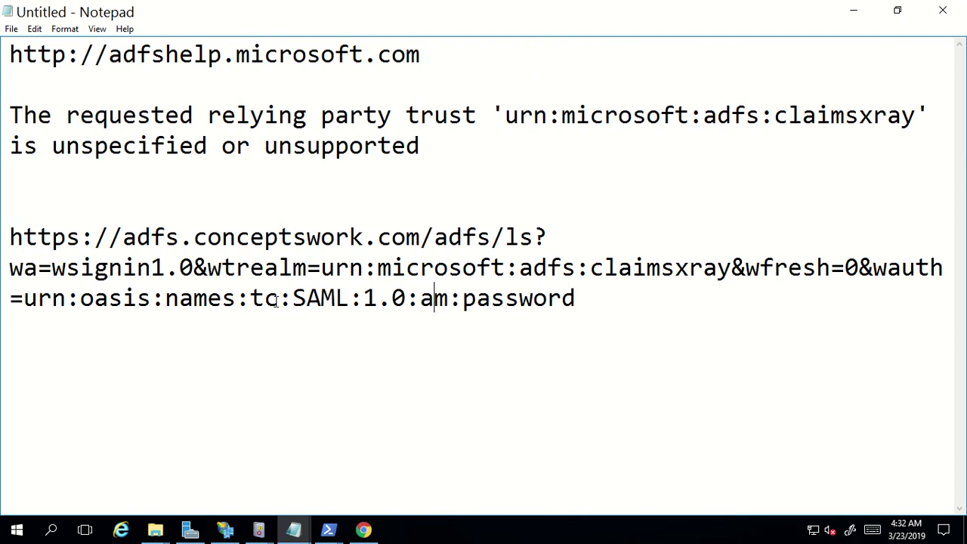
left_click_drag(208, 268, 731, 272)
key("ctrl+c")
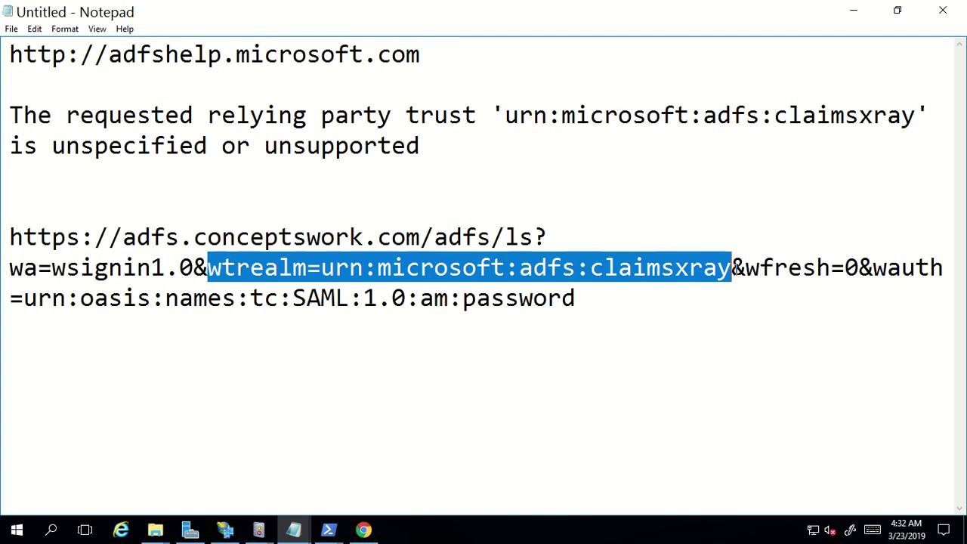
left_click(220, 403)
left_click(612, 303)
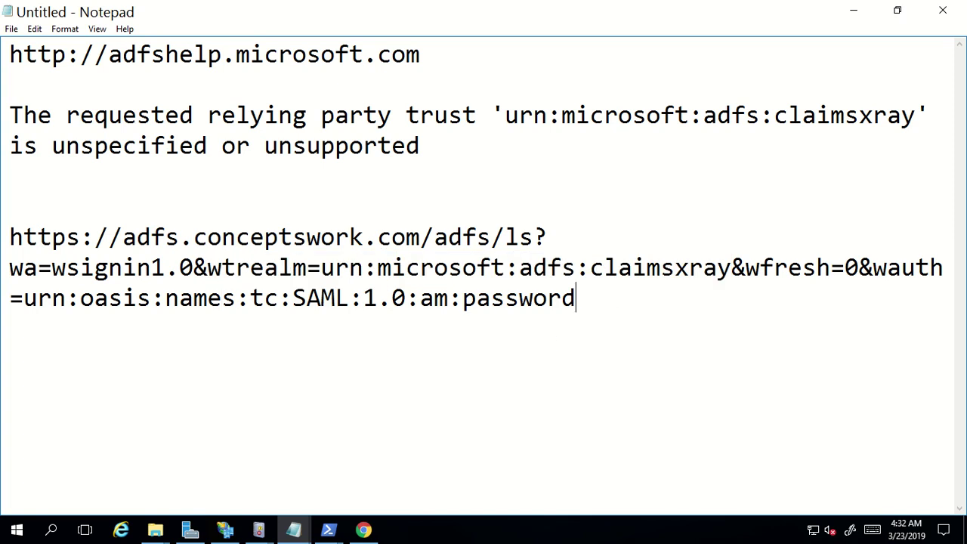
key("Return")
key("Return")
key("Return")
key("Return")
key("ctrl+v")
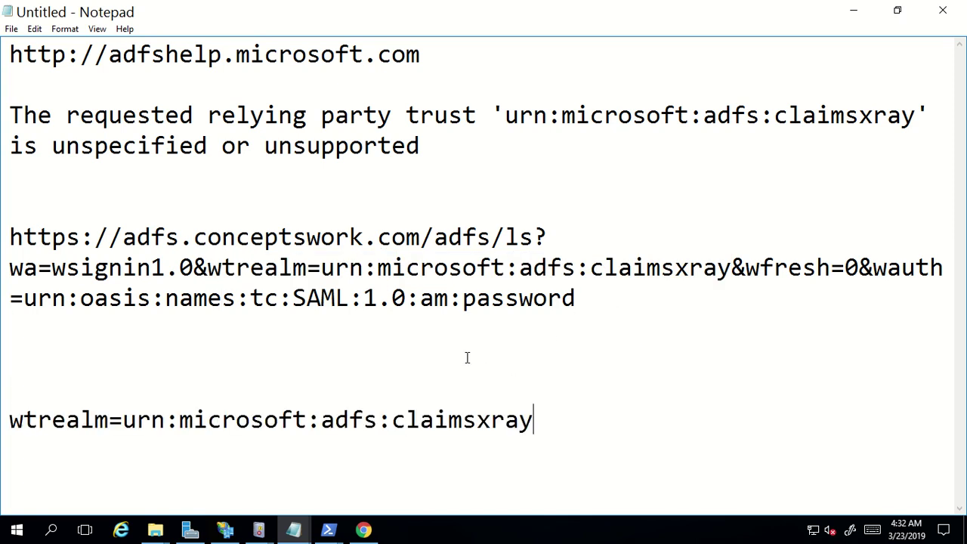
left_click(122, 419)
left_click_drag(10, 419, 671, 409)
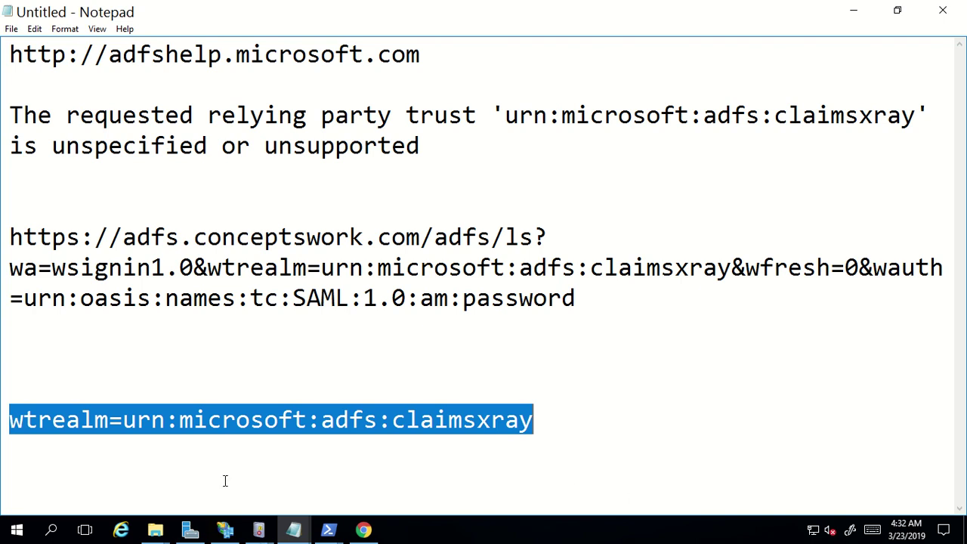
left_click(133, 421)
left_click(110, 420)
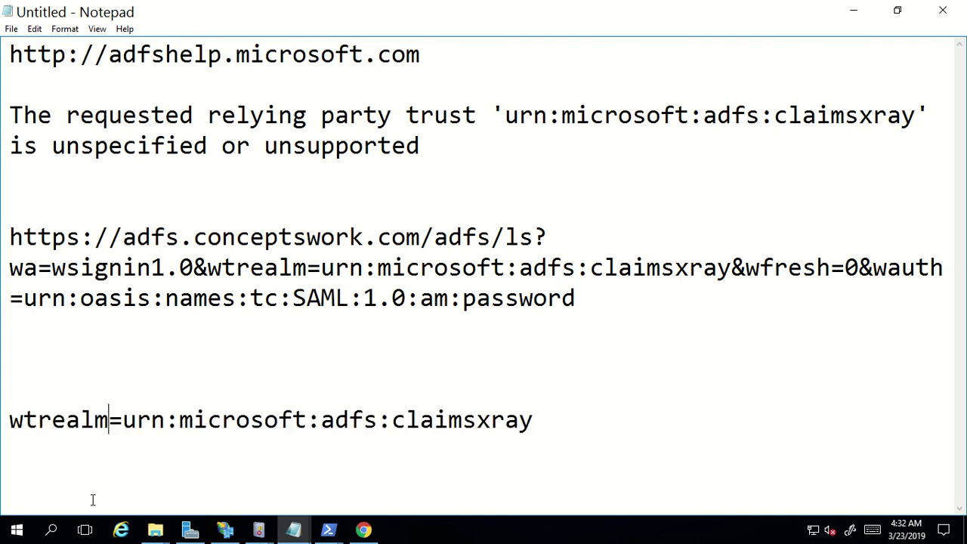
type("\"")
left_click(12, 421)
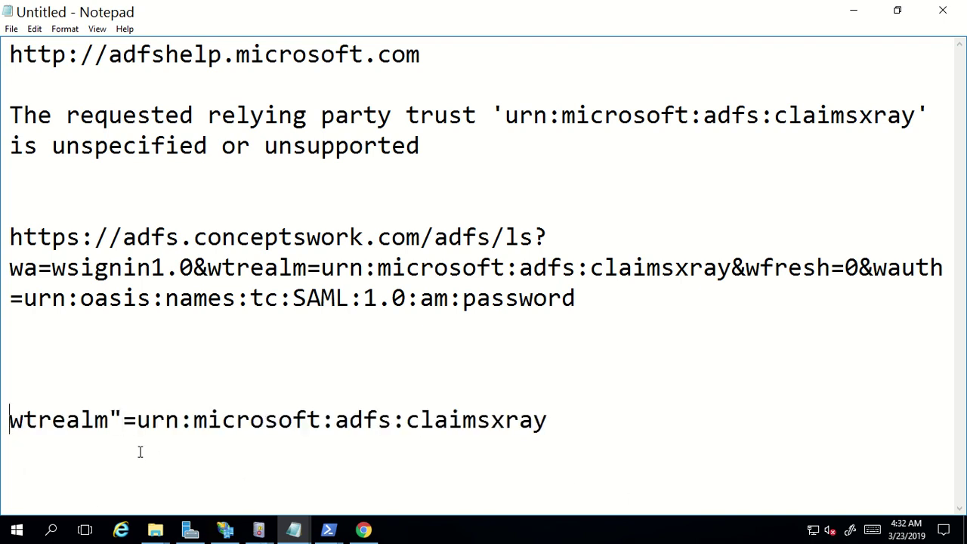
type("\"")
left_click(378, 446)
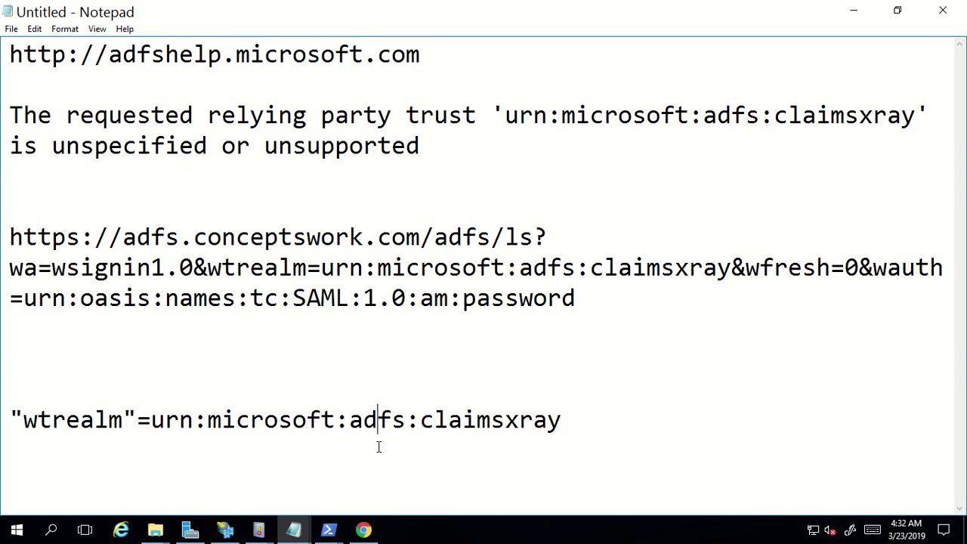
Sign in on the ADFS page with the organizational account's e-mail and password
key("alt+Tab")
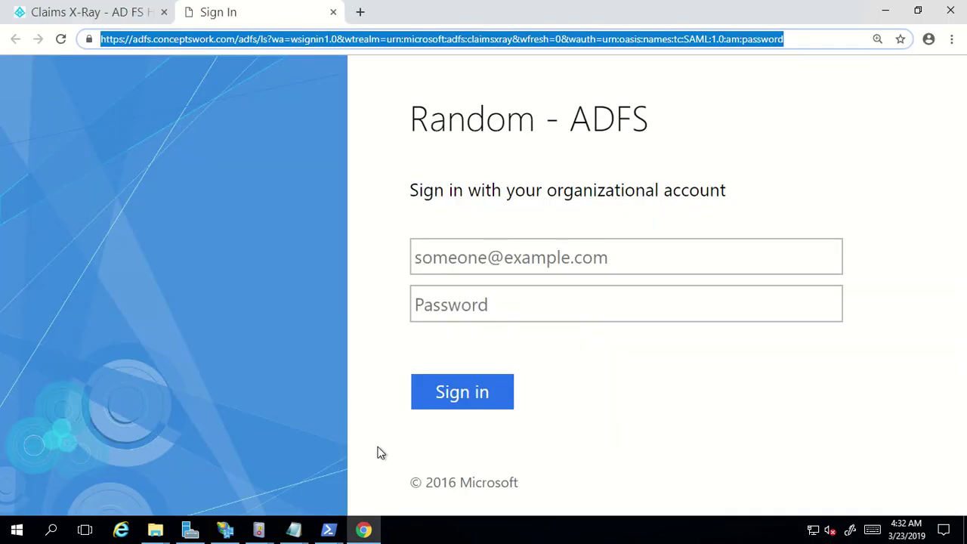
left_click(451, 251)
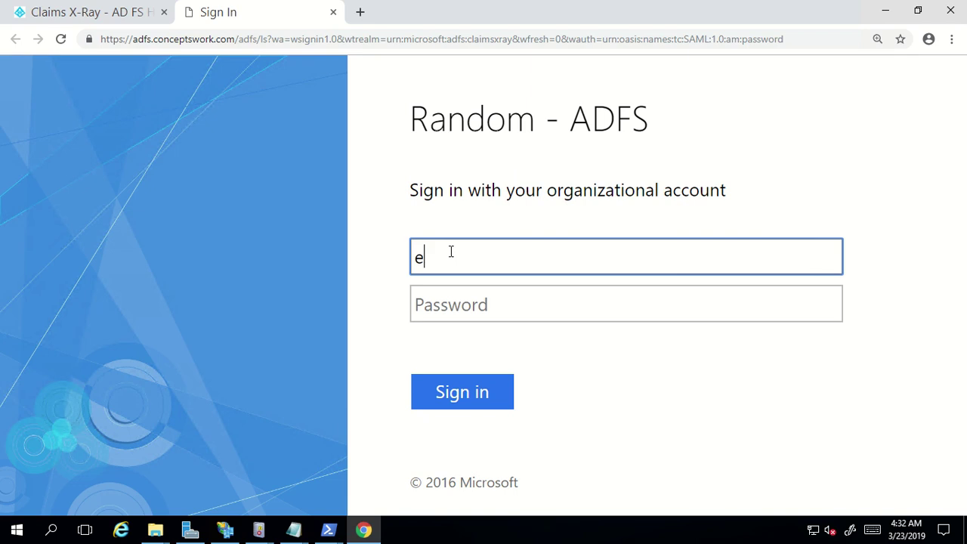
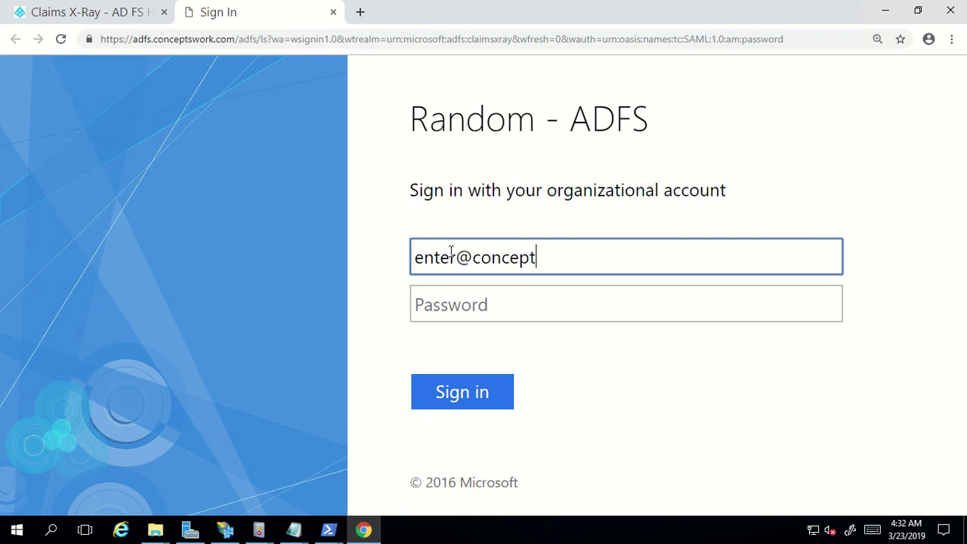
key("Tab")
type("****")
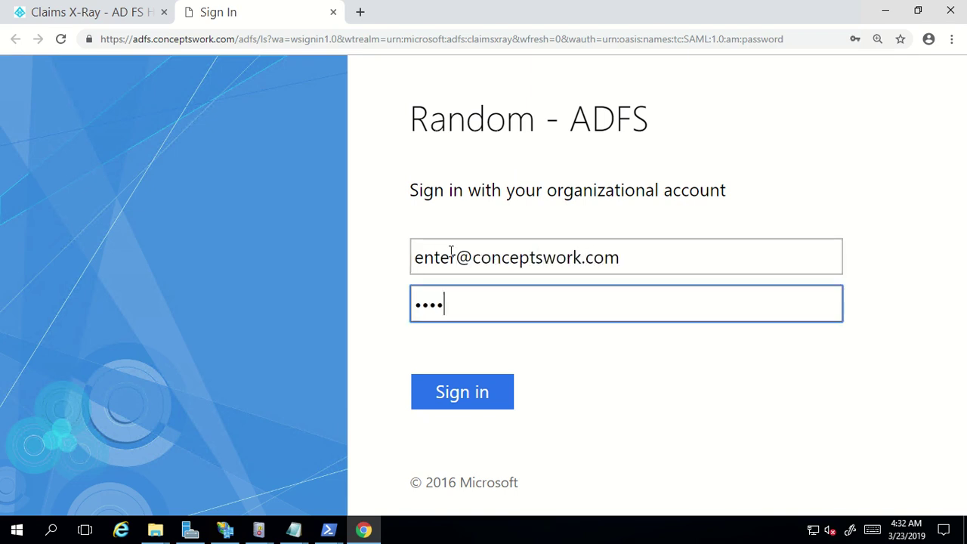
type("***")
key("Return")
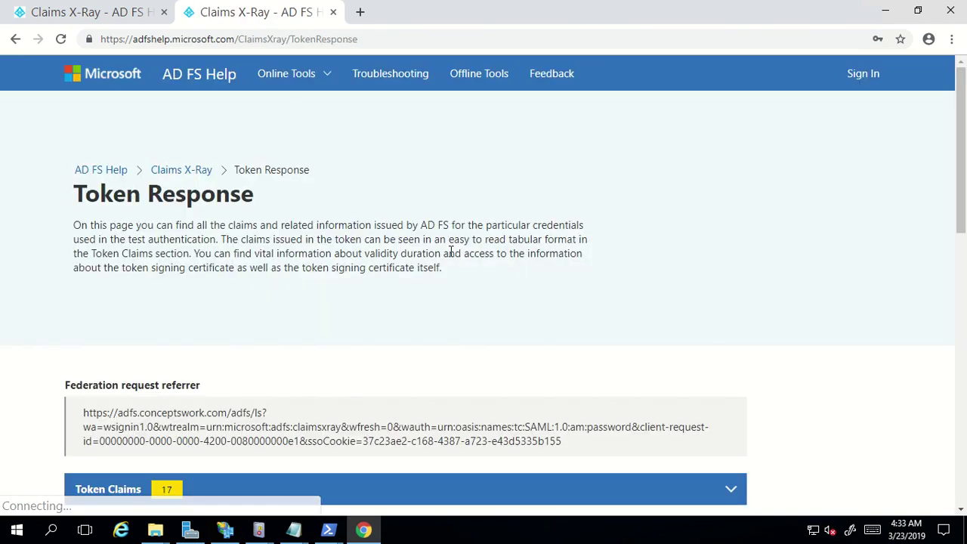
Scroll through the Token Claims table listing the 17 issued claims
scroll(275, 280, "down", 4)
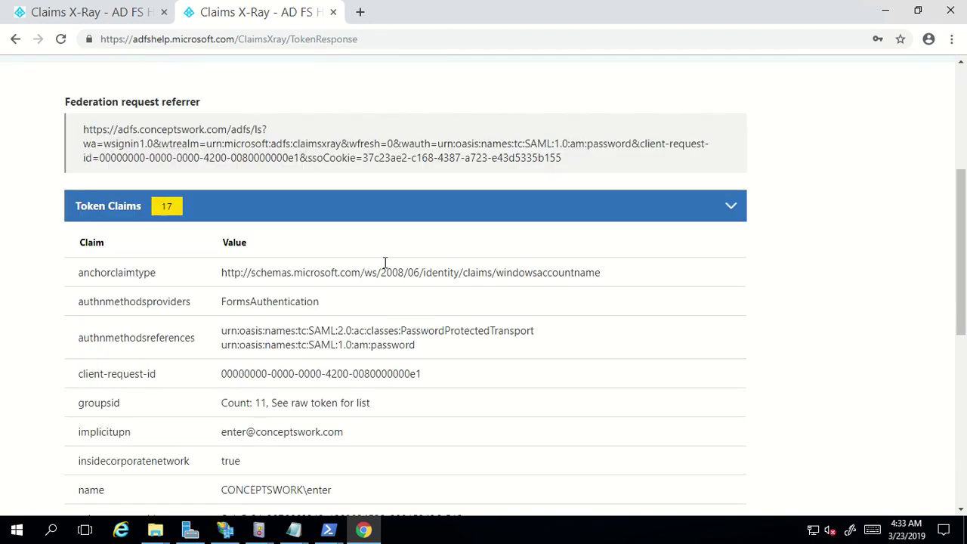
scroll(384, 263, "down", 5)
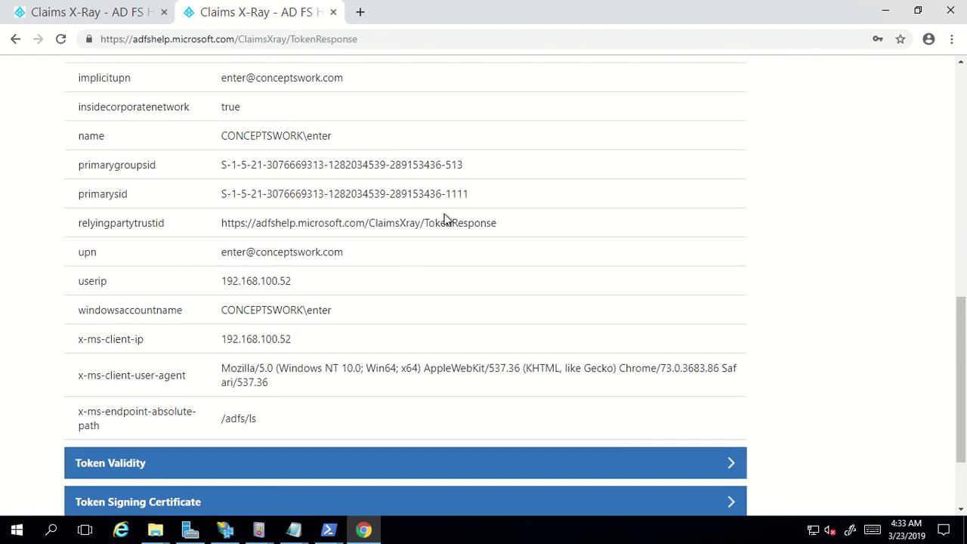
scroll(423, 382, "up", 4)
scroll(431, 310, "down", 2)
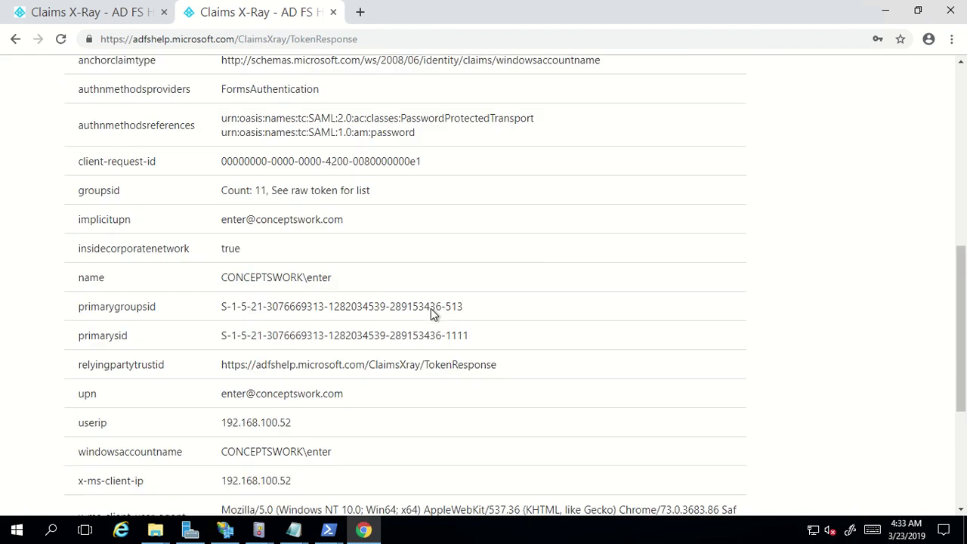
scroll(433, 313, "down", 1)
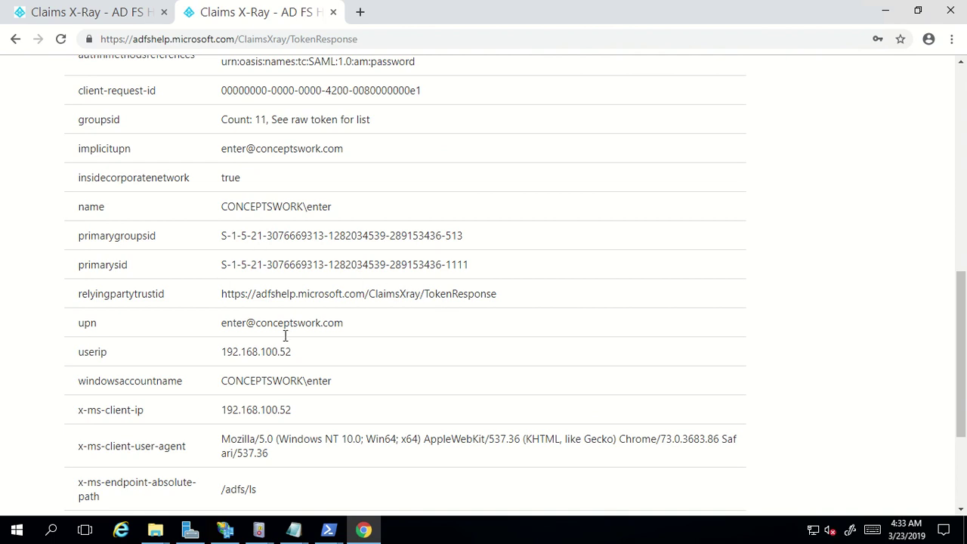
scroll(370, 332, "down", 1)
scroll(368, 326, "up", 5)
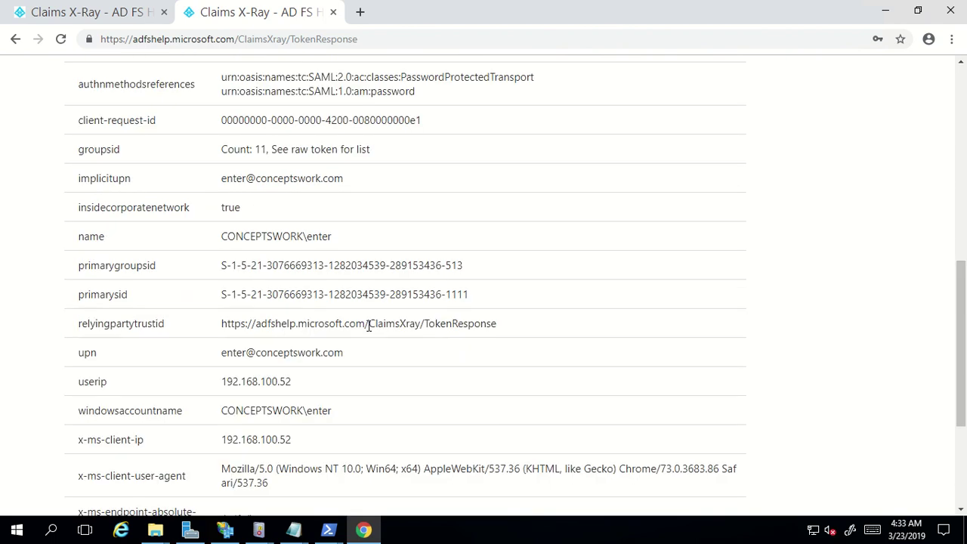
scroll(369, 326, "down", 2)
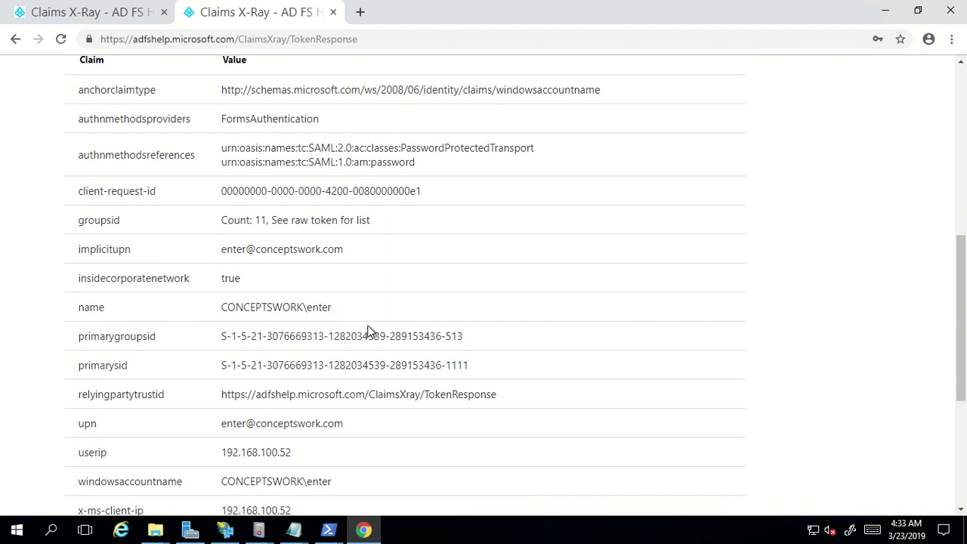
Open the claim issuance policy of the ClaimsXray relying party trust
left_click(226, 530)
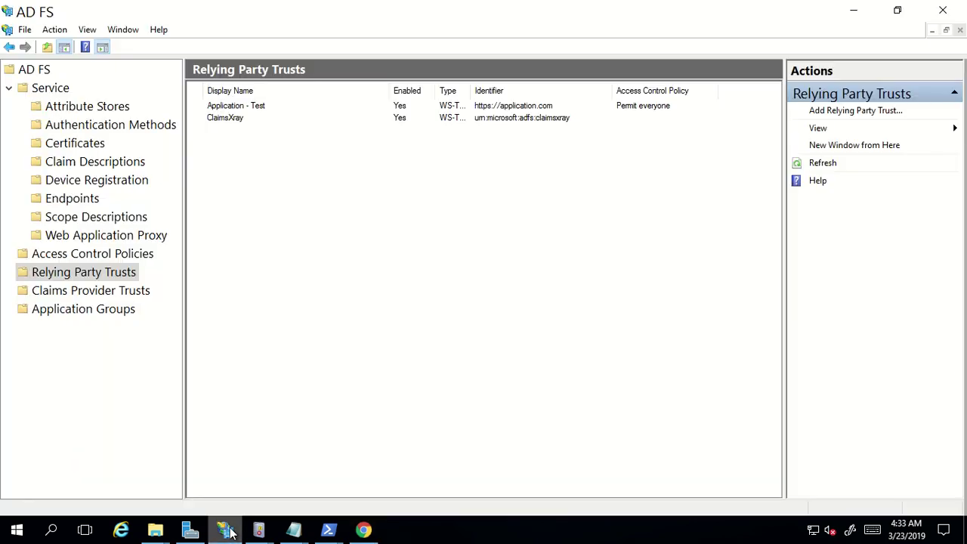
left_click(441, 120)
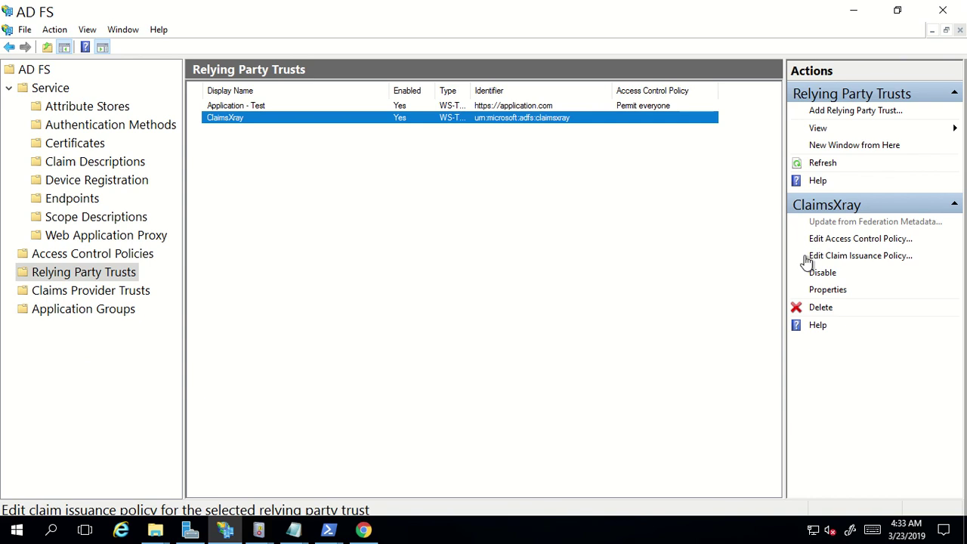
left_click(812, 257)
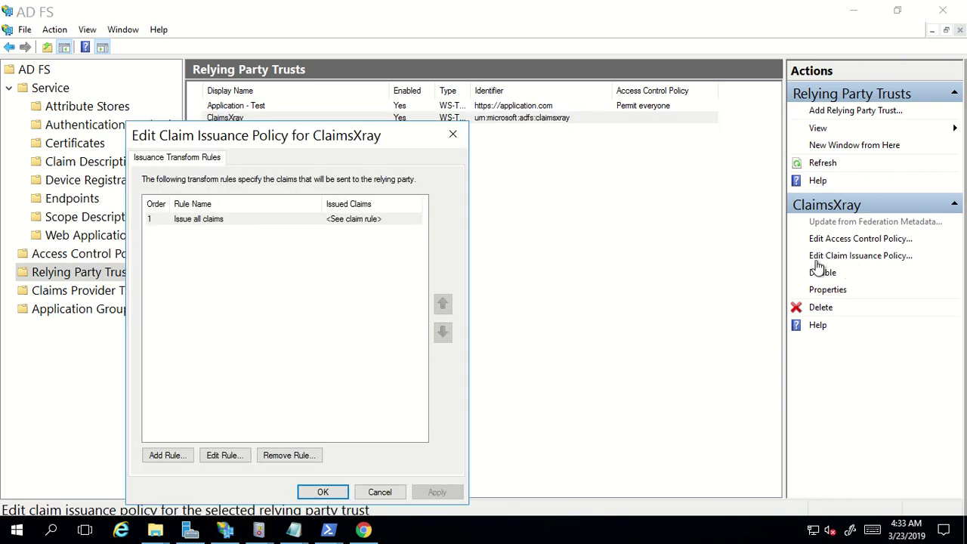
Review the Issue all claims rule (x:[] => issue(claim = x);) and close the policy unchanged
left_click(245, 220)
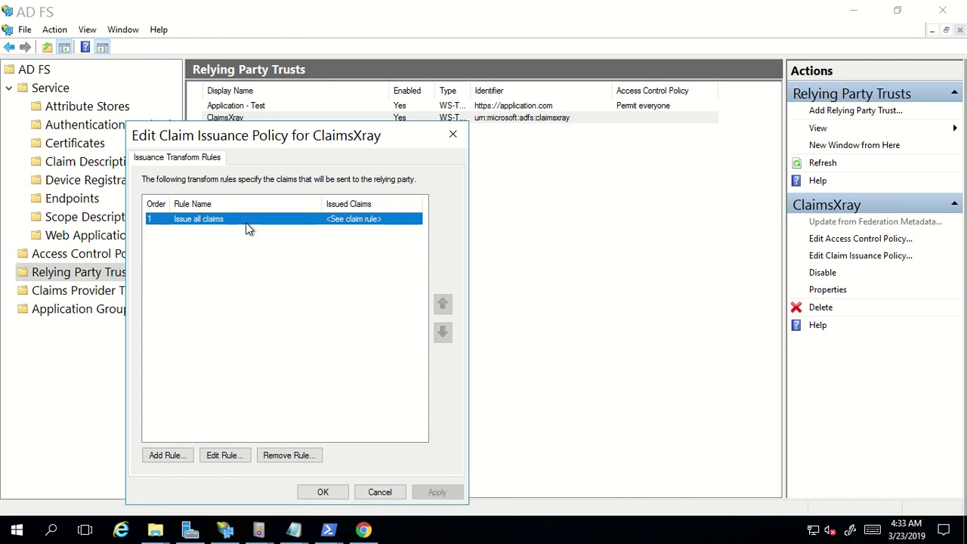
left_click(224, 455)
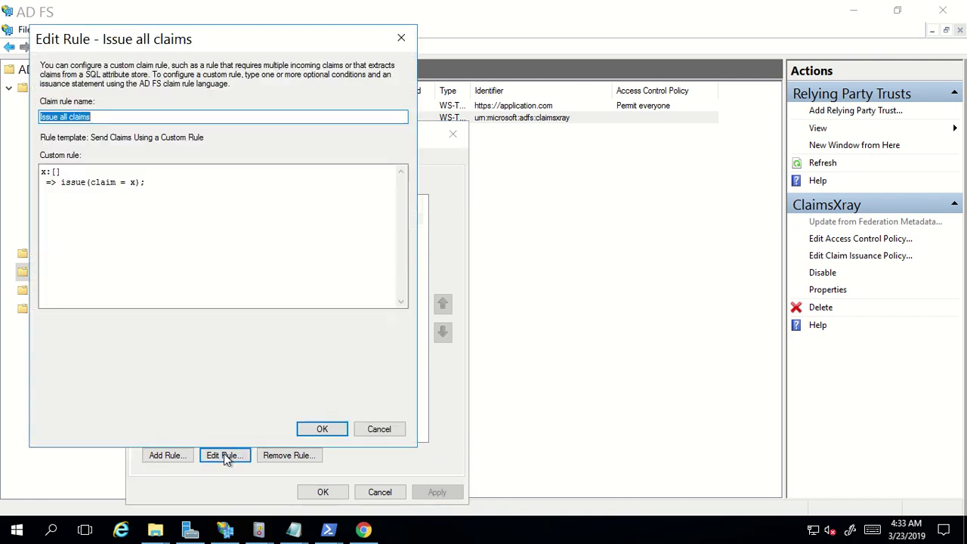
left_click(377, 429)
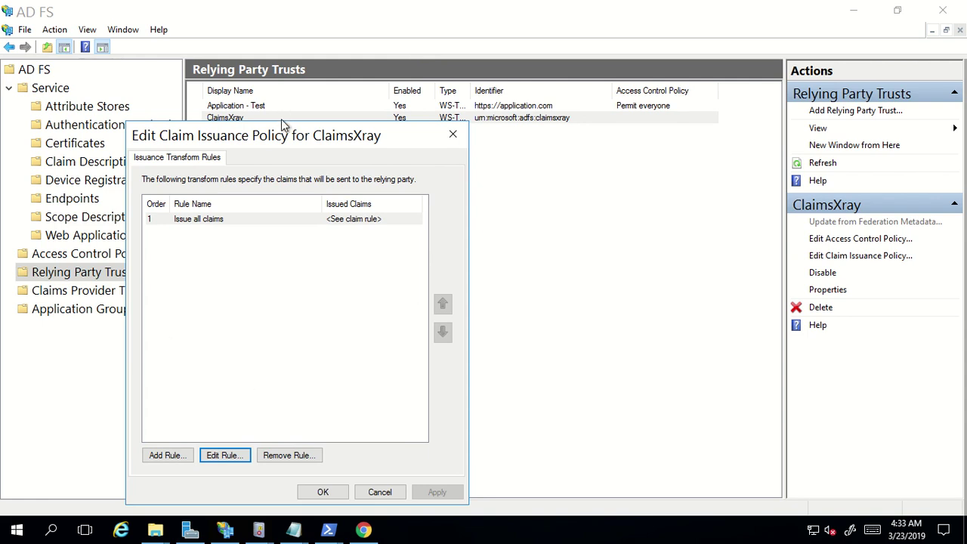
left_click_drag(281, 139, 338, 79)
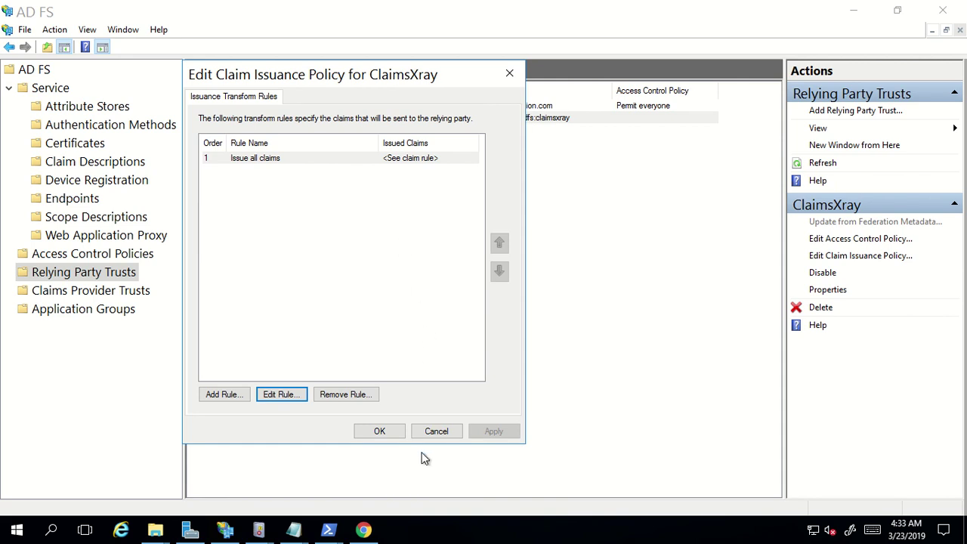
left_click(432, 432)
key("alt+Tab")
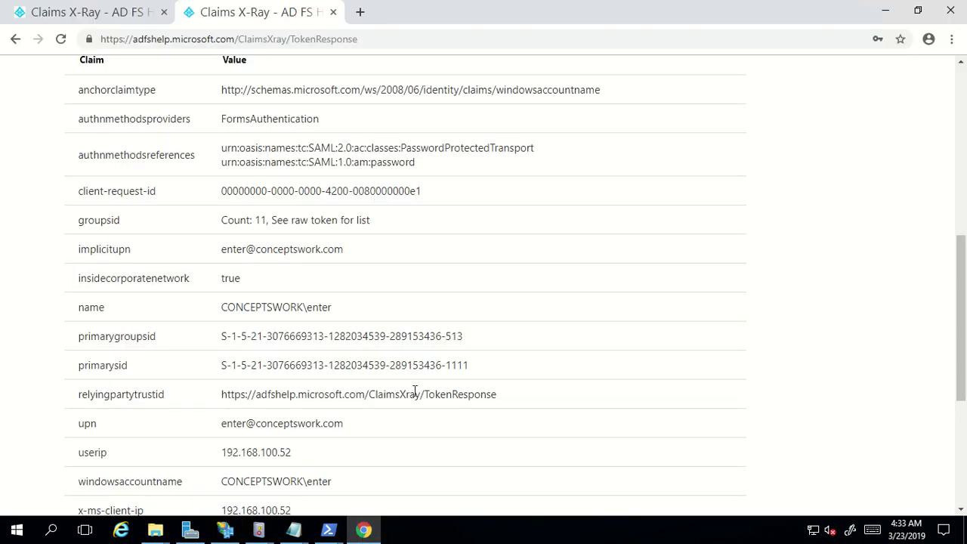
scroll(468, 282, "up", 6)
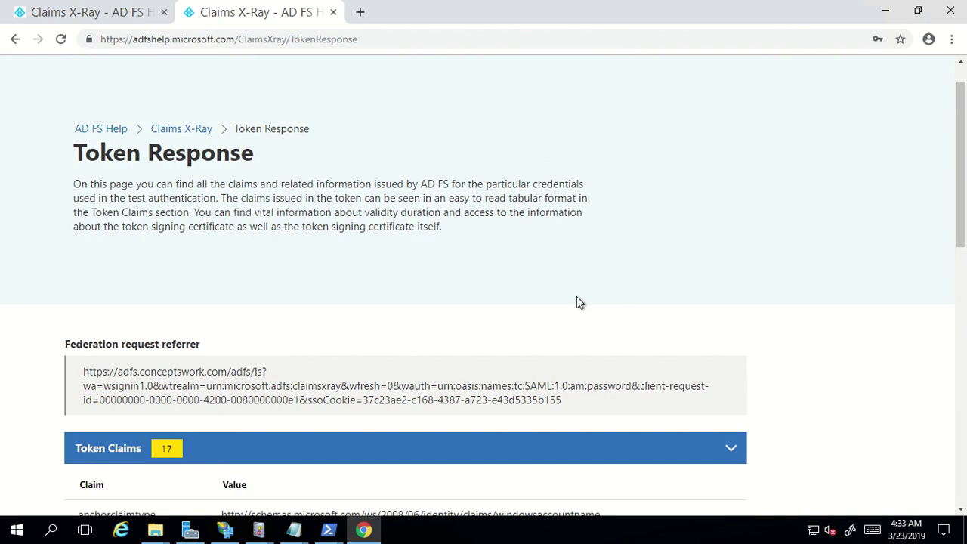
scroll(576, 302, "down", 6)
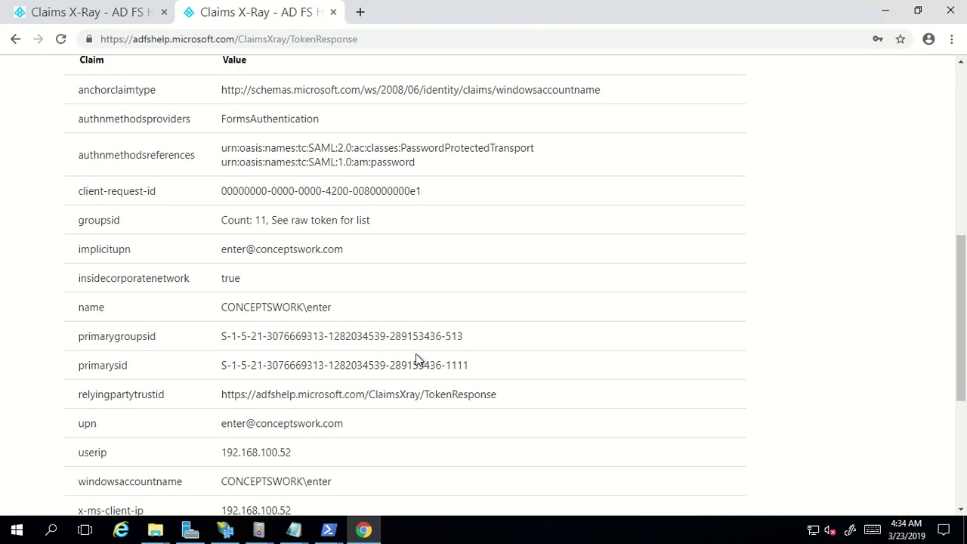
Show the Claim Descriptions list in the AD FS Management console
left_click(225, 529)
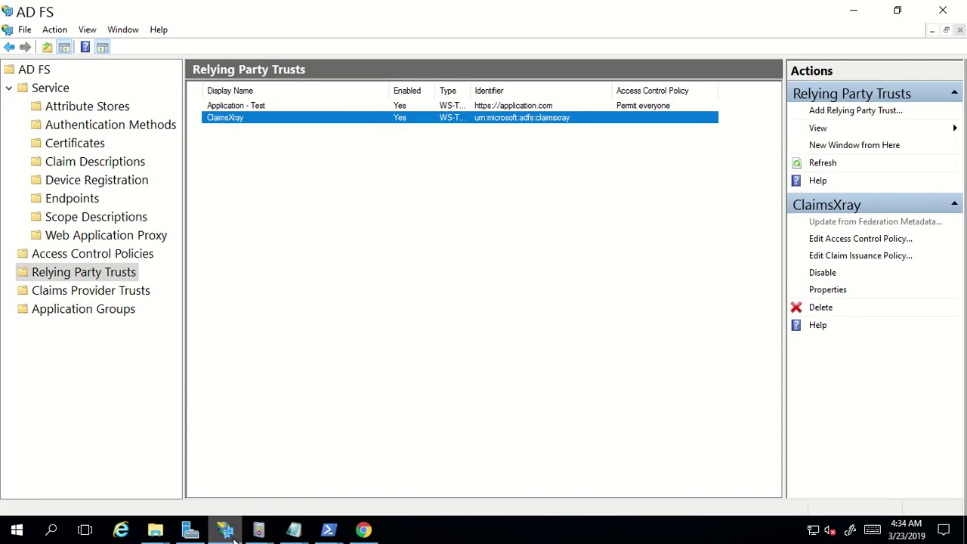
left_click(480, 343)
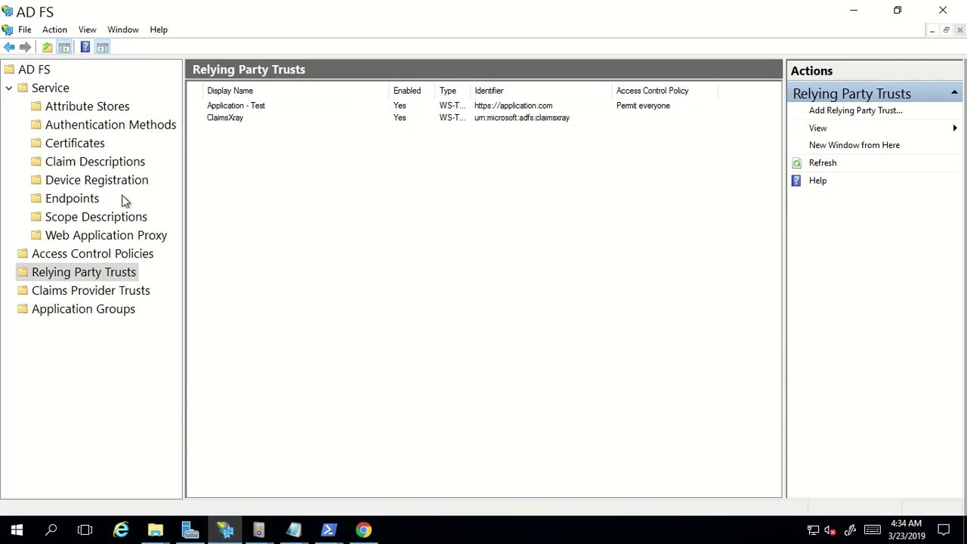
left_click(87, 162)
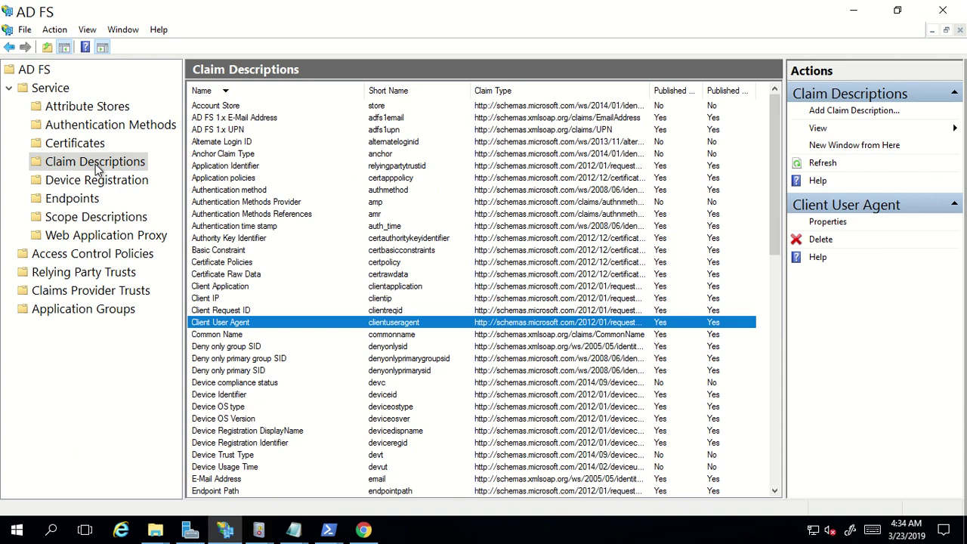
Browse the Authentication Methods Provider, Device compliance status and Device Trust Type claims
left_click(306, 205)
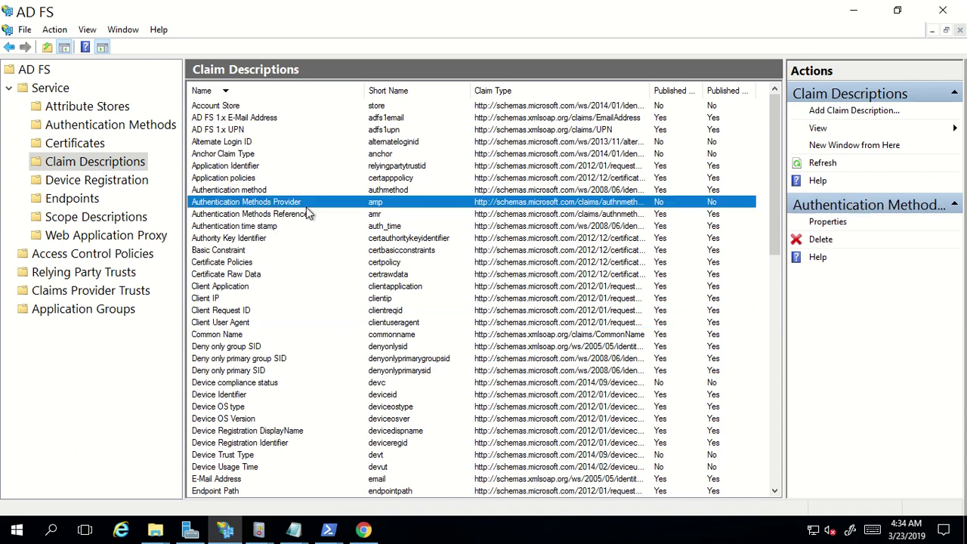
scroll(266, 194, "down", 2)
scroll(282, 237, "down", 14)
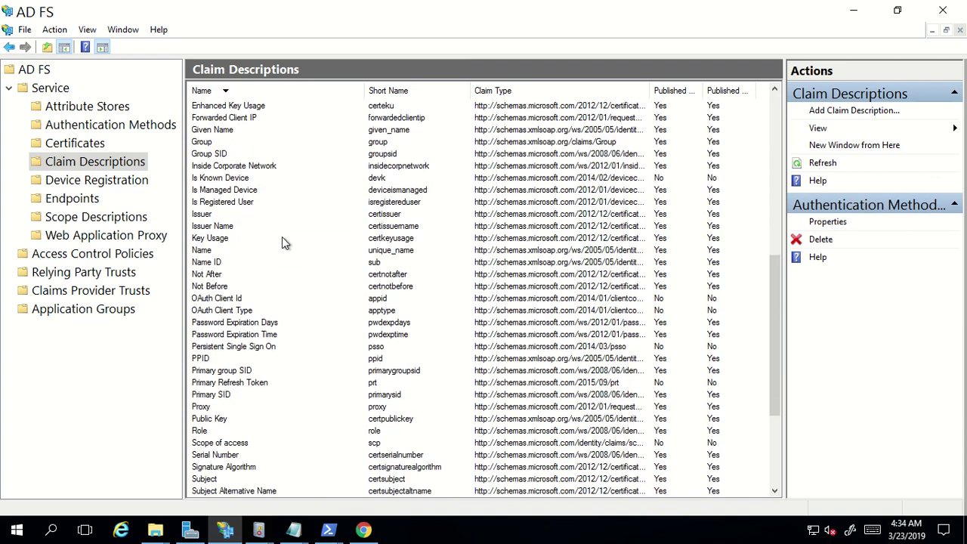
scroll(286, 314, "up", 16)
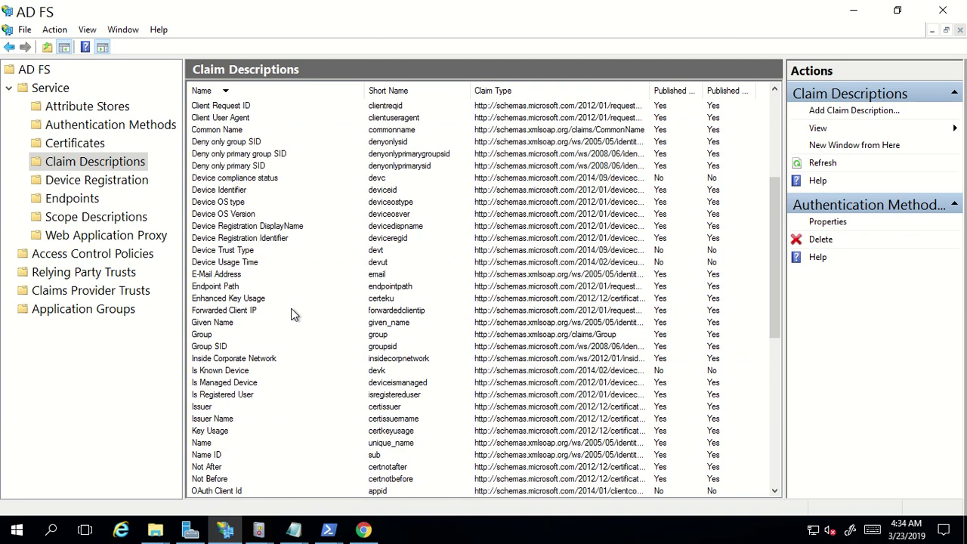
scroll(294, 314, "up", 1)
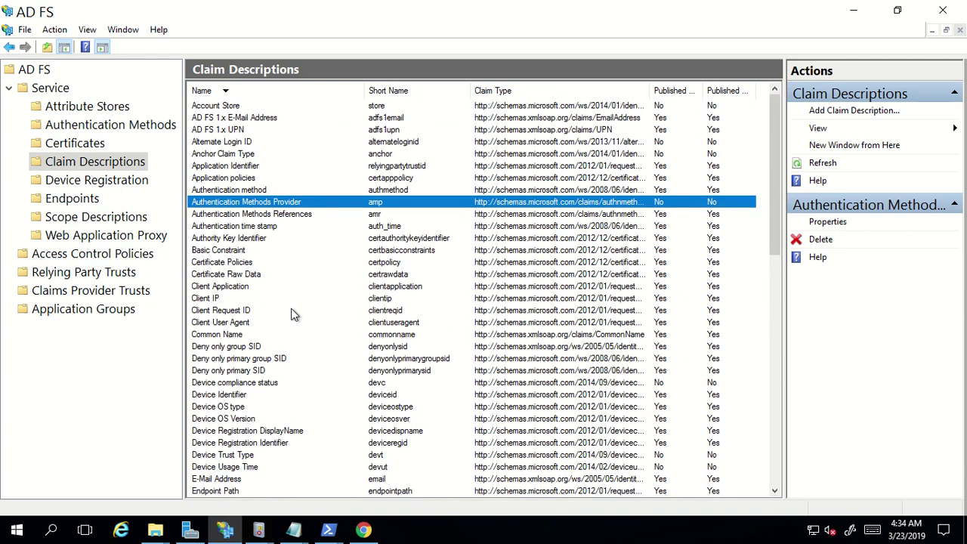
scroll(293, 313, "down", 3)
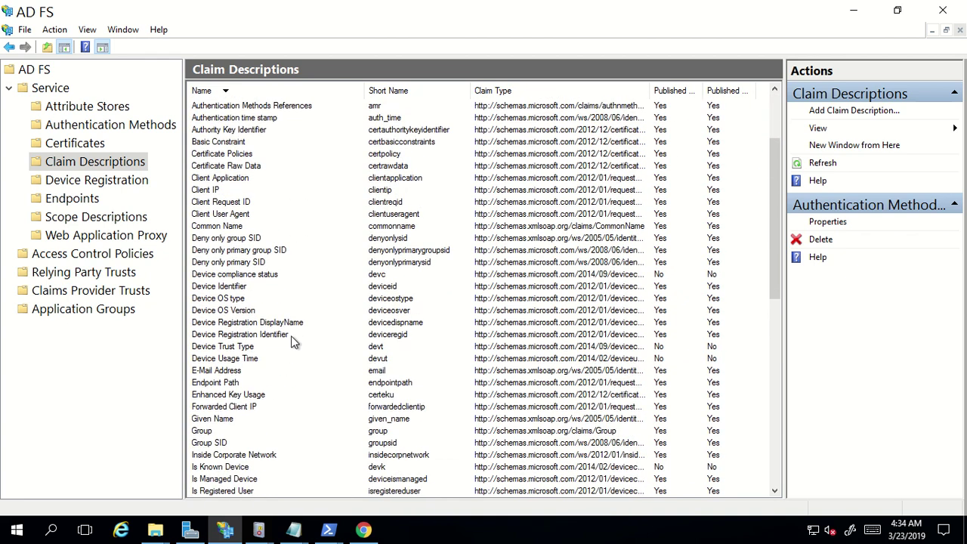
left_click(229, 274)
key("Down")
key("Down")
key("Down")
key("Down")
key("Down")
key("Down")
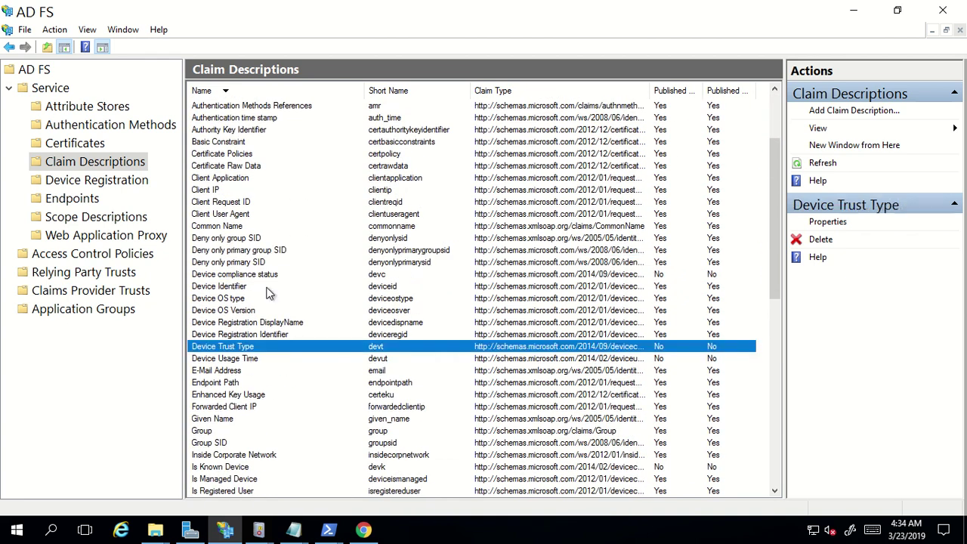
scroll(269, 295, "up", 2)
scroll(266, 317, "down", 3)
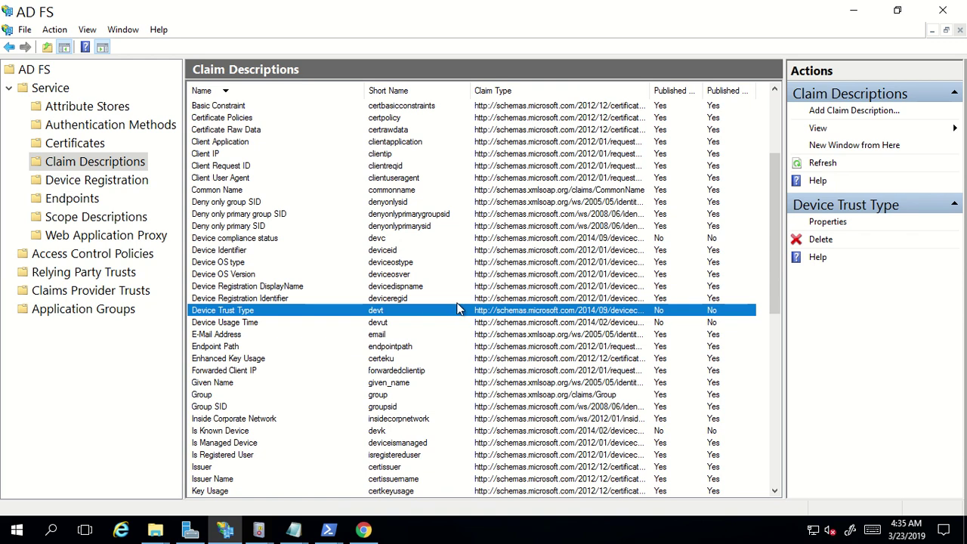
scroll(458, 310, "up", 4)
Check the Alternate Login ID, Client IP and Device Identifier claims and autosize the Claim Type column
left_click(246, 142)
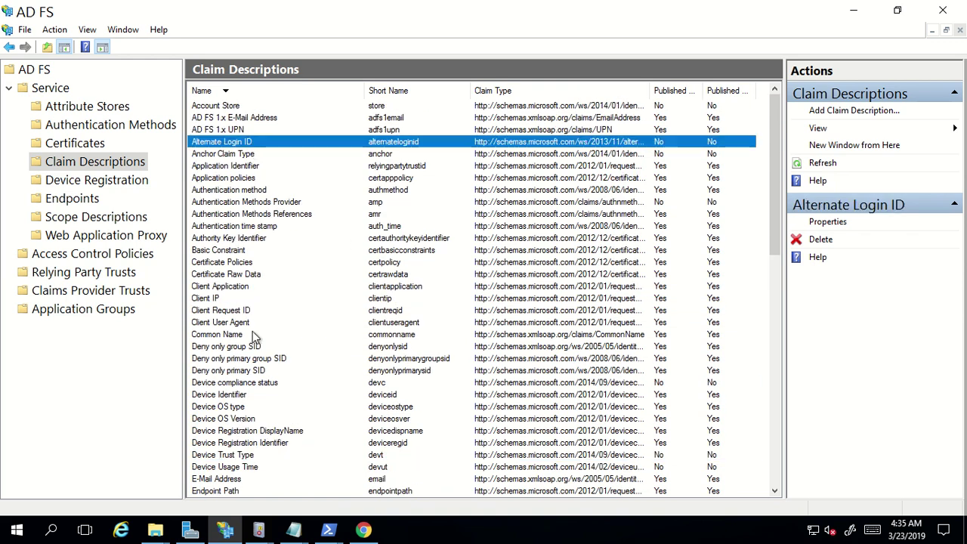
left_click(259, 359)
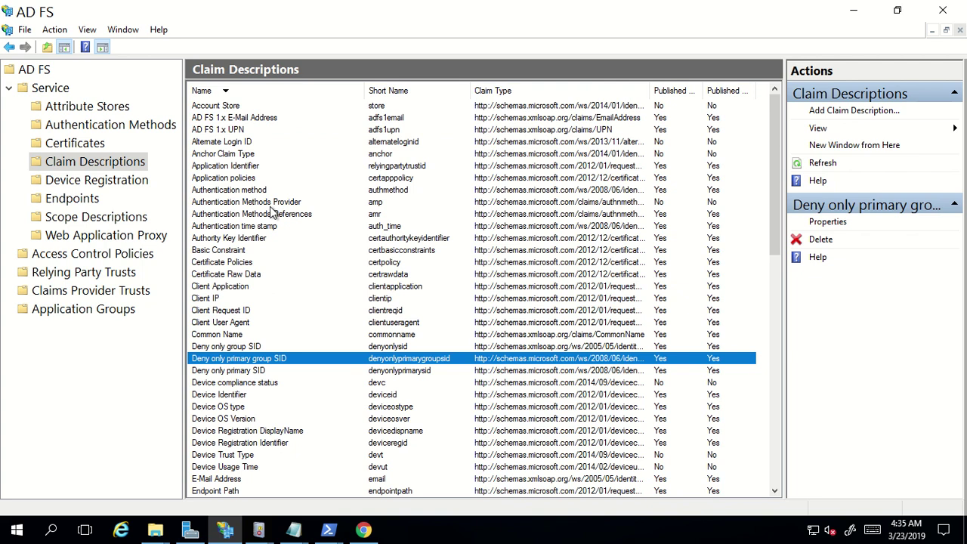
left_click(271, 254)
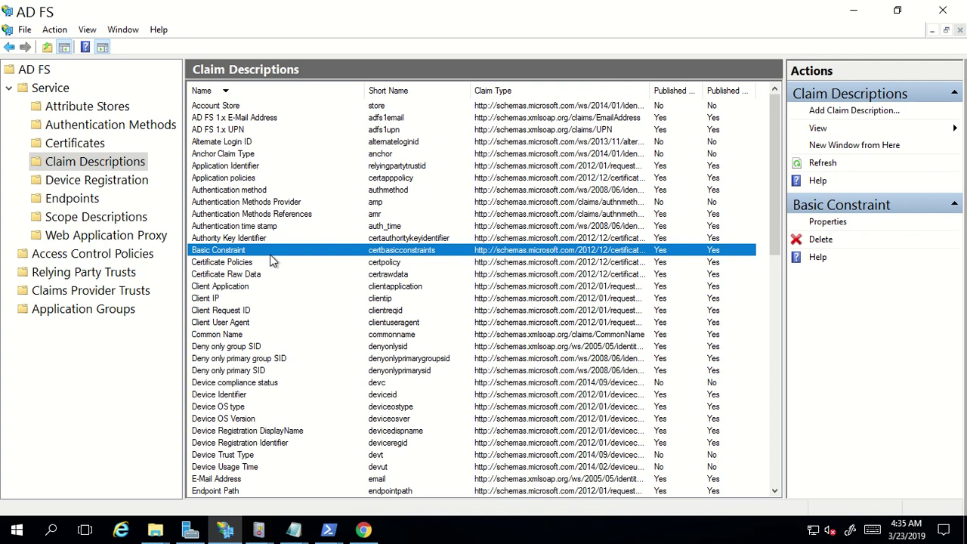
left_click(294, 295)
scroll(309, 297, "down", 3)
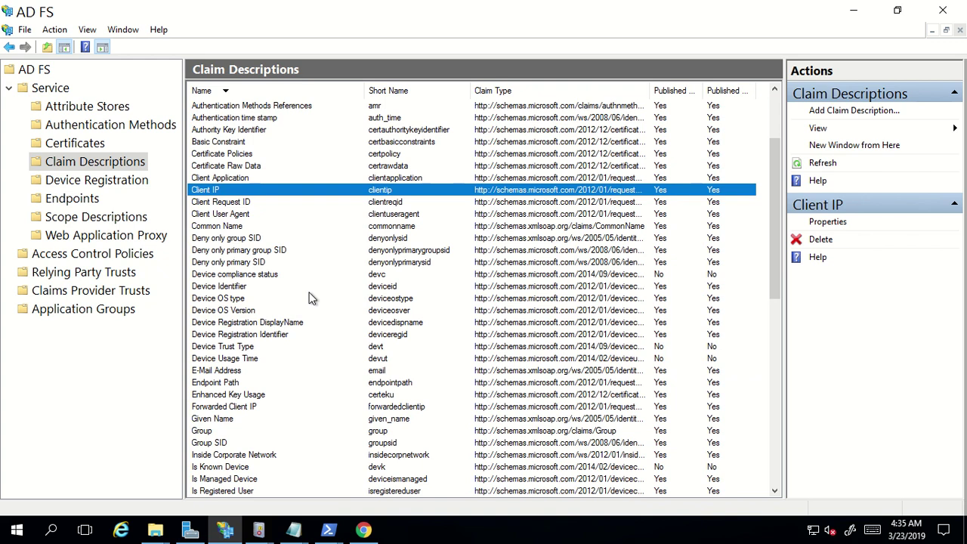
left_click(303, 286)
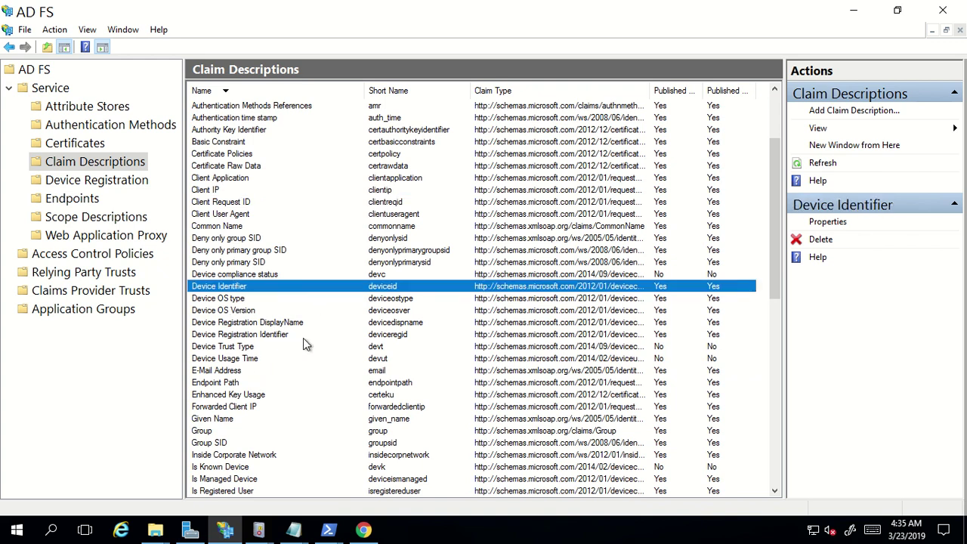
double_click(649, 91)
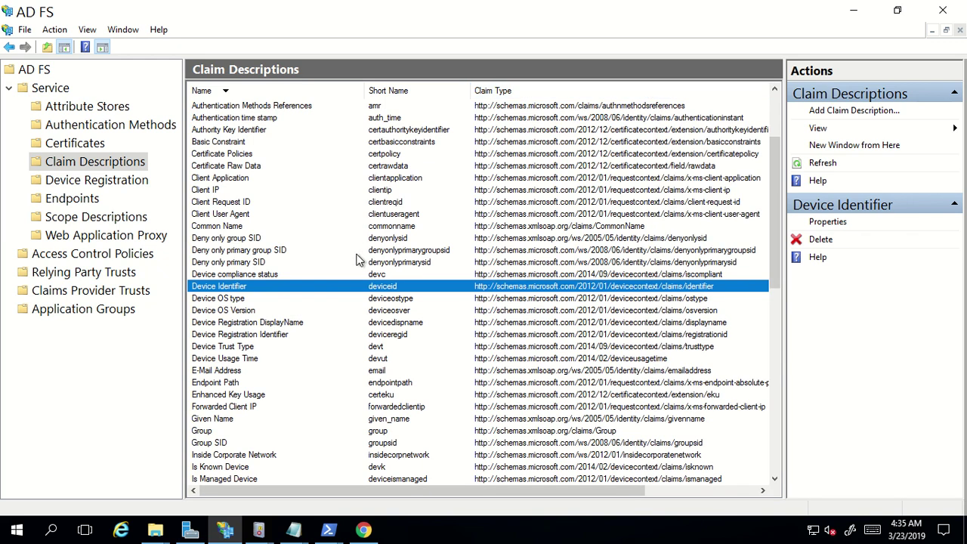
scroll(528, 279, "up", 3)
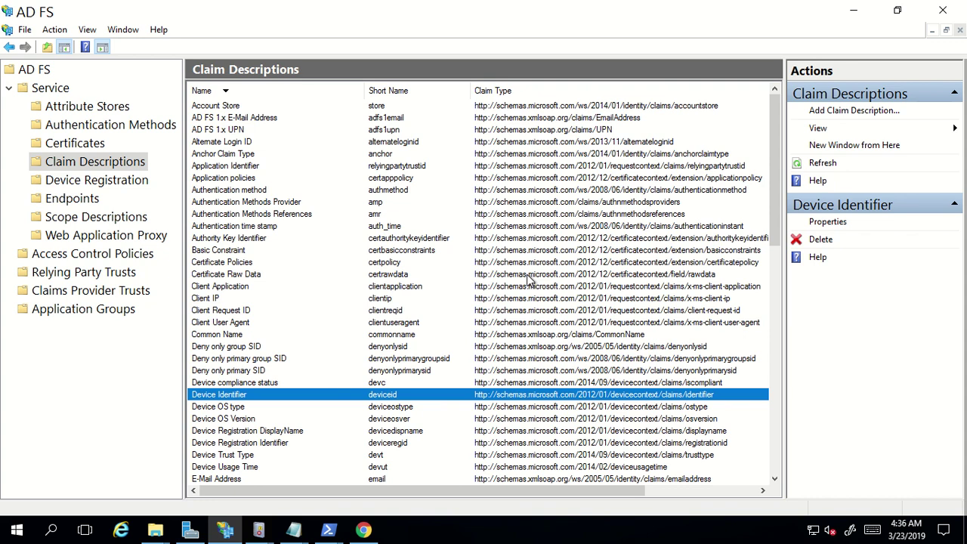
Copy the claim type URL from the Authentication Methods Provider claim description without changing it
left_click(521, 204)
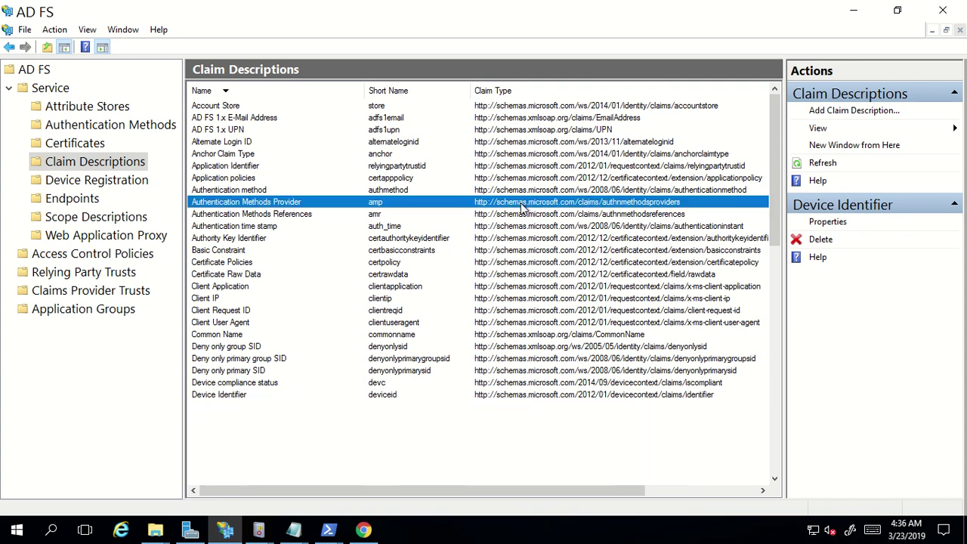
double_click(521, 204)
left_click(501, 265)
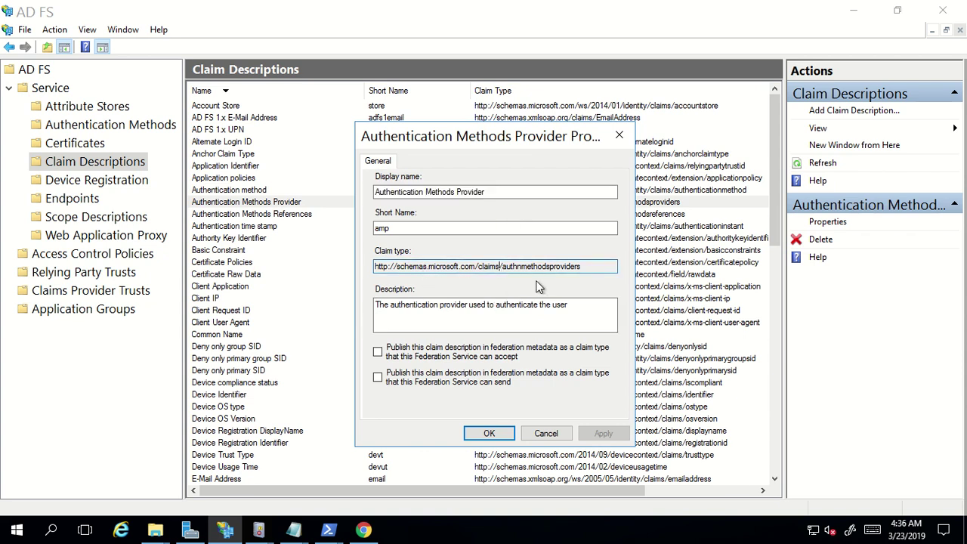
left_click_drag(586, 266, 349, 271)
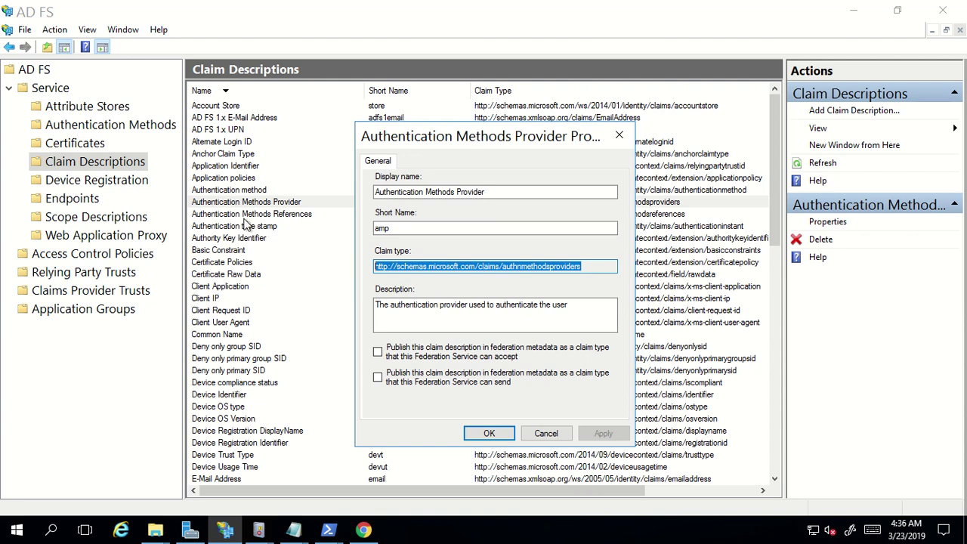
right_click(387, 266)
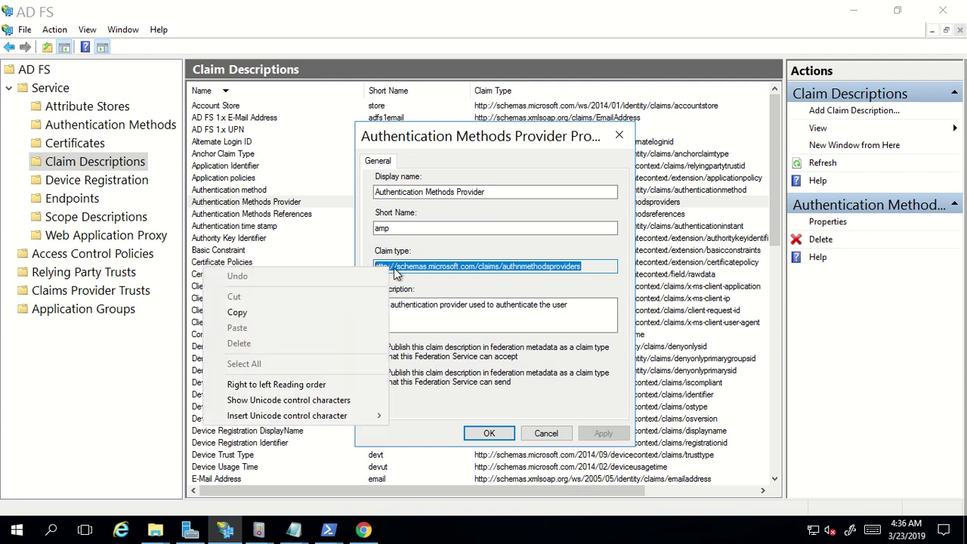
left_click(295, 314)
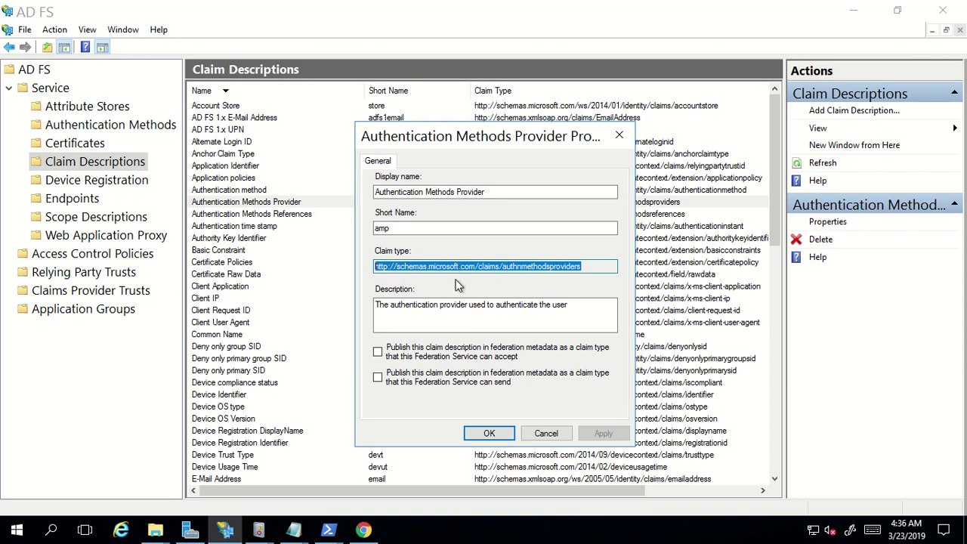
left_click(546, 434)
Start a new claim description with display name 'Department' and short name 'Dept'
left_click(873, 111)
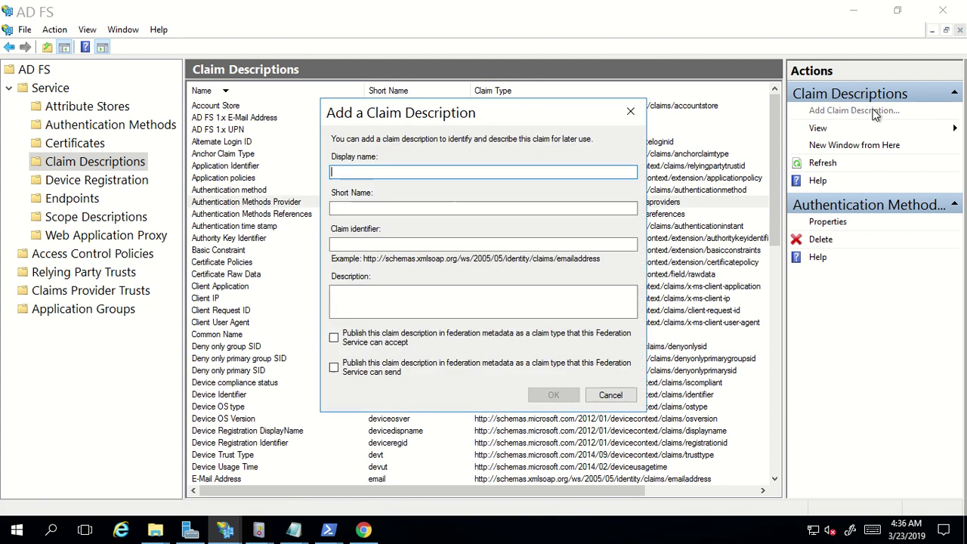
left_click(438, 209)
left_click(412, 173)
type("Department")
left_click(408, 208)
type("Depa")
key("BackSpace")
type("t")
left_click(332, 244)
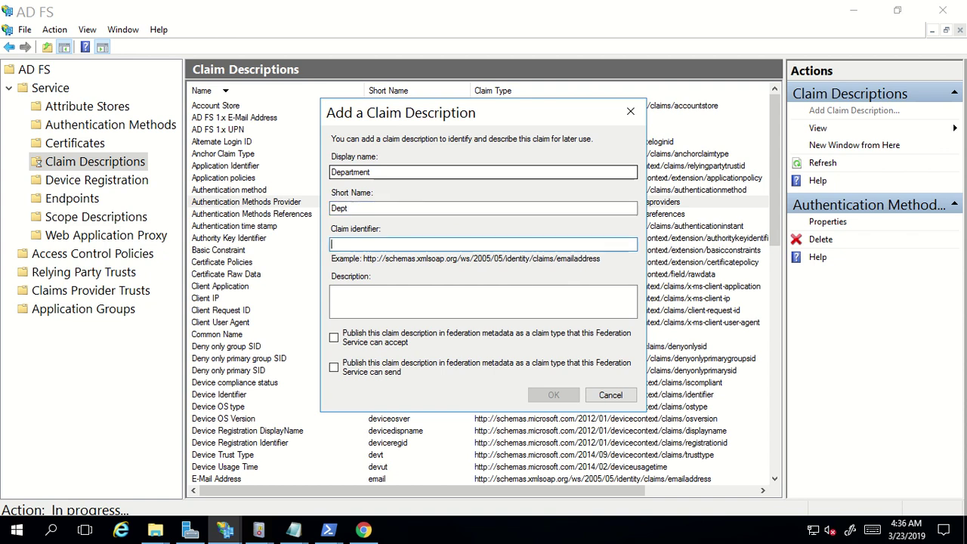
key("ctrl+v")
key("BackSpace")
key("BackSpace")
key("BackSpace")
key("BackSpace")
key("BackSpace")
key("BackSpace")
key("BackSpace")
key("BackSpace")
key("BackSpace")
key("BackSpace")
key("BackSpace")
key("BackSpace")
key("BackSpace")
key("BackSpace")
key("BackSpace")
key("BackSpace")
key("BackSpace")
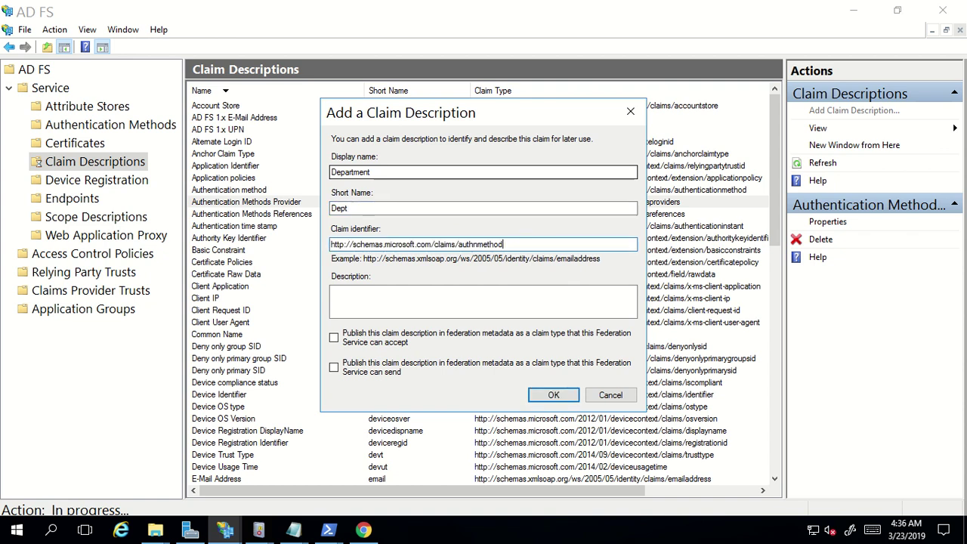
key("BackSpace")
key("BackSpace")
key("BackSpace")
key("BackSpace")
type("department")
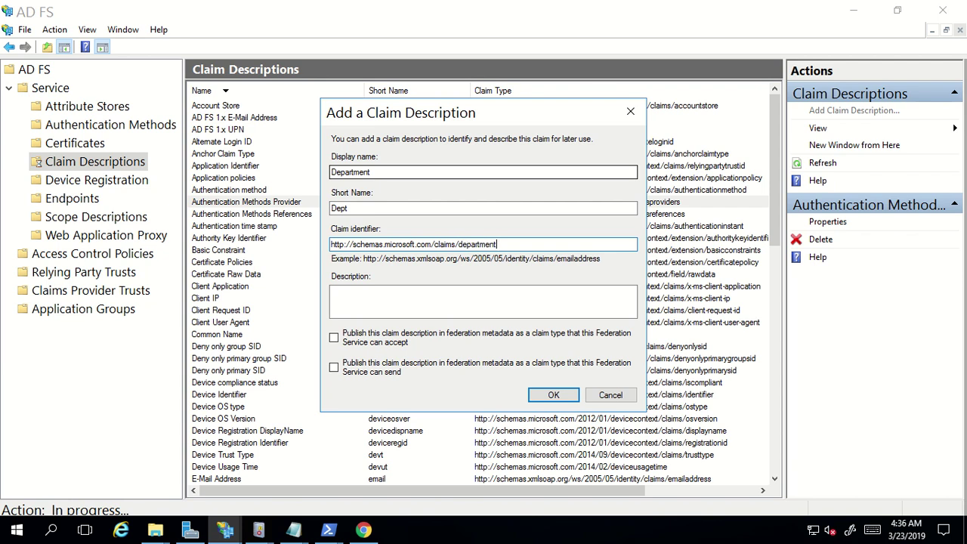
key("Tab")
type("This is a test claim description")
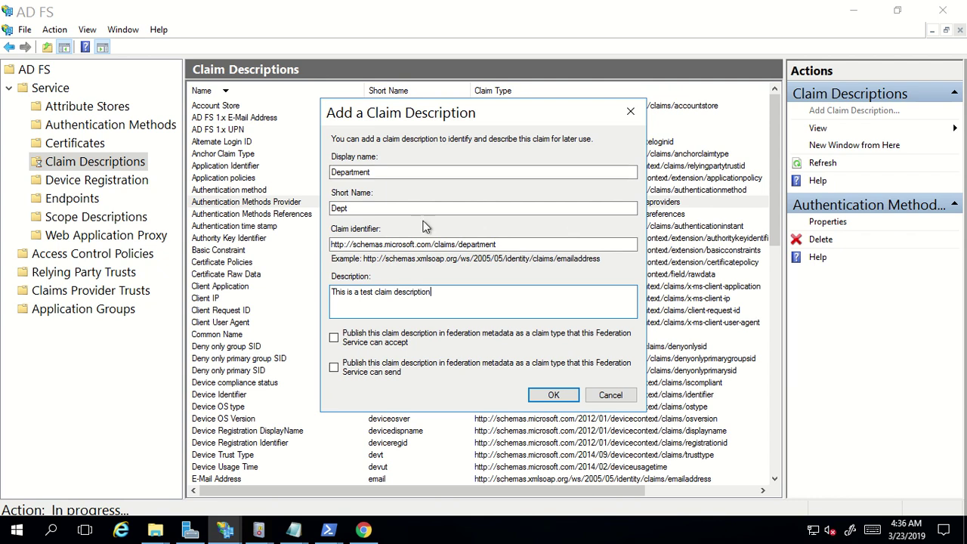
Publish the Department claim as both accepted and sent, and save it
left_click_drag(443, 115, 441, 98)
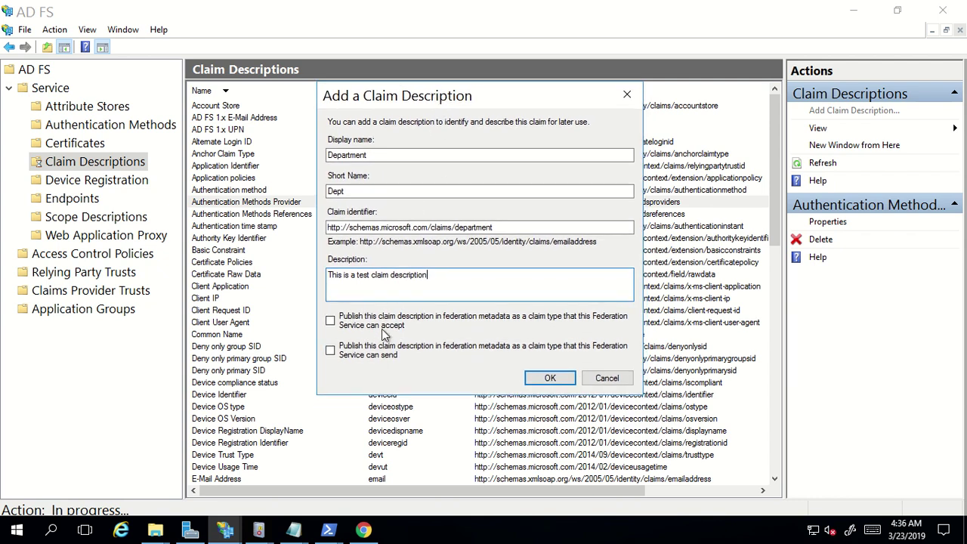
left_click(331, 322)
left_click(331, 350)
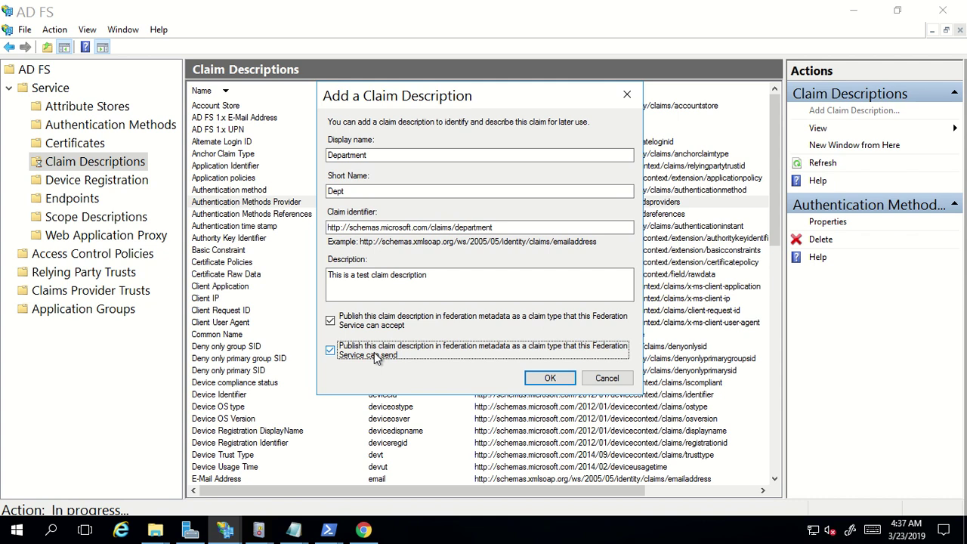
left_click(549, 378)
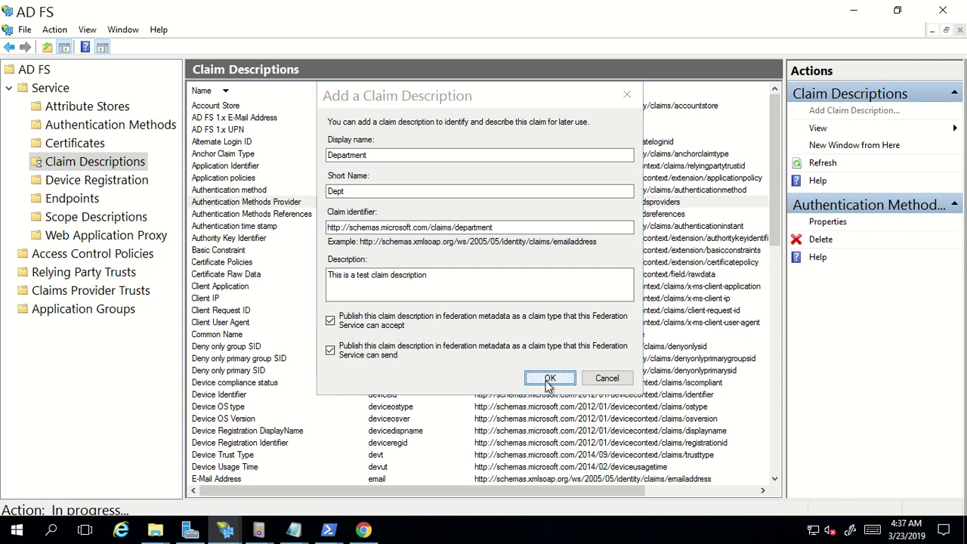
left_click(79, 373)
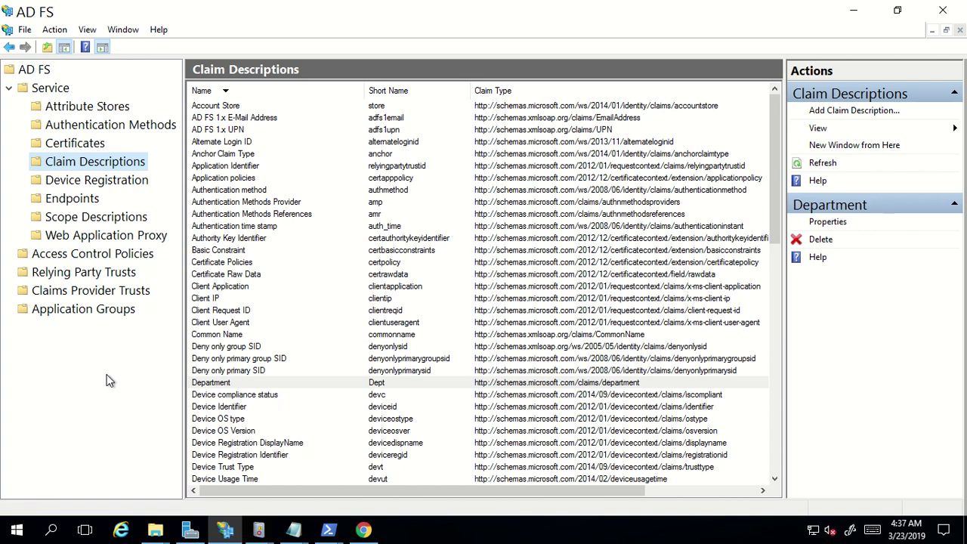
Open ClaimsXray's claim issuance policy from Relying Party Trusts and begin adding a rule
left_click(83, 277)
left_click(245, 120)
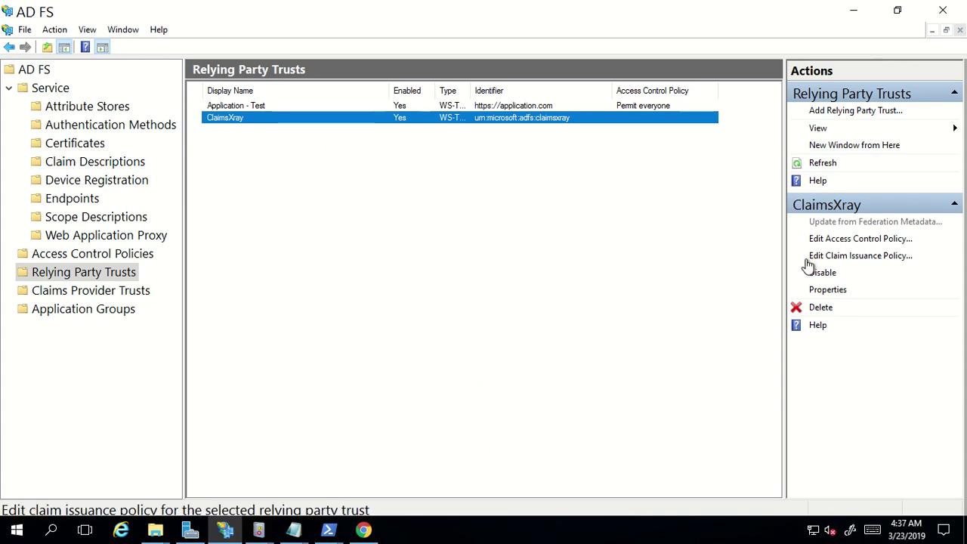
left_click(856, 257)
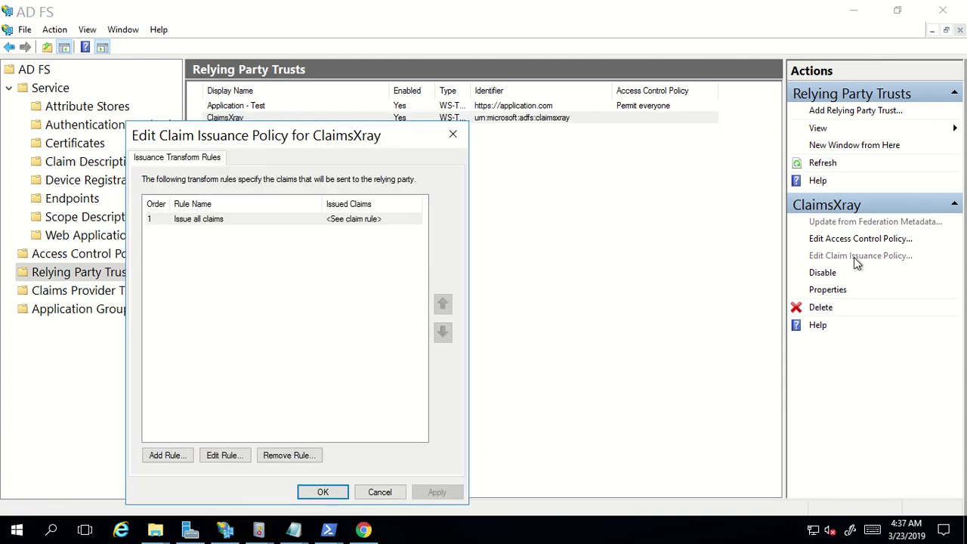
left_click_drag(244, 146, 293, 82)
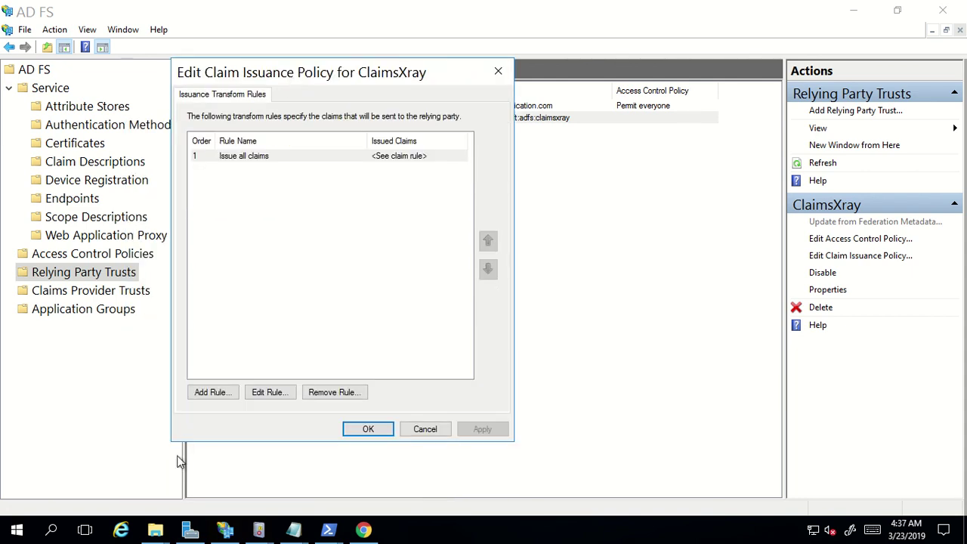
left_click(213, 394)
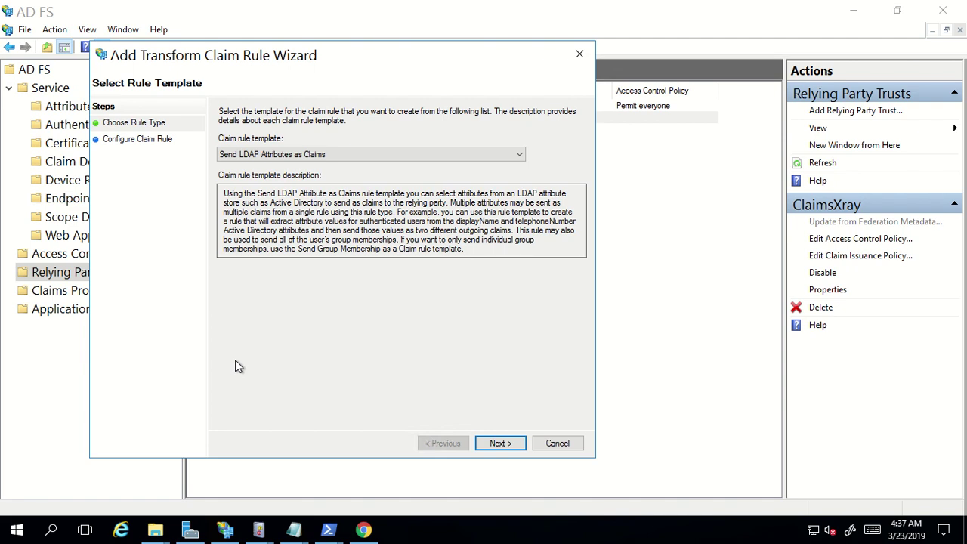
Cancel the new rule and the issuance policy, leaving ClaimsXray's rules unchanged
left_click(559, 444)
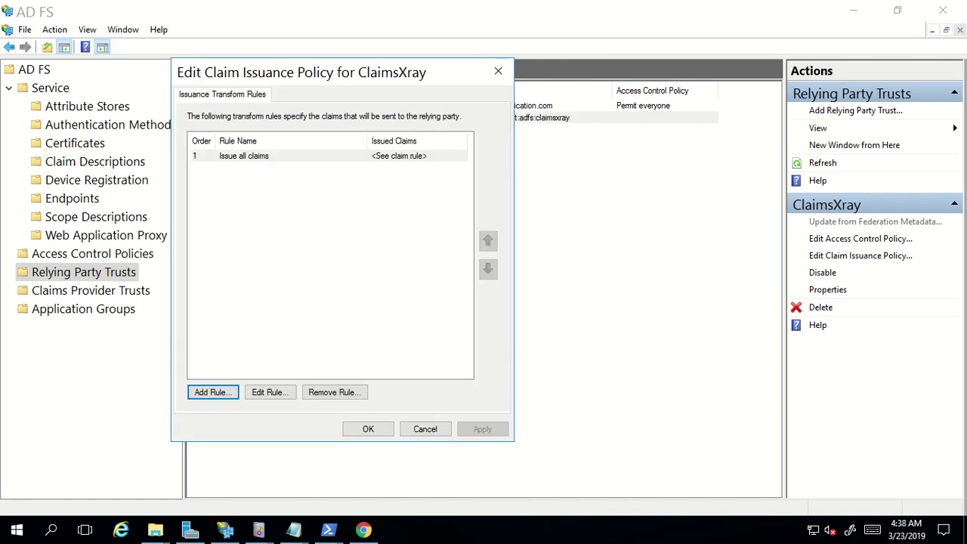
left_click_drag(425, 429, 459, 440)
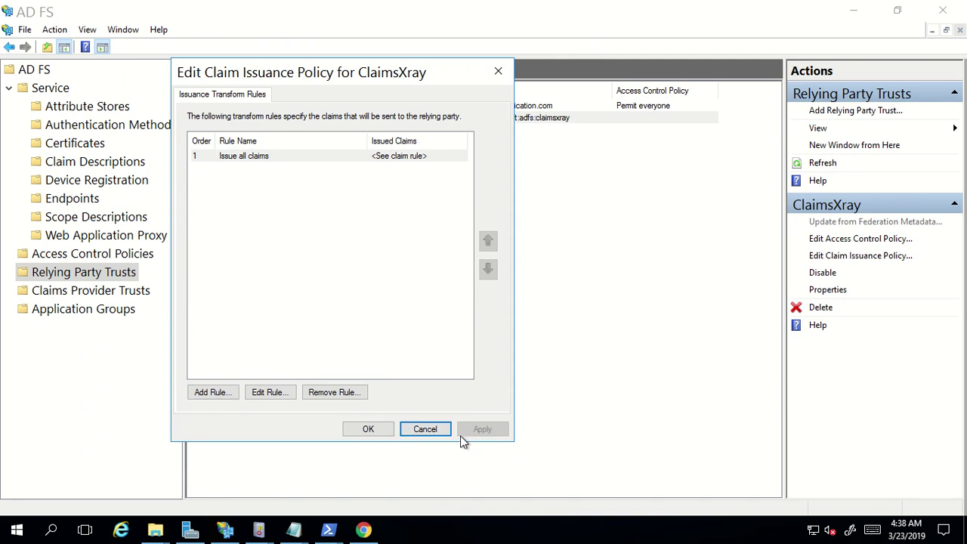
left_click(419, 432)
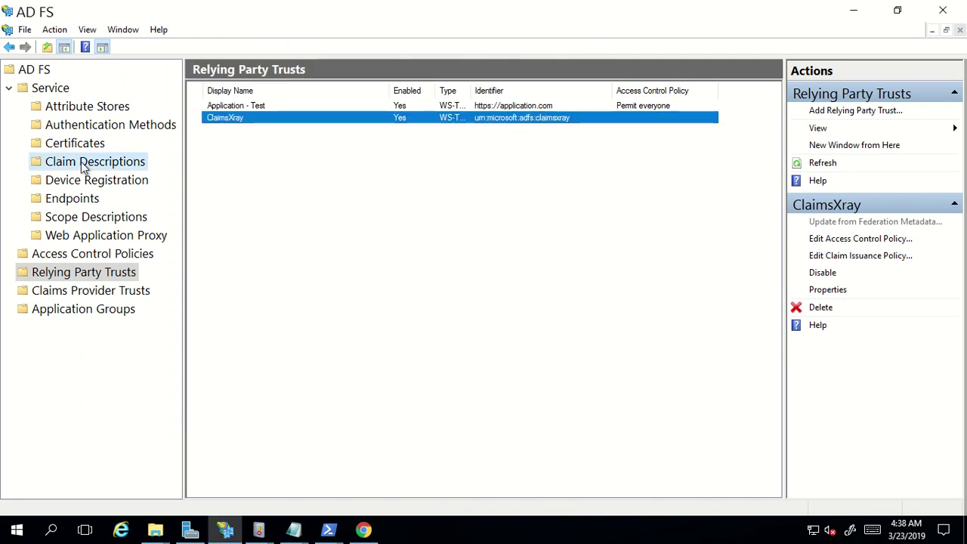
left_click(81, 162)
Look over the claims provider trusts, then return to the relying party trusts list
left_click(66, 295)
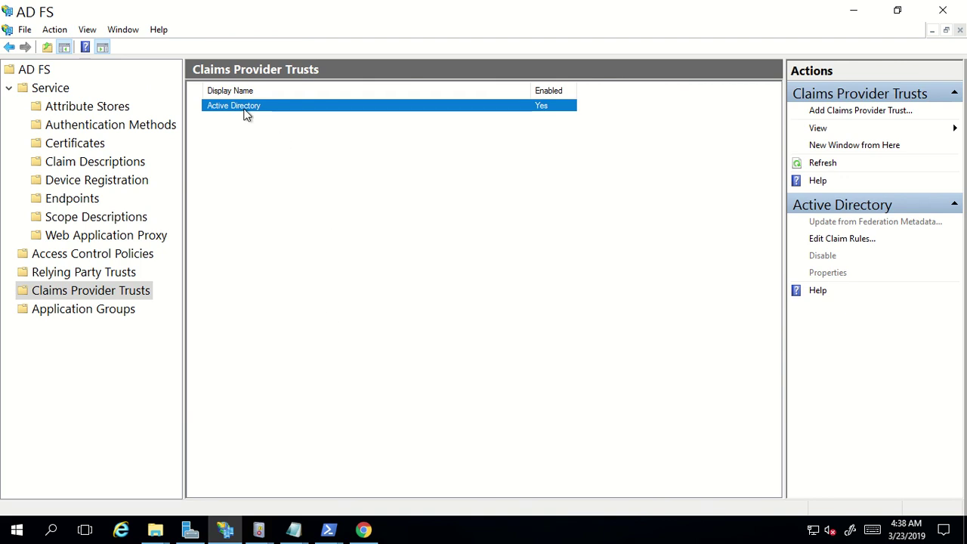
left_click(297, 299)
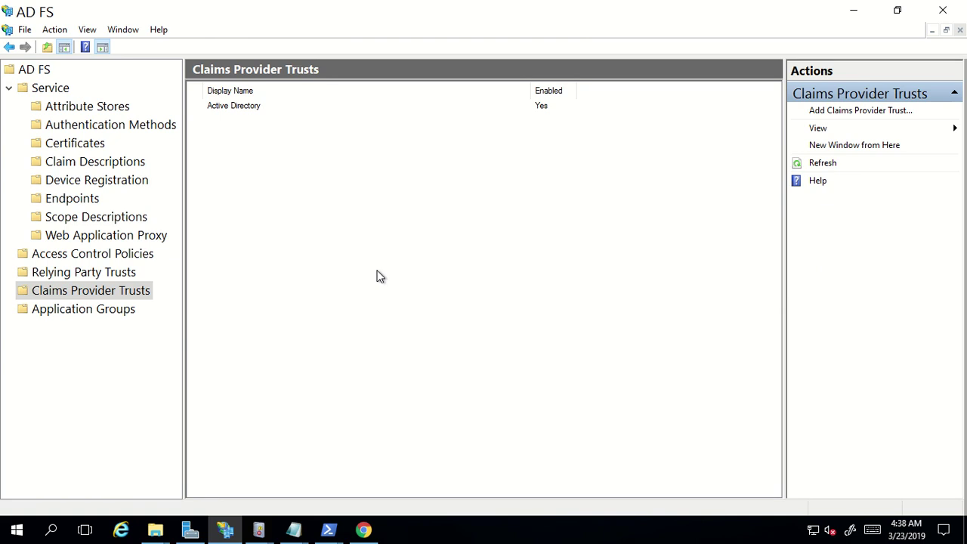
left_click(78, 276)
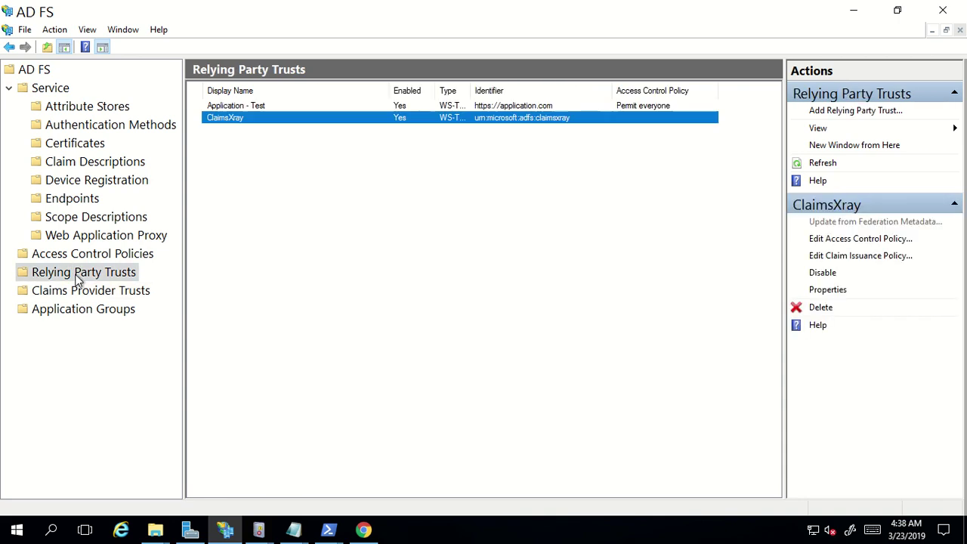
Open ClaimsXray's access control policy and start an authorization rule, then cancel both without changes
left_click(852, 240)
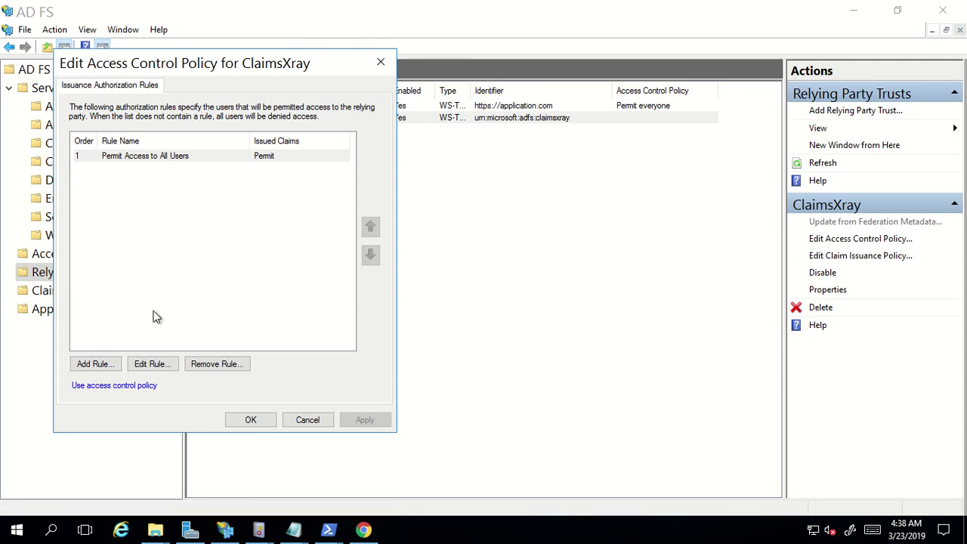
left_click(93, 366)
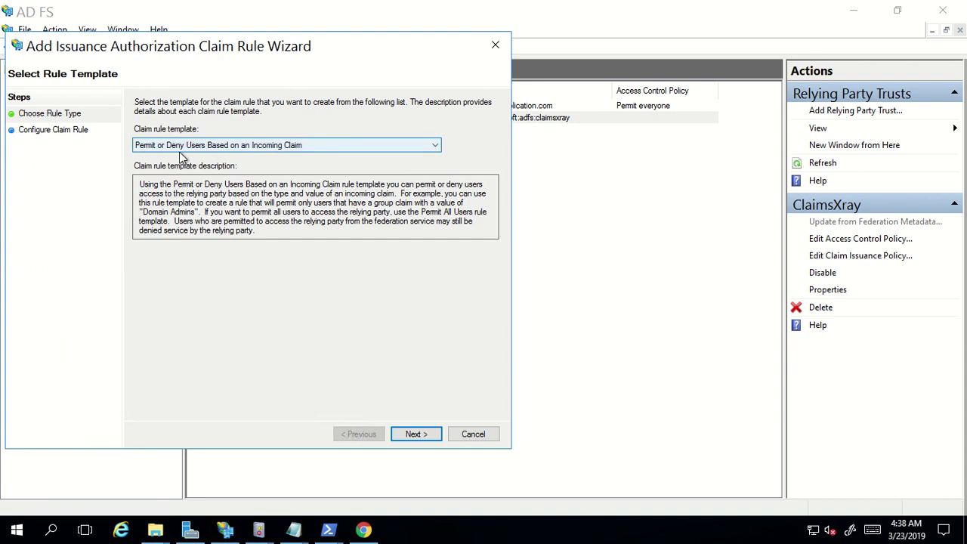
left_click(181, 147)
left_click(249, 306)
left_click(474, 434)
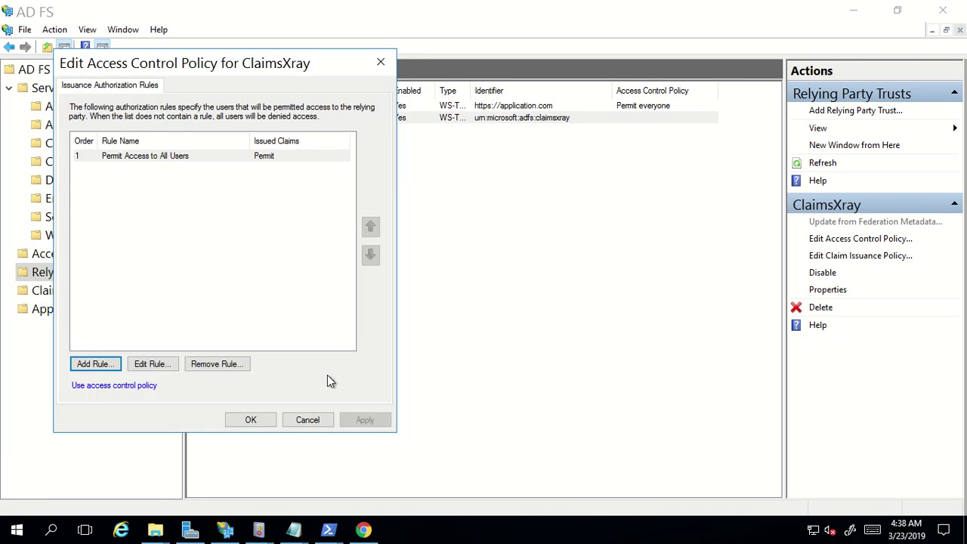
left_click(306, 420)
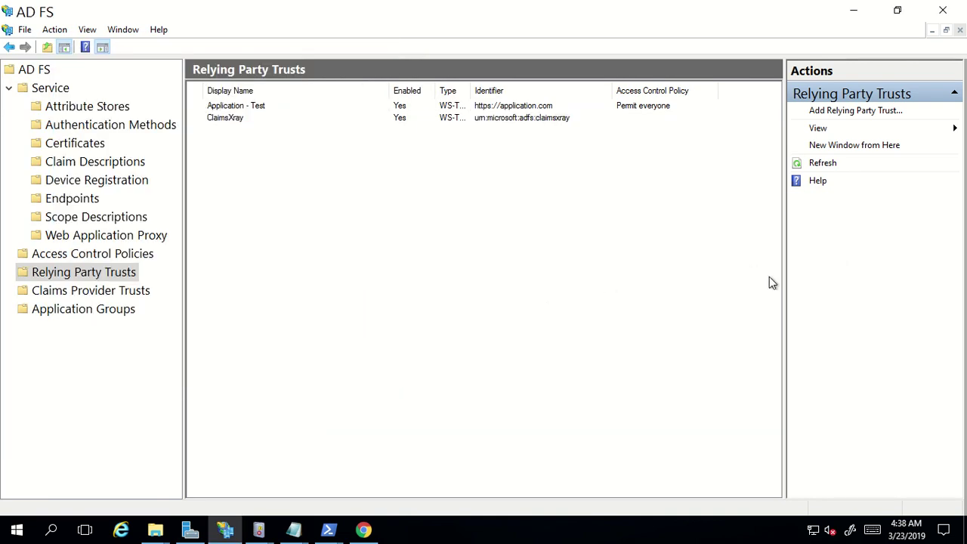
Add a Send LDAP Attributes as Claims rule 'claimxray - dept' to ClaimsXray, using Active Directory
left_click(415, 119)
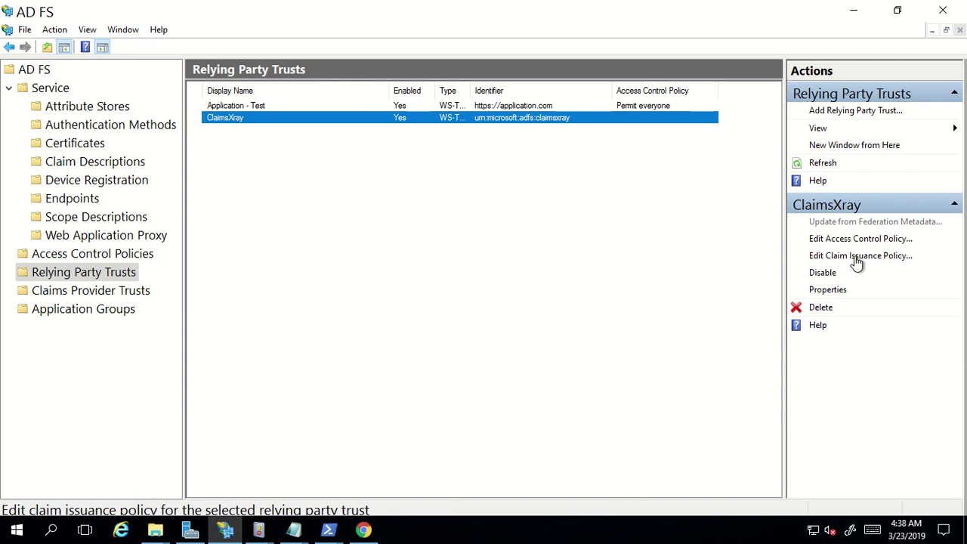
left_click(861, 256)
left_click_drag(189, 113, 272, 69)
left_click(234, 387)
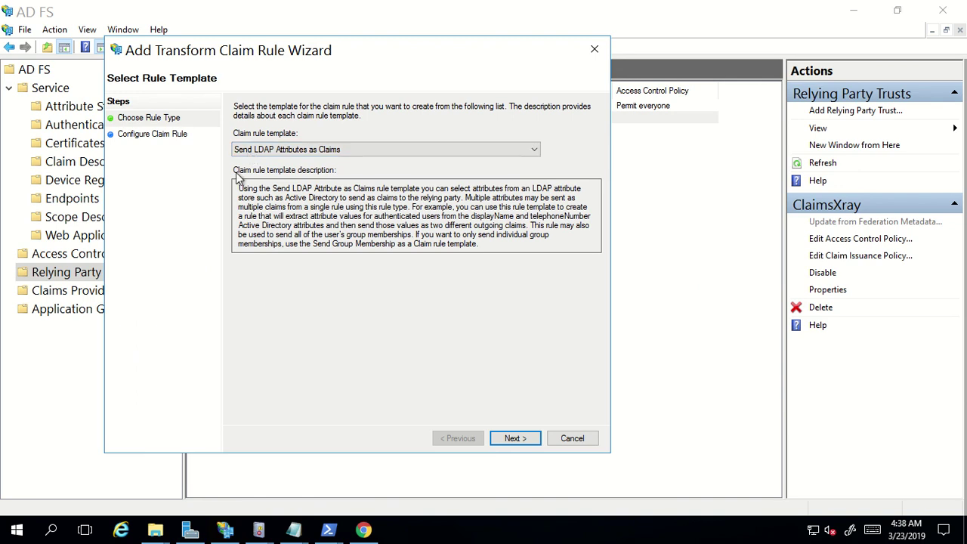
left_click(512, 437)
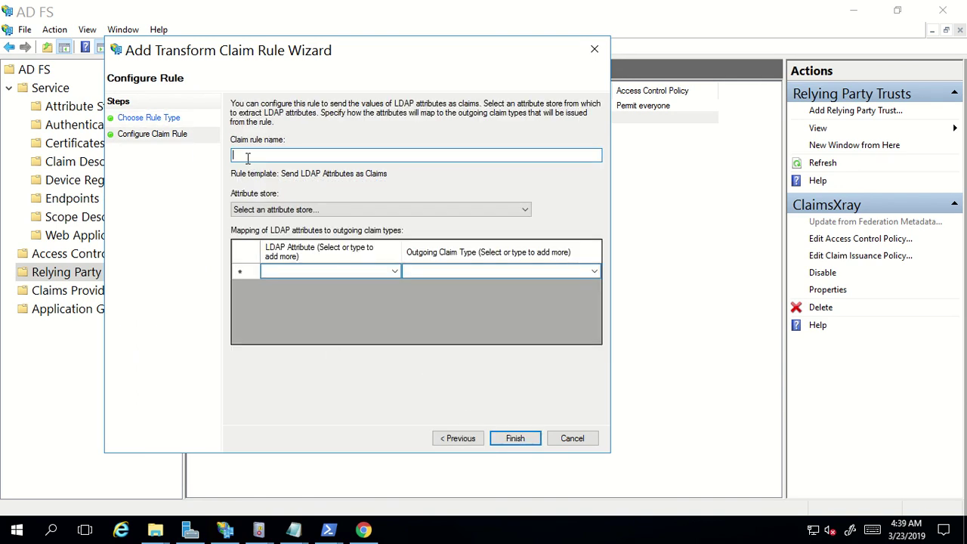
type("claimxray - dept")
left_click(241, 212)
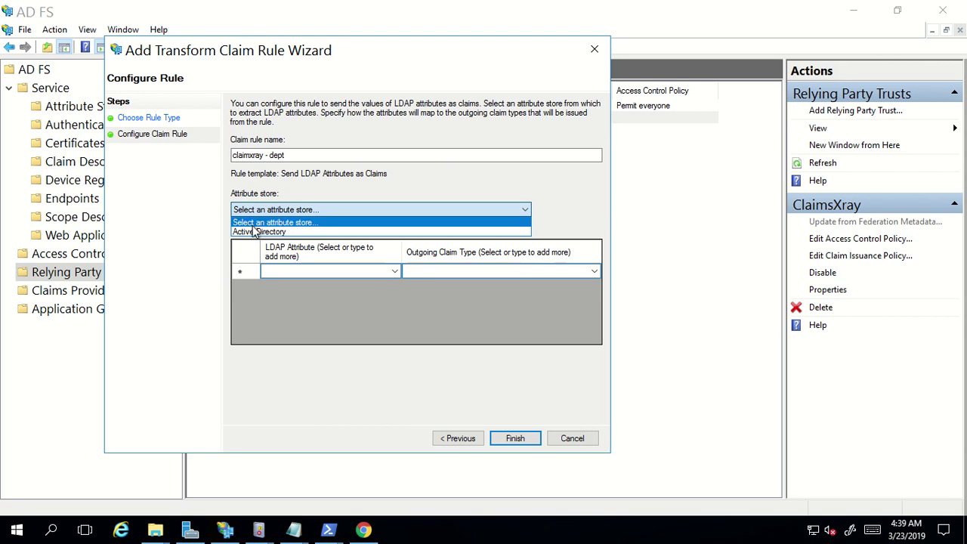
left_click(255, 232)
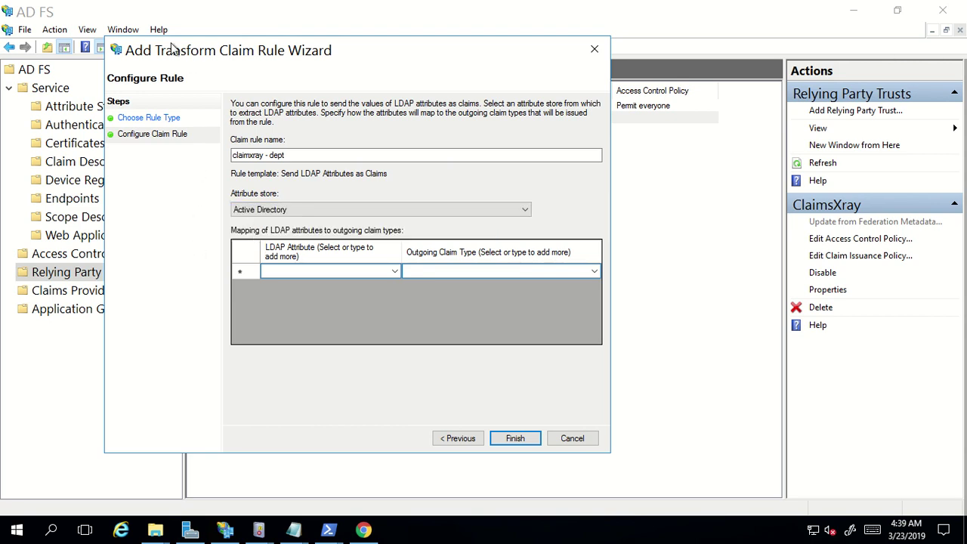
left_click_drag(172, 49, 380, 65)
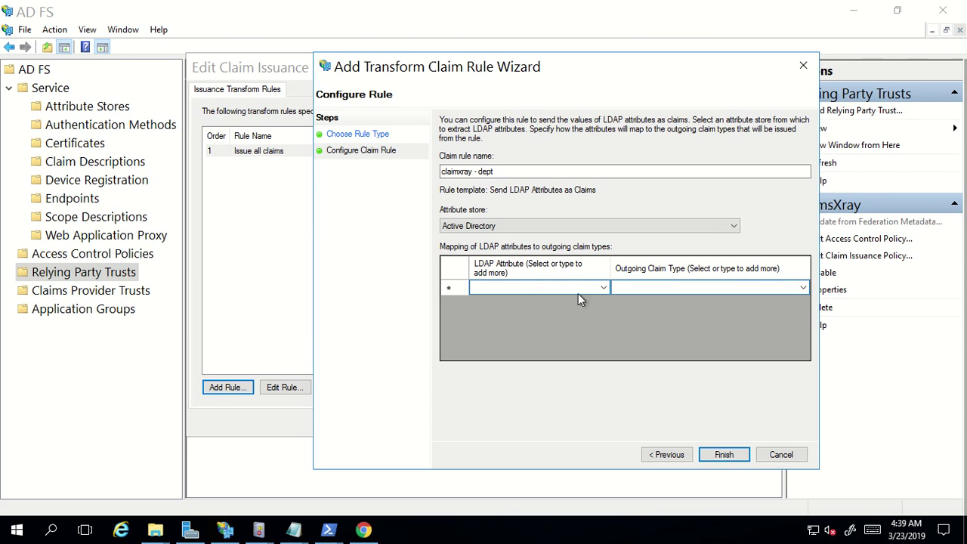
Map the LDAP Department attribute to the outgoing Department claim type
left_click(605, 289)
left_click(605, 287)
left_click(492, 309)
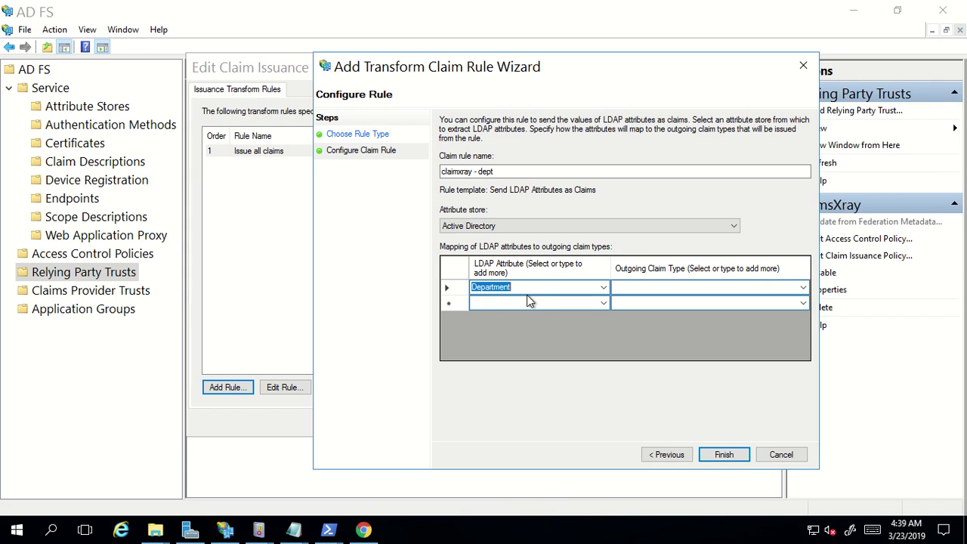
left_click(802, 290)
left_click(803, 289)
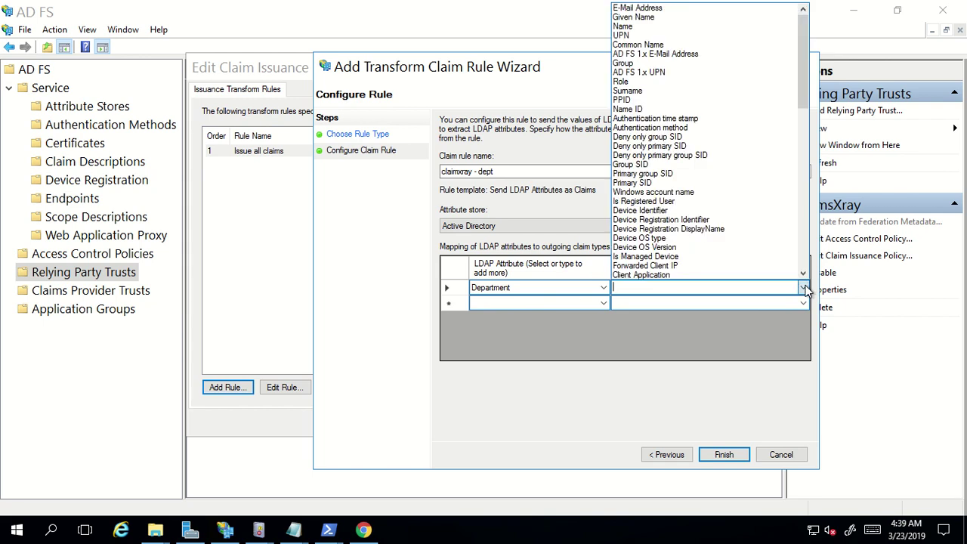
scroll(765, 256, "down", 15)
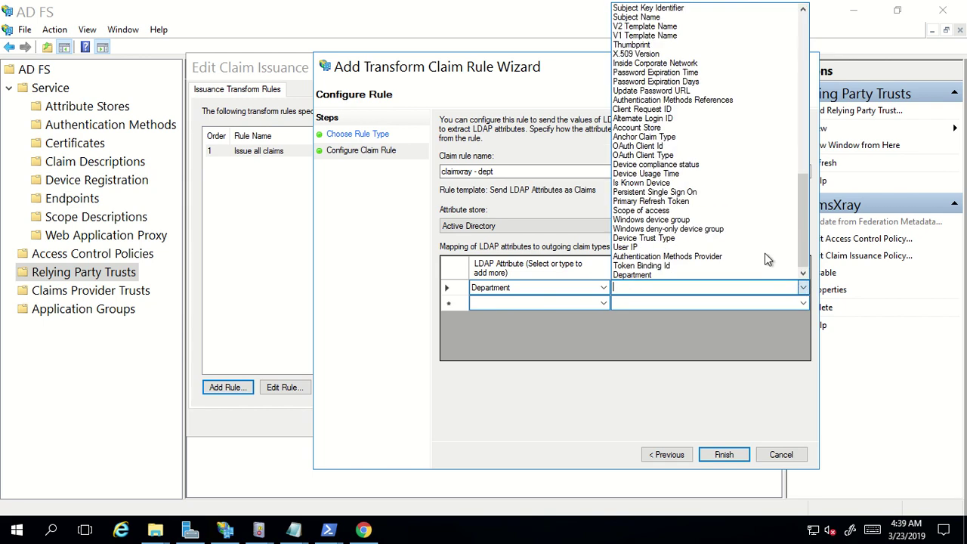
left_click(660, 275)
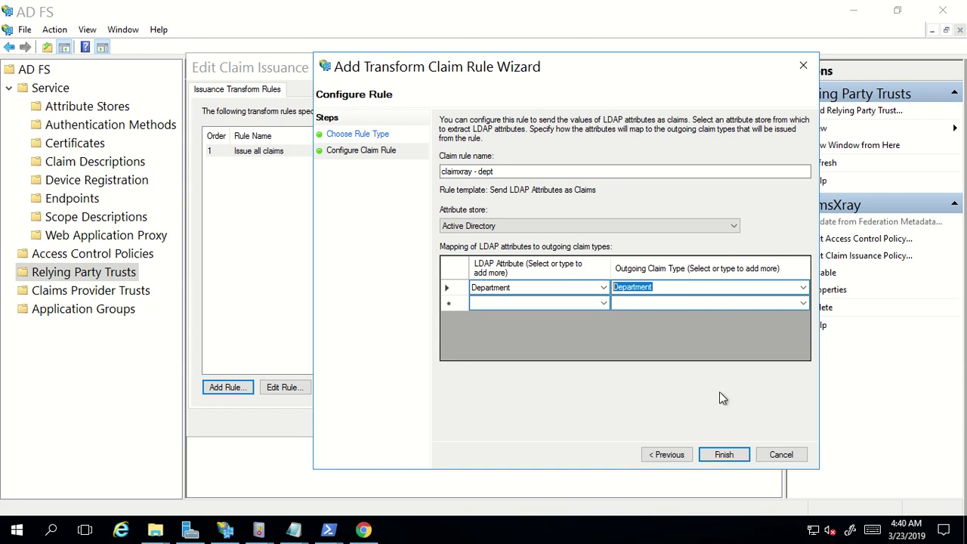
Finish the claimxray - dept rule, then apply and save ClaimsXray's issuance policy
left_click(723, 454)
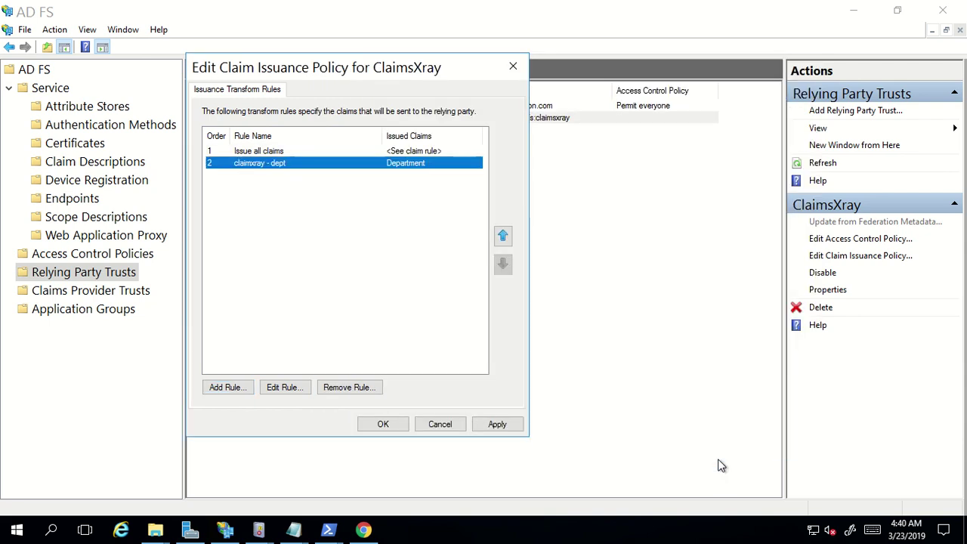
left_click(498, 425)
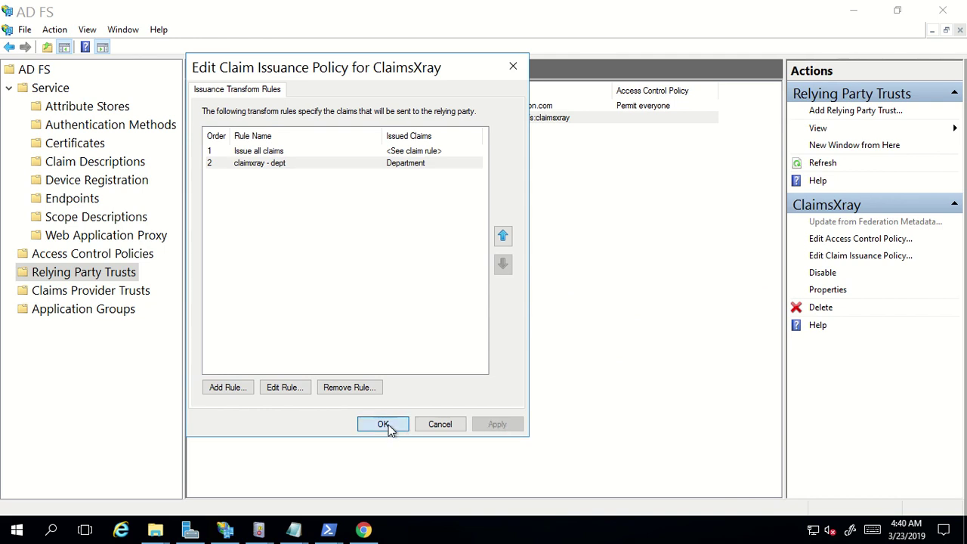
left_click(383, 424)
left_click(428, 430)
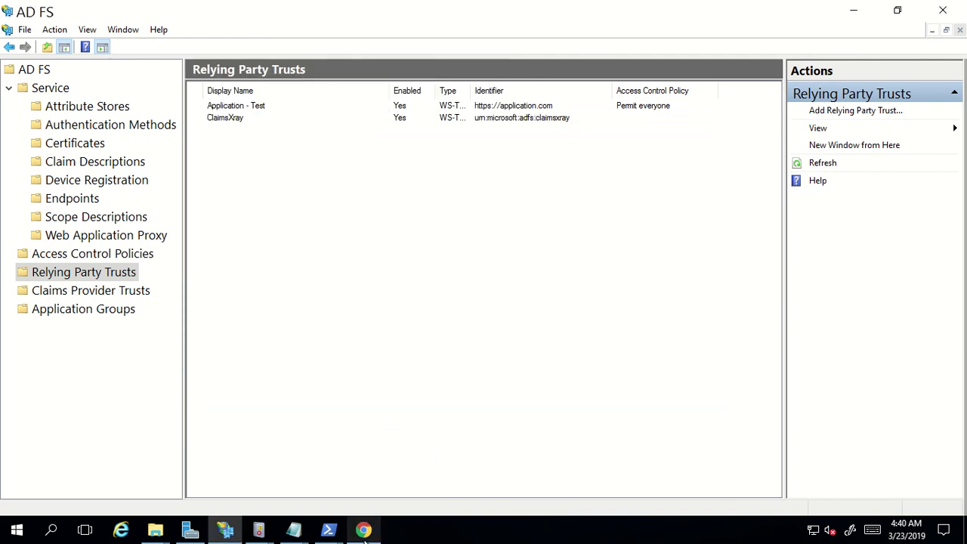
left_click(363, 529)
Run a Test Authentication to ClaimsXray, signing in with the user's e-mail and password
left_click(91, 12)
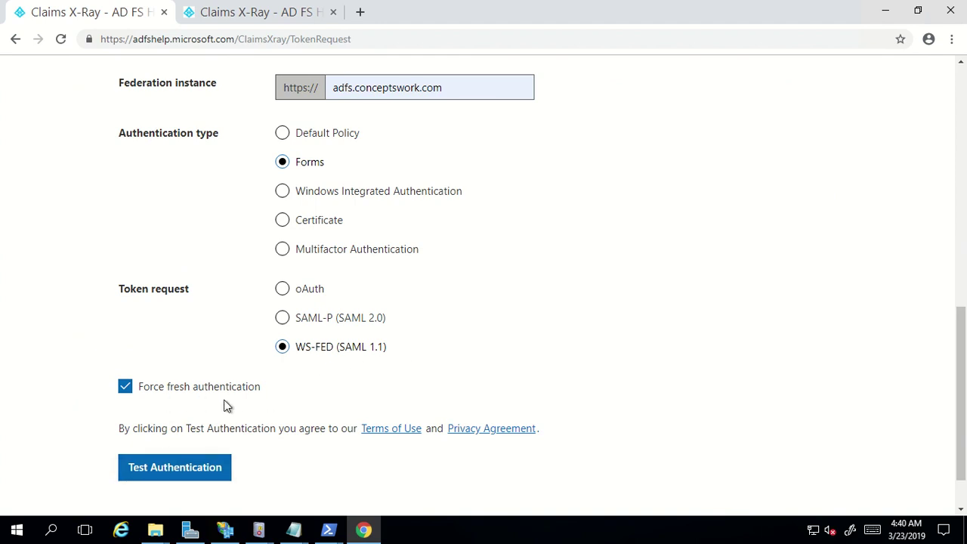
left_click(174, 468)
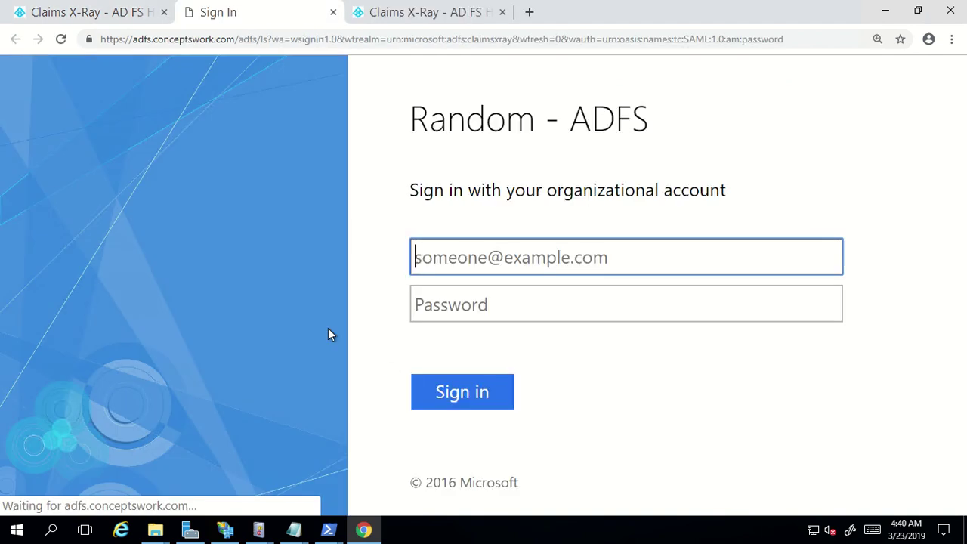
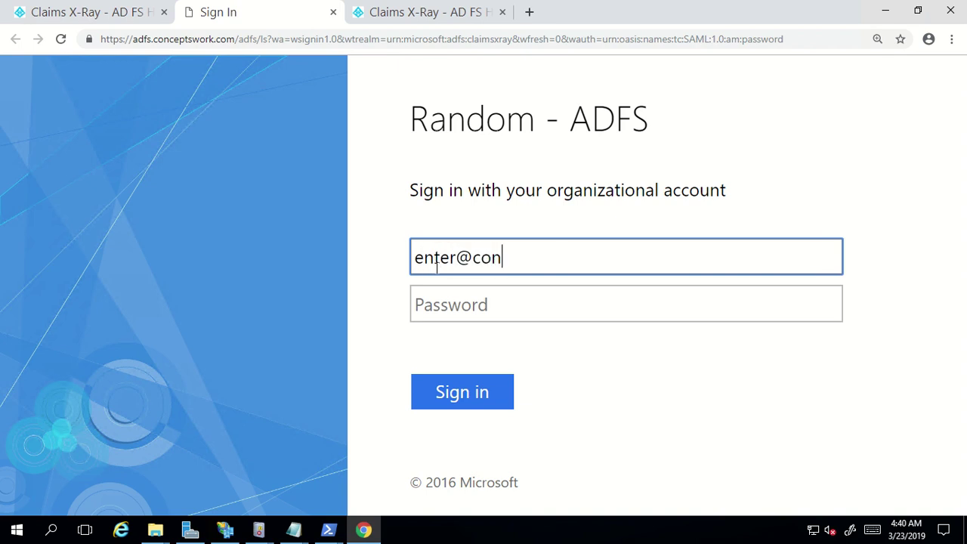
key("Tab")
type("••••••••")
key("Return")
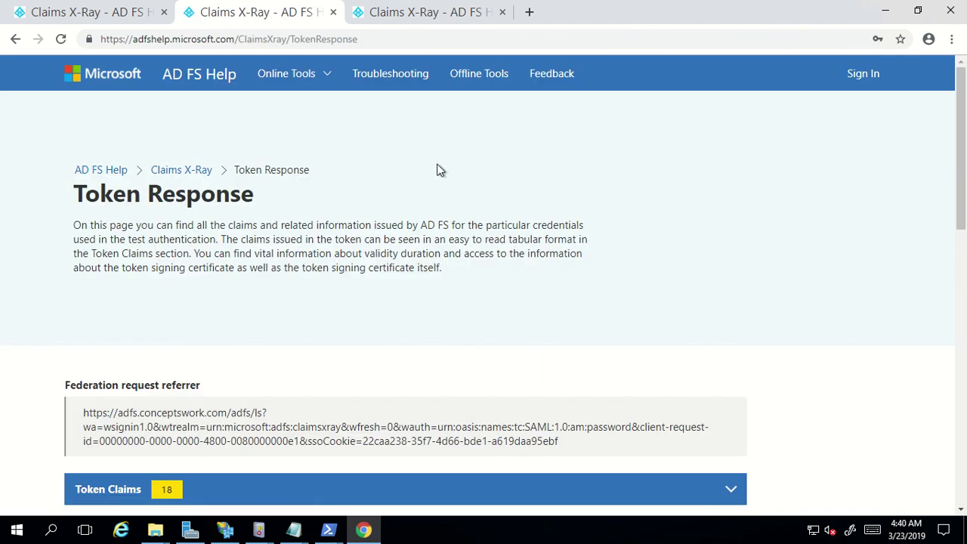
Compare the earlier token's claims with the new token and highlight its department = IT claim
left_click(401, 12)
scroll(321, 240, "up", 1)
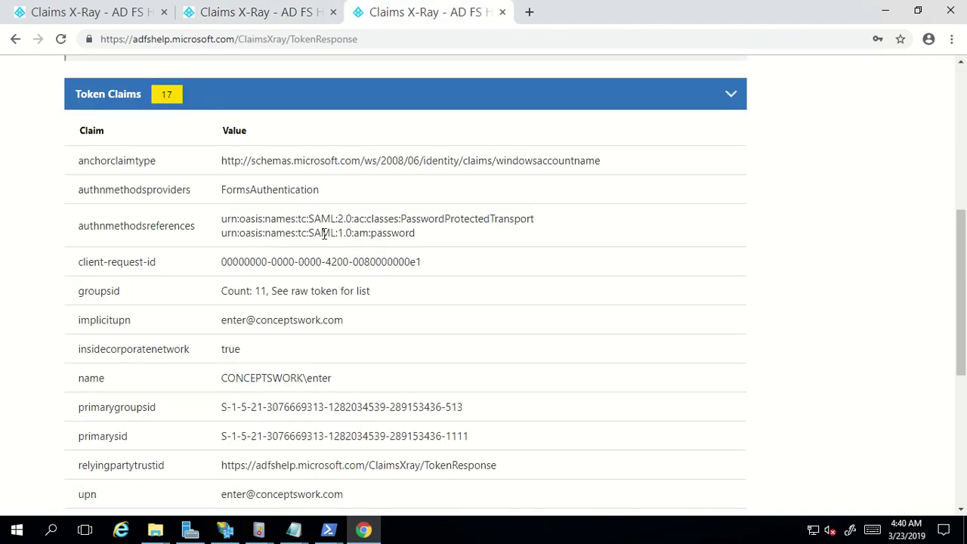
scroll(167, 221, "down", 3)
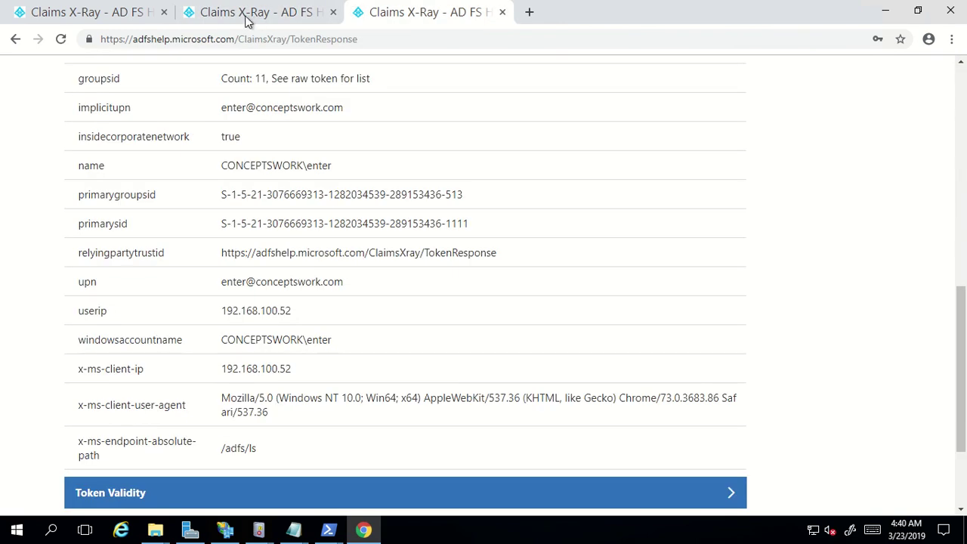
left_click(255, 18)
scroll(451, 268, "down", 3)
scroll(450, 270, "down", 2)
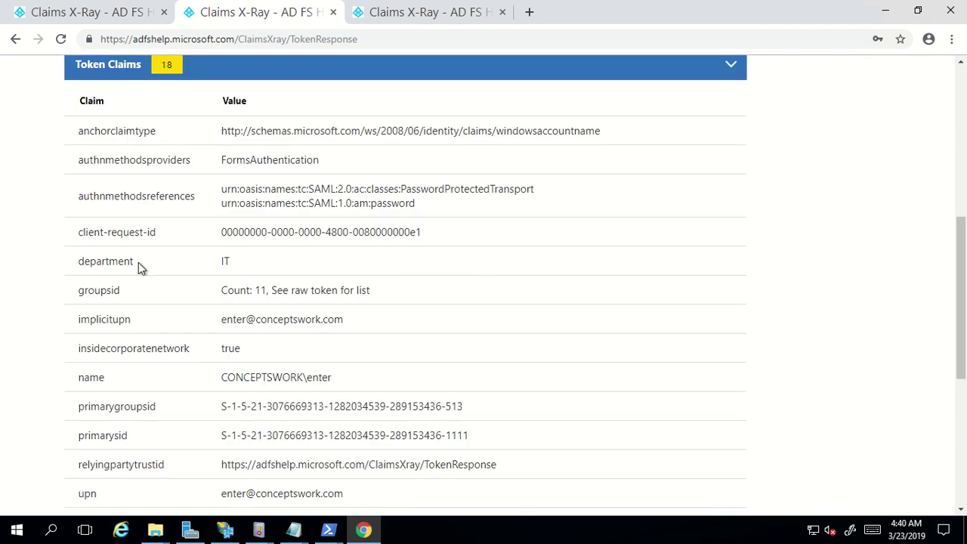
left_click_drag(28, 276, 73, 265)
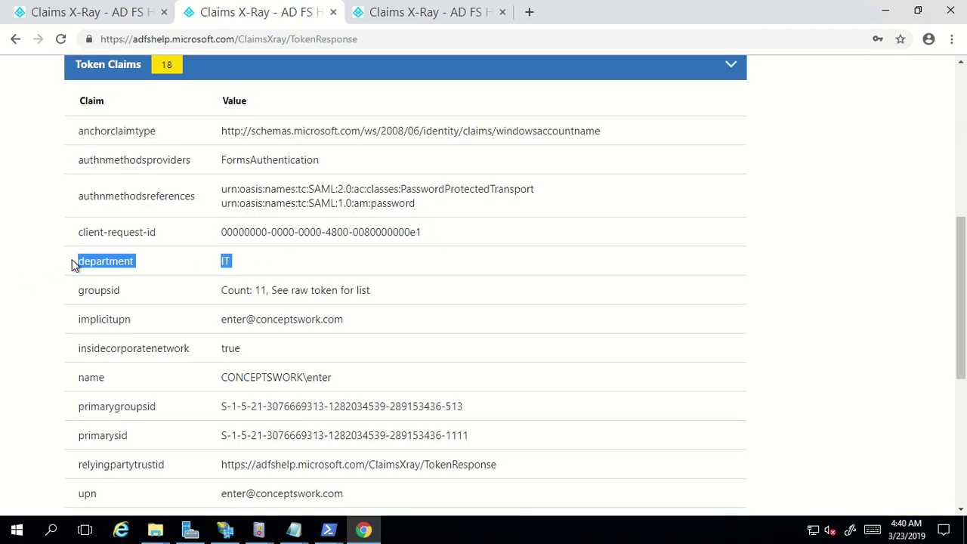